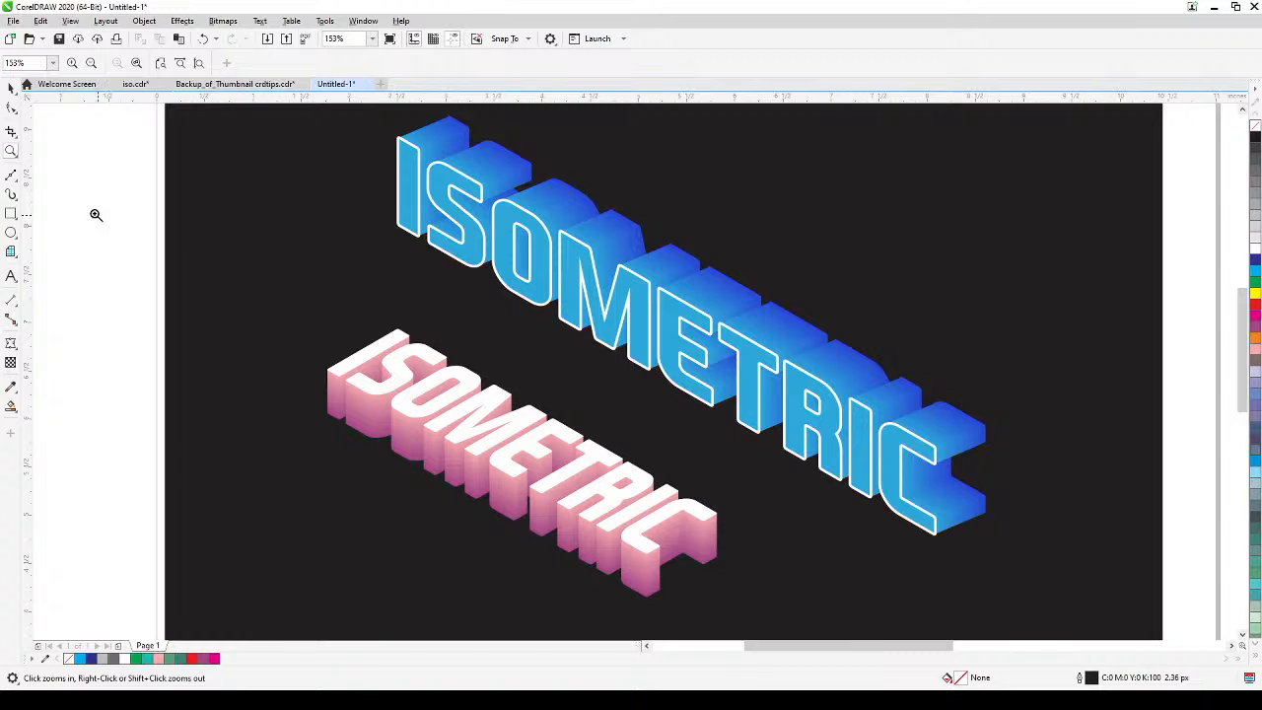
Examine the finished blue and pink isometric ISOMETRIC lettering and the signal icon and isometric grid beside the page.
{"action": "left_click", "coordinate": [11, 87]}
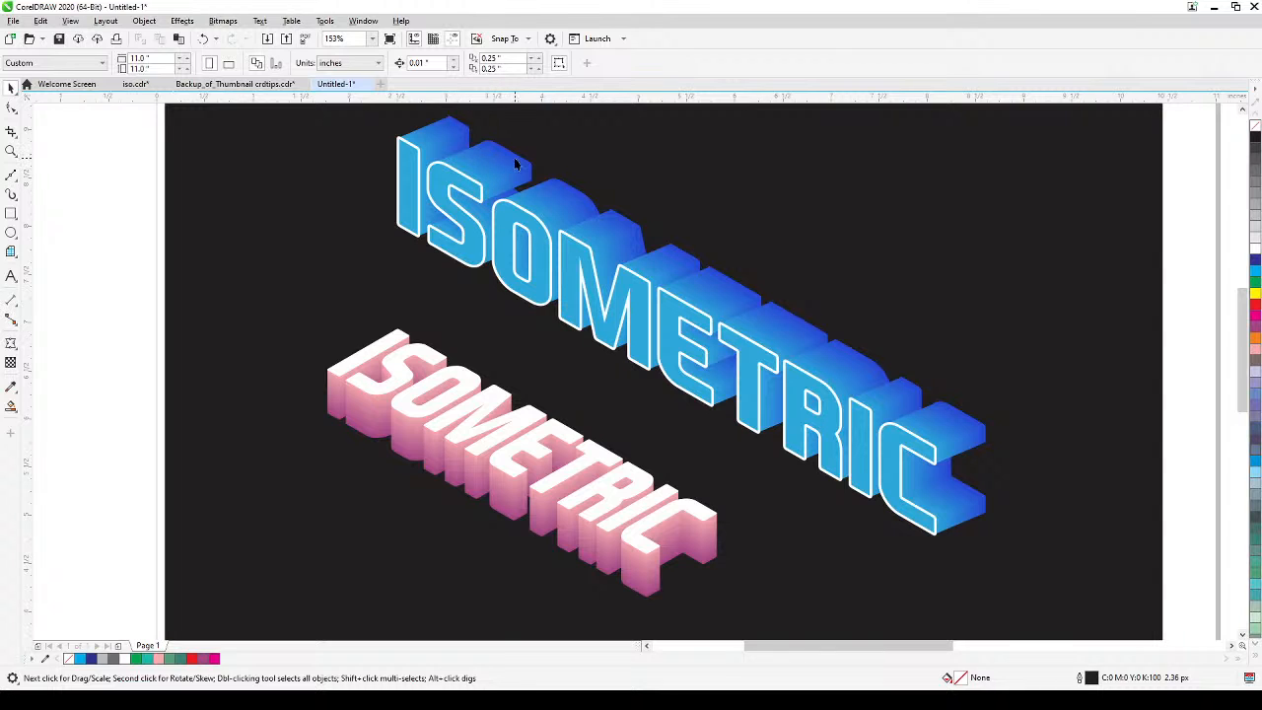
{"action": "left_click_drag", "start_coordinate": [432, 502], "coordinate": [518, 407]}
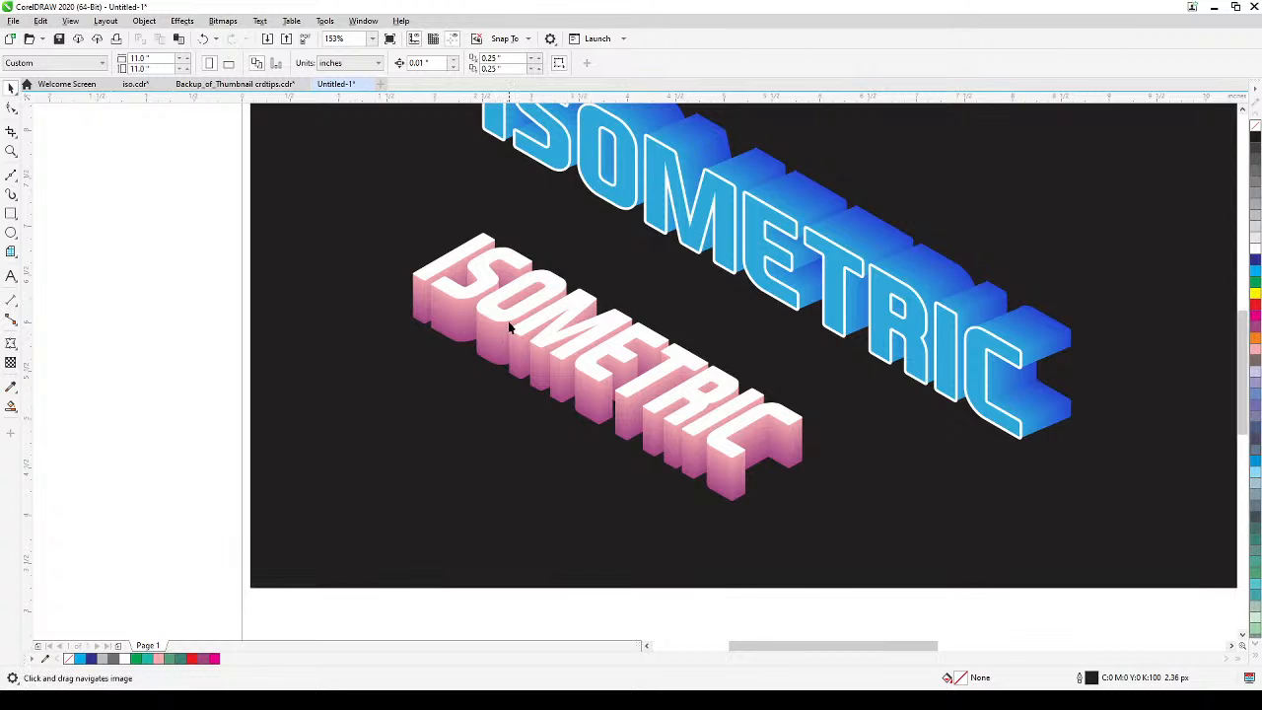
{"action": "scroll", "coordinate": [510, 327], "scroll_direction": "up", "scroll_amount": 2}
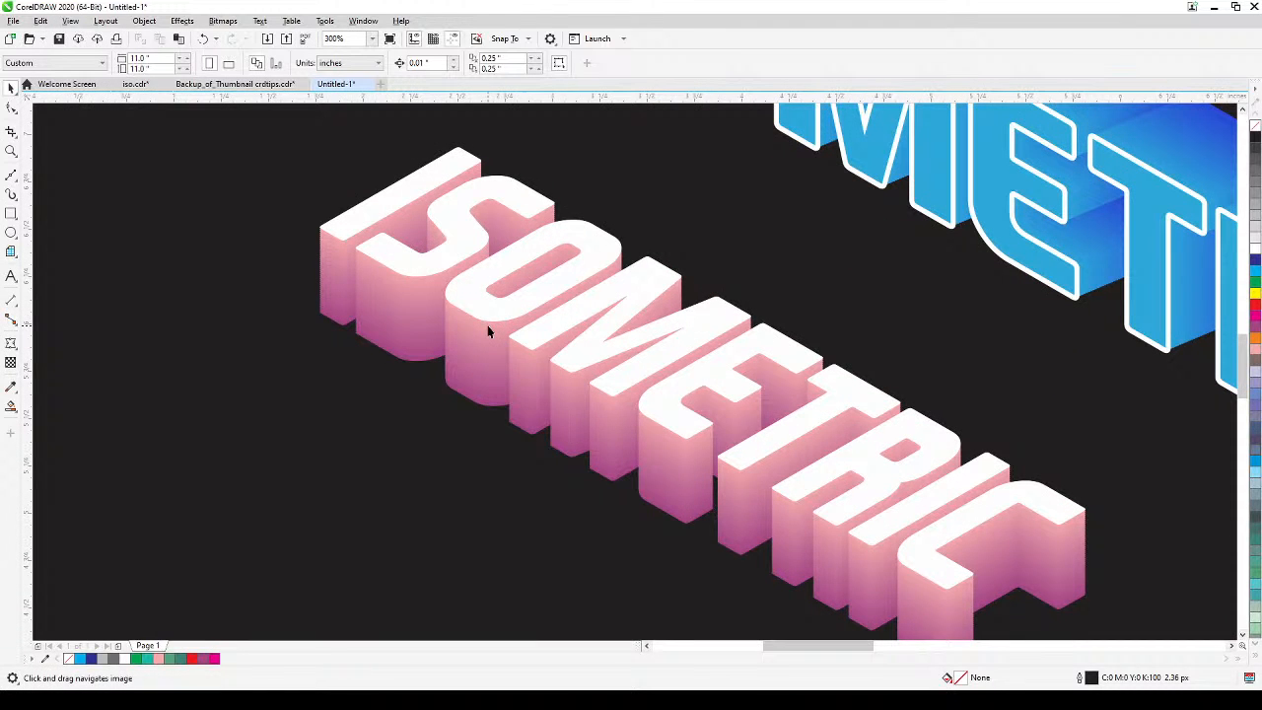
{"action": "scroll", "coordinate": [473, 409], "scroll_direction": "down", "scroll_amount": 2}
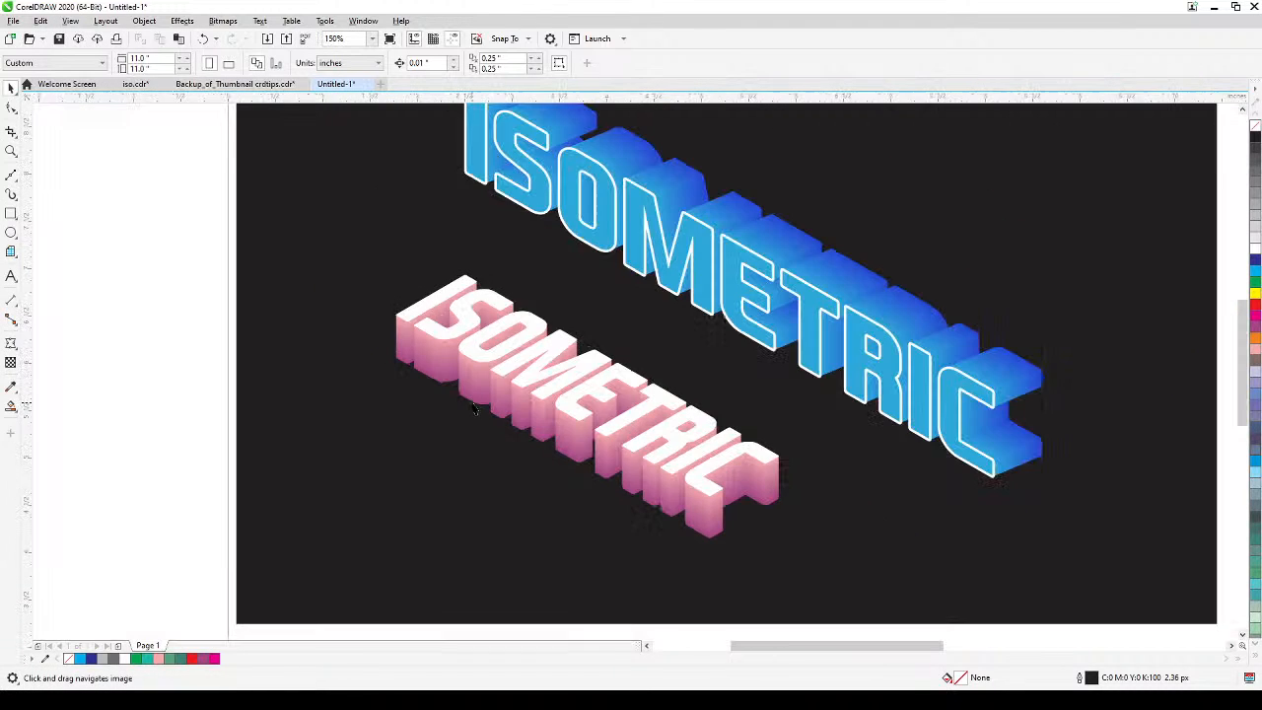
{"action": "scroll", "coordinate": [475, 414], "scroll_direction": "down", "scroll_amount": 2}
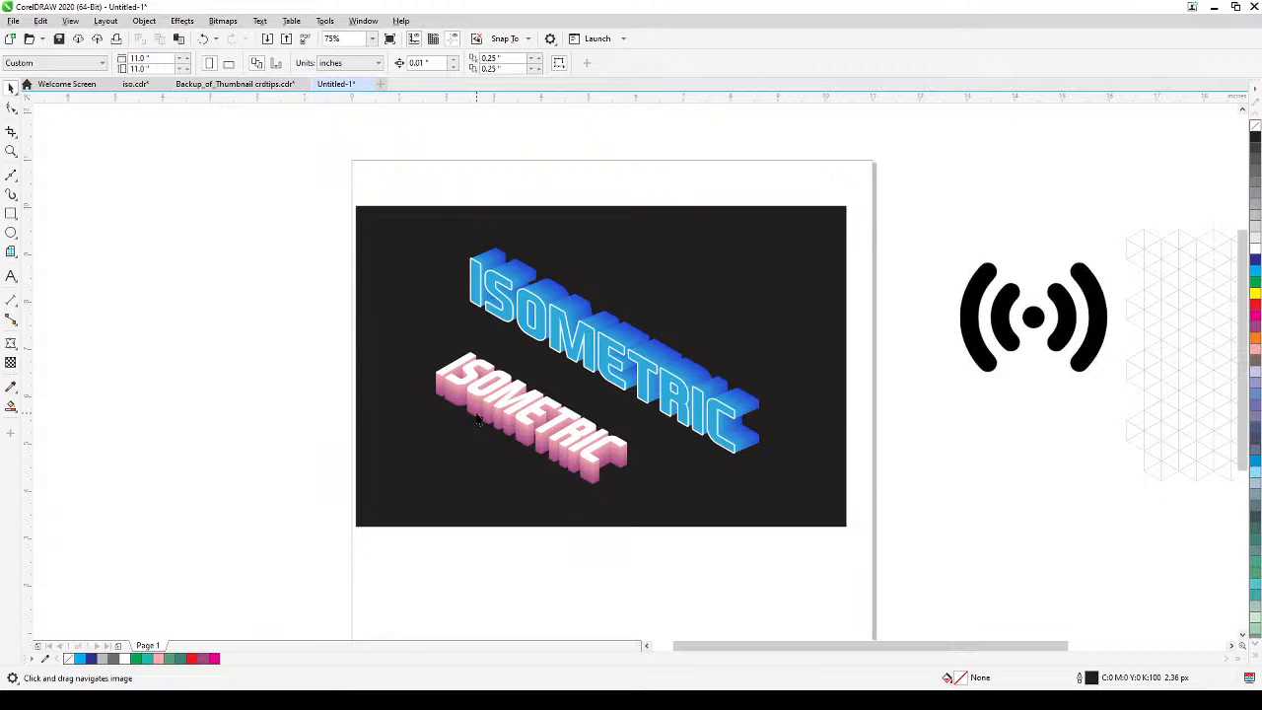
{"action": "scroll", "coordinate": [587, 427], "scroll_direction": "up", "scroll_amount": 2}
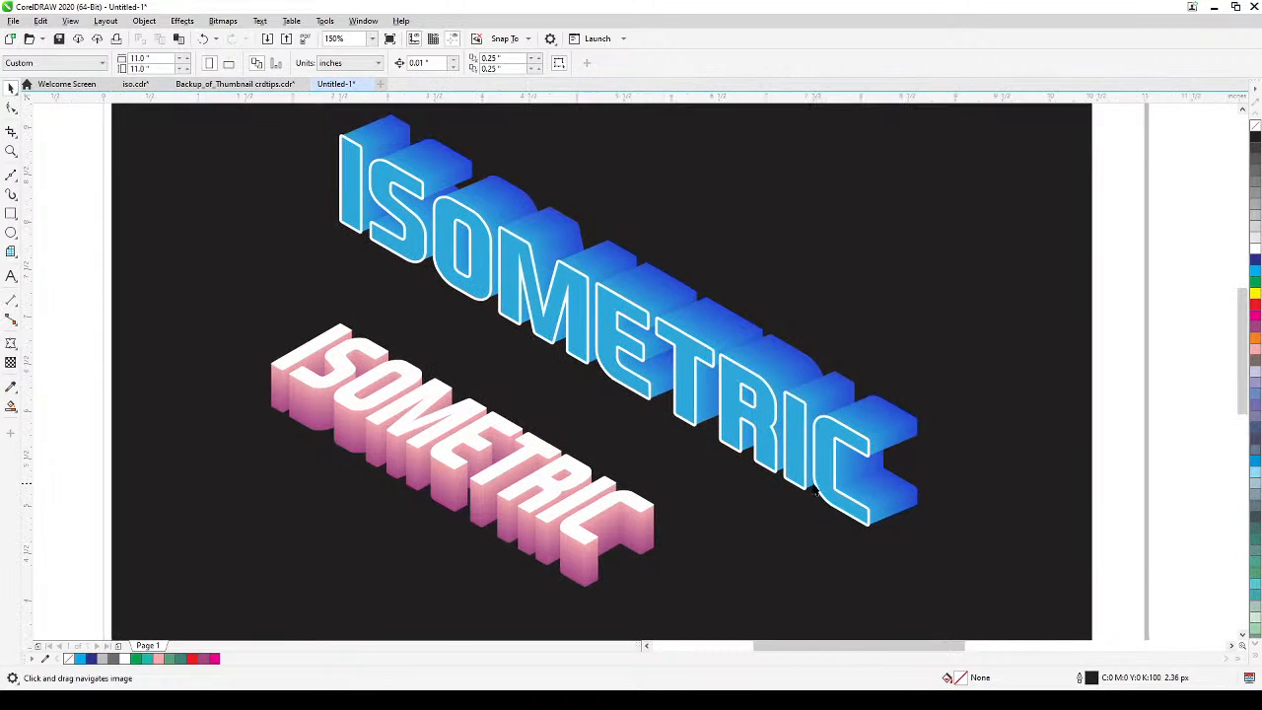
{"action": "left_click_drag", "start_coordinate": [814, 489], "coordinate": [739, 467]}
{"action": "scroll", "coordinate": [739, 467], "scroll_direction": "down", "scroll_amount": 2}
{"action": "left_click_drag", "start_coordinate": [946, 450], "coordinate": [837, 440]}
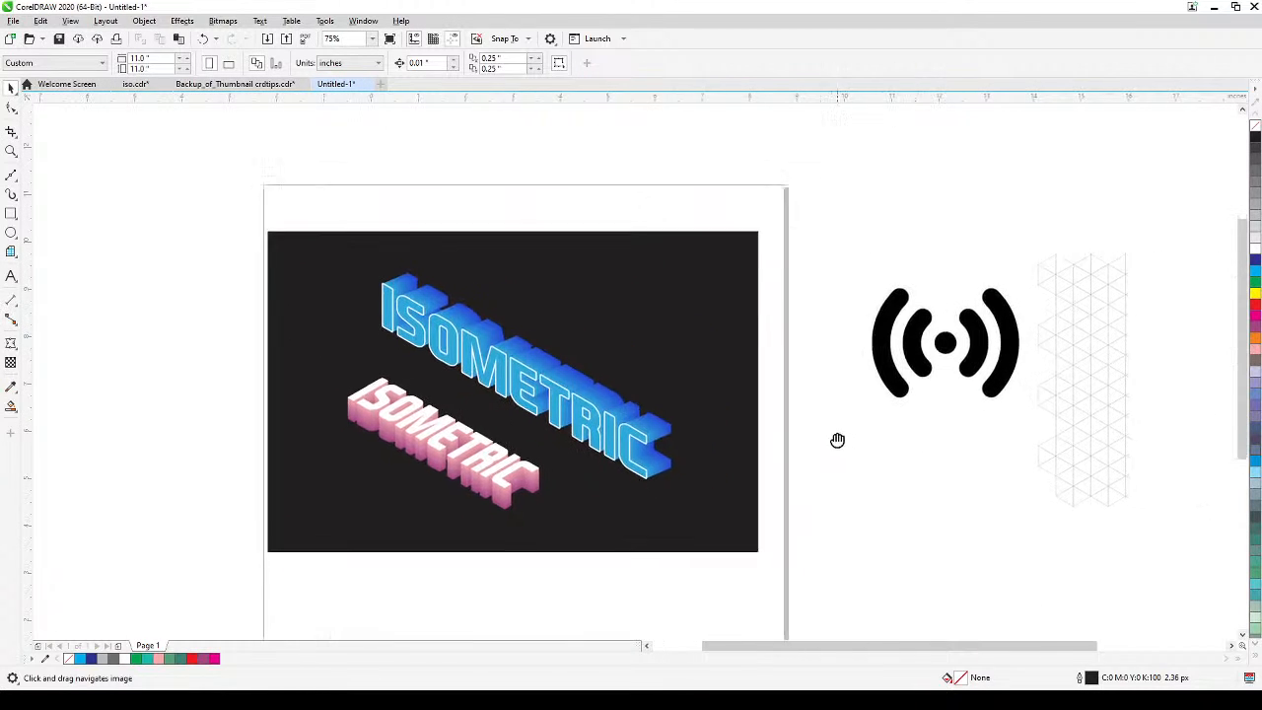
{"action": "left_click_drag", "start_coordinate": [1061, 369], "coordinate": [857, 419]}
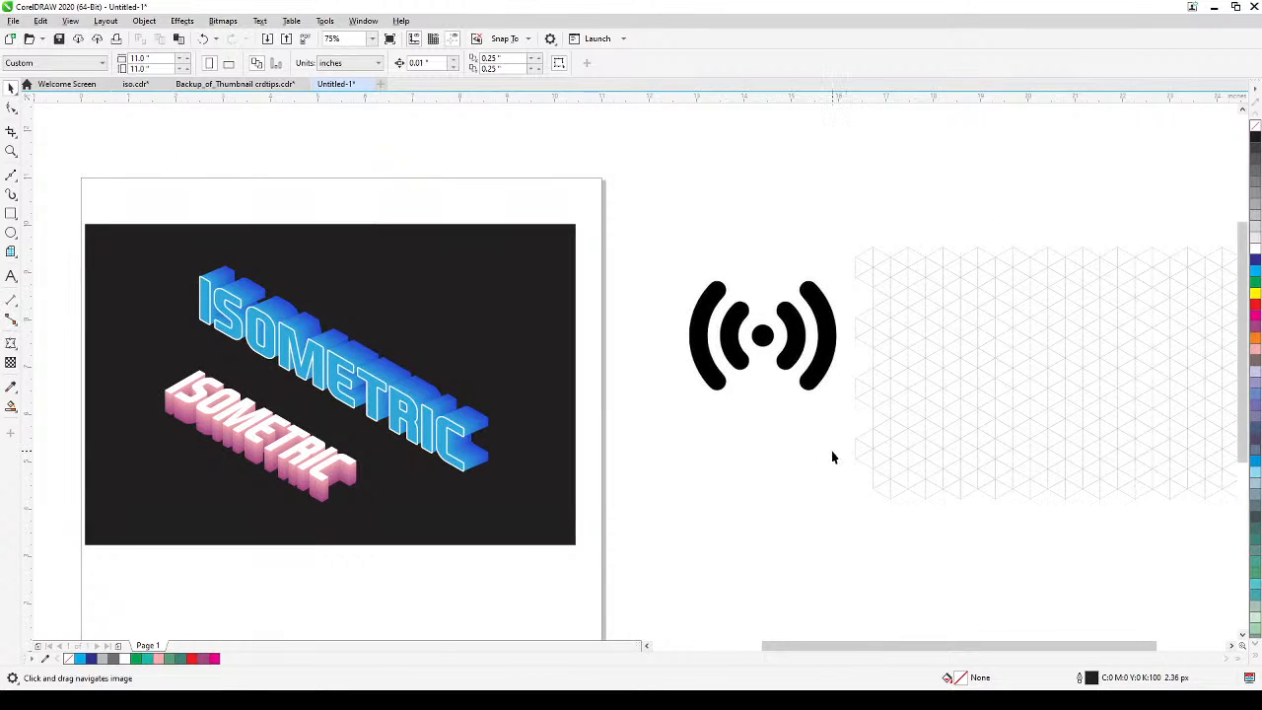
Move the black signal icon away from the page to an empty spot above the isometric grid.
{"action": "left_click_drag", "start_coordinate": [645, 203], "coordinate": [896, 434]}
{"action": "left_click_drag", "start_coordinate": [836, 378], "coordinate": [1101, 183]}
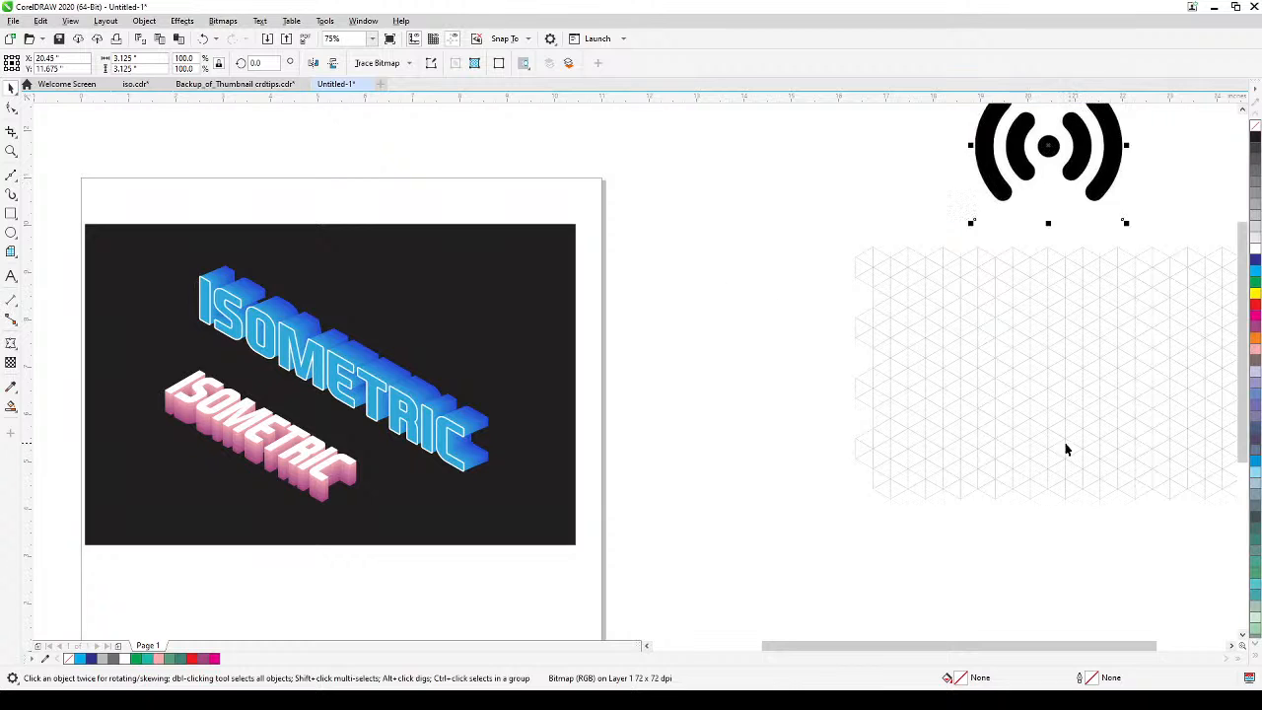
{"action": "left_click_drag", "start_coordinate": [1065, 444], "coordinate": [1042, 456]}
{"action": "left_click", "coordinate": [947, 543]}
Move the whole isometric grid across the page to the empty area beside the black artwork's left edge.
{"action": "scroll", "coordinate": [949, 552], "scroll_direction": "down", "scroll_amount": 2}
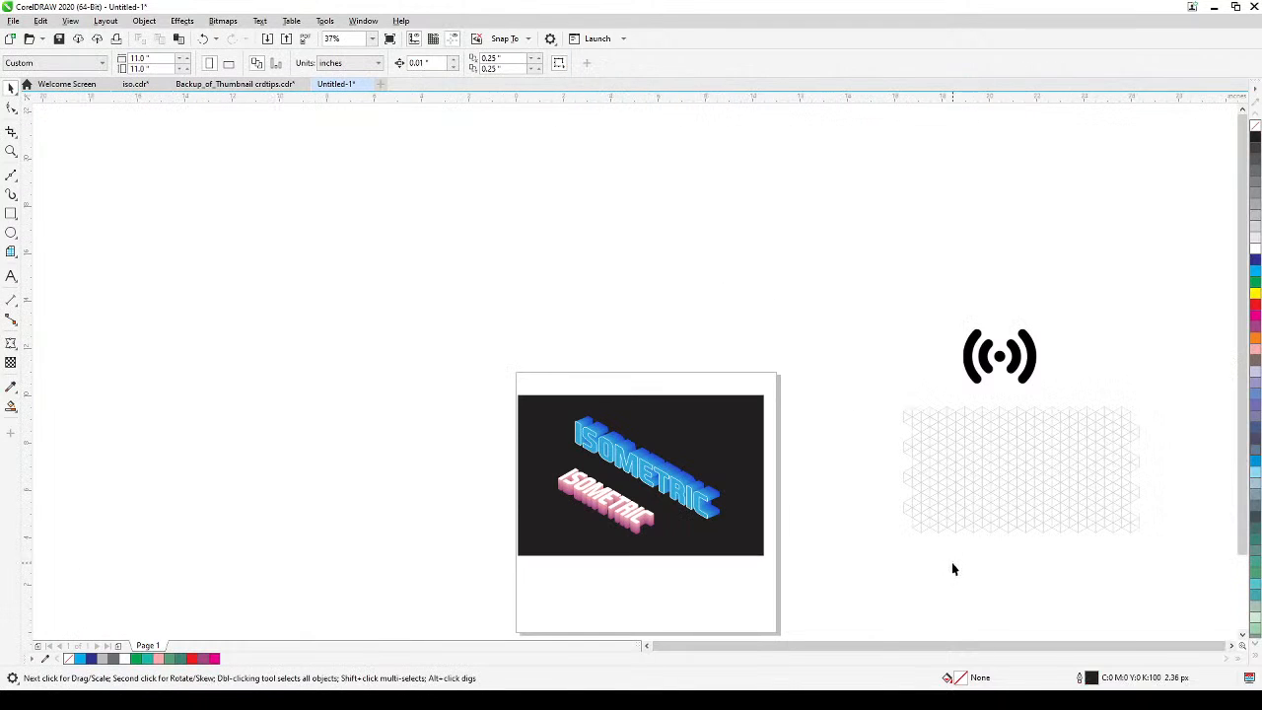
{"action": "left_click_drag", "start_coordinate": [890, 384], "coordinate": [1158, 583]}
{"action": "left_click_drag", "start_coordinate": [1078, 524], "coordinate": [451, 522]}
{"action": "scroll", "coordinate": [488, 565], "scroll_direction": "up", "scroll_amount": 1}
{"action": "left_click_drag", "start_coordinate": [490, 568], "coordinate": [650, 598]}
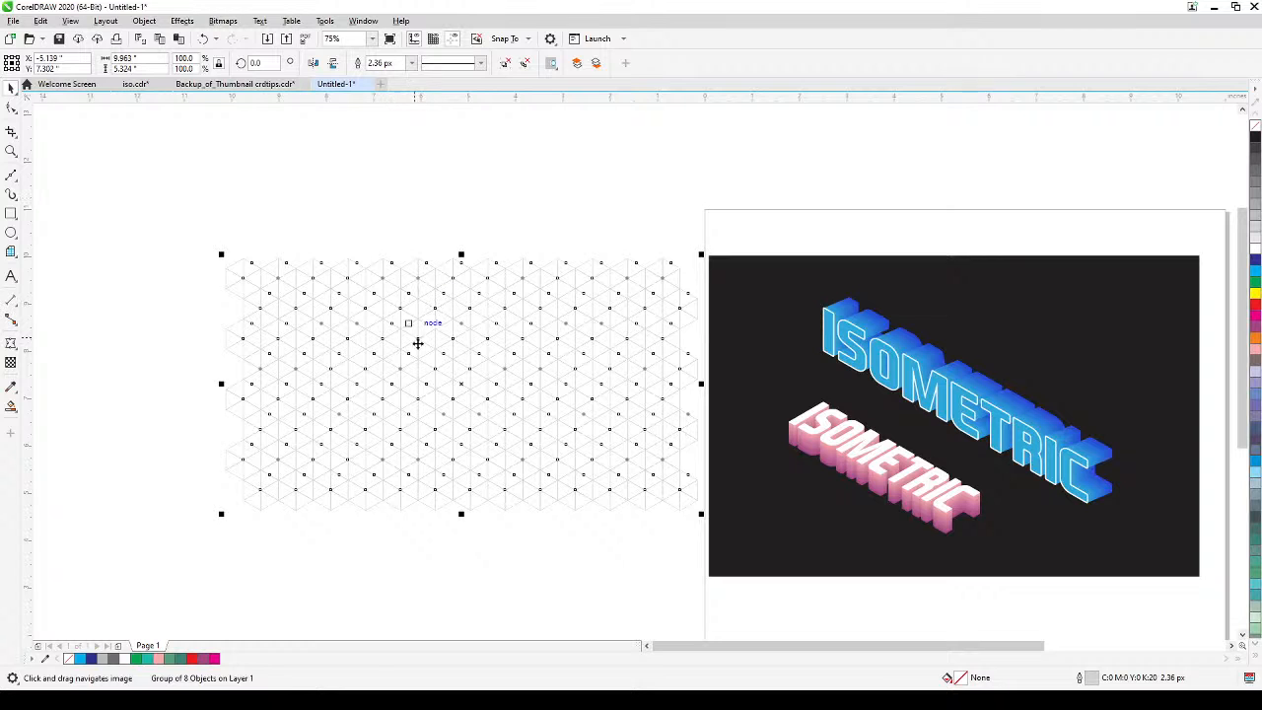
{"action": "left_click", "coordinate": [253, 206]}
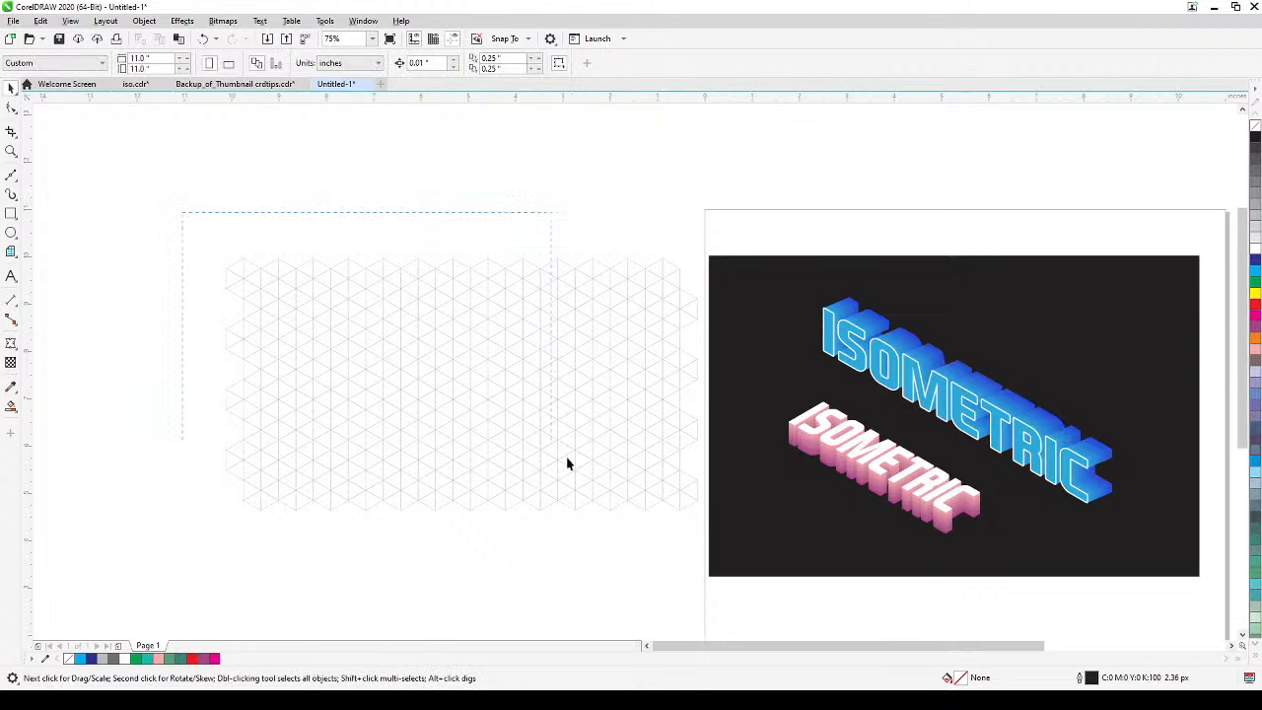
{"action": "left_click_drag", "start_coordinate": [566, 463], "coordinate": [731, 540]}
{"action": "right_click", "coordinate": [509, 368]}
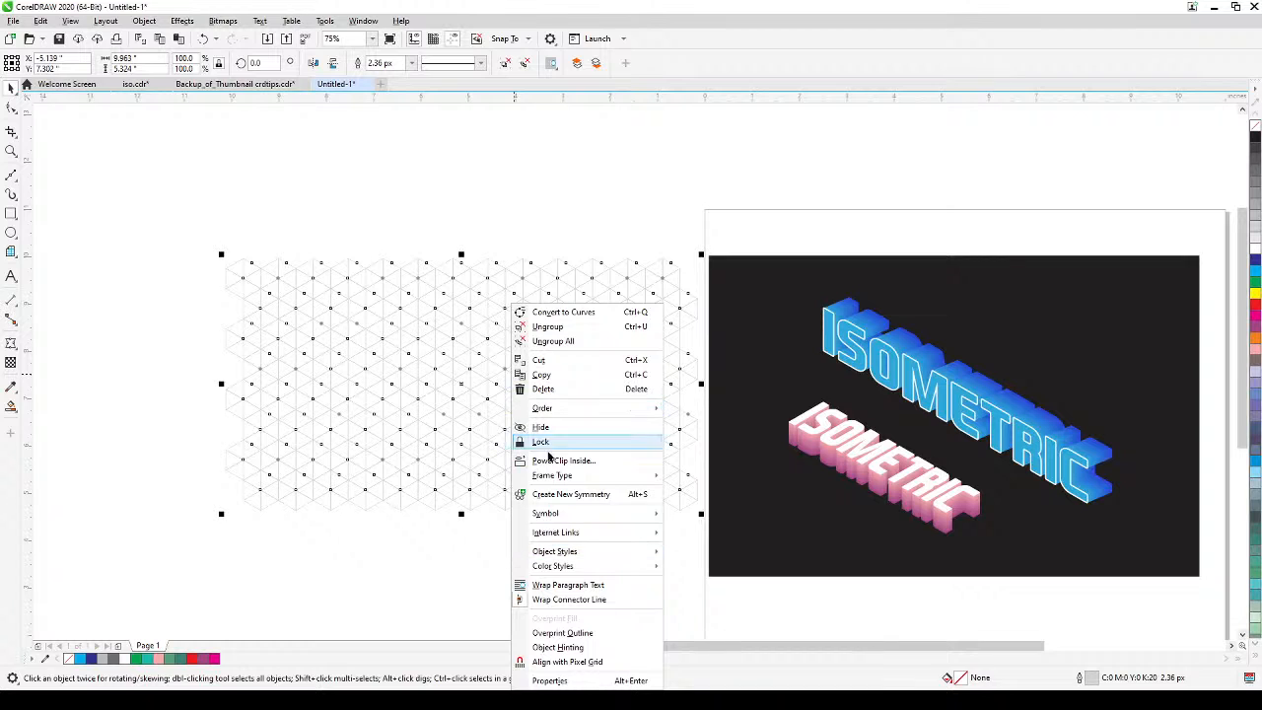
{"action": "left_click", "coordinate": [449, 485]}
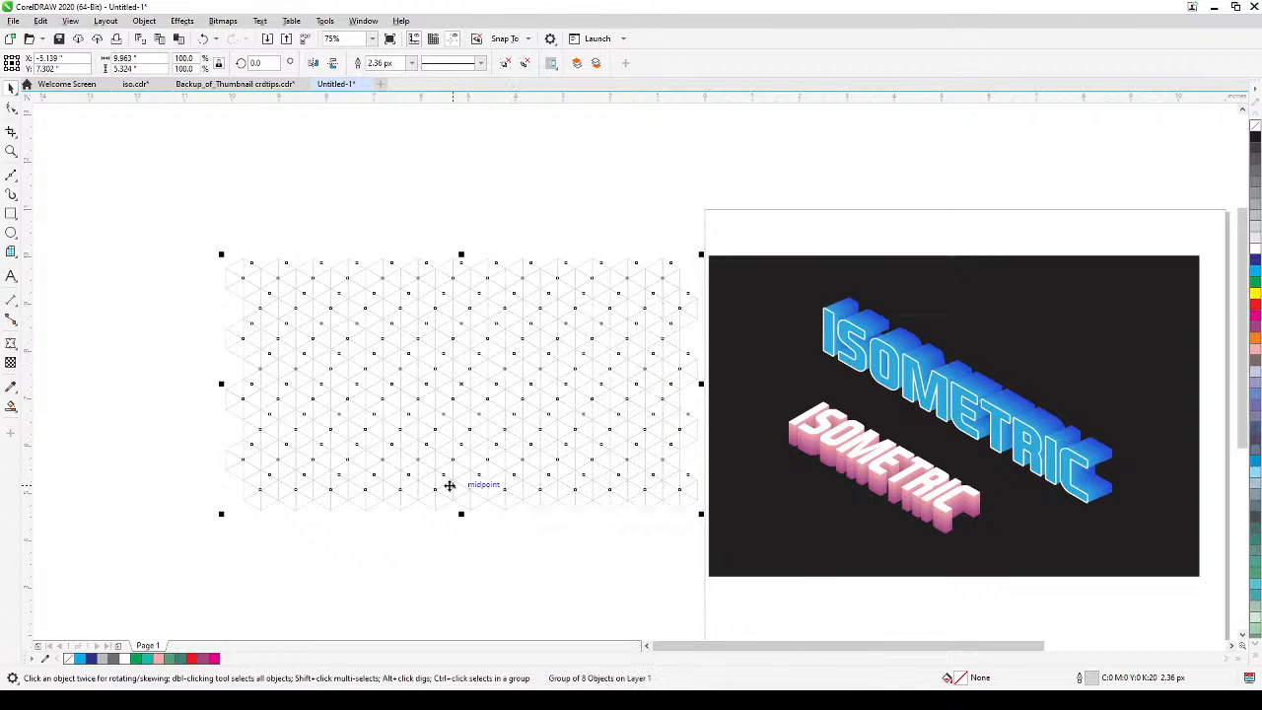
{"action": "scroll", "coordinate": [449, 485], "scroll_direction": "down", "scroll_amount": 2}
{"action": "right_click", "coordinate": [463, 452]}
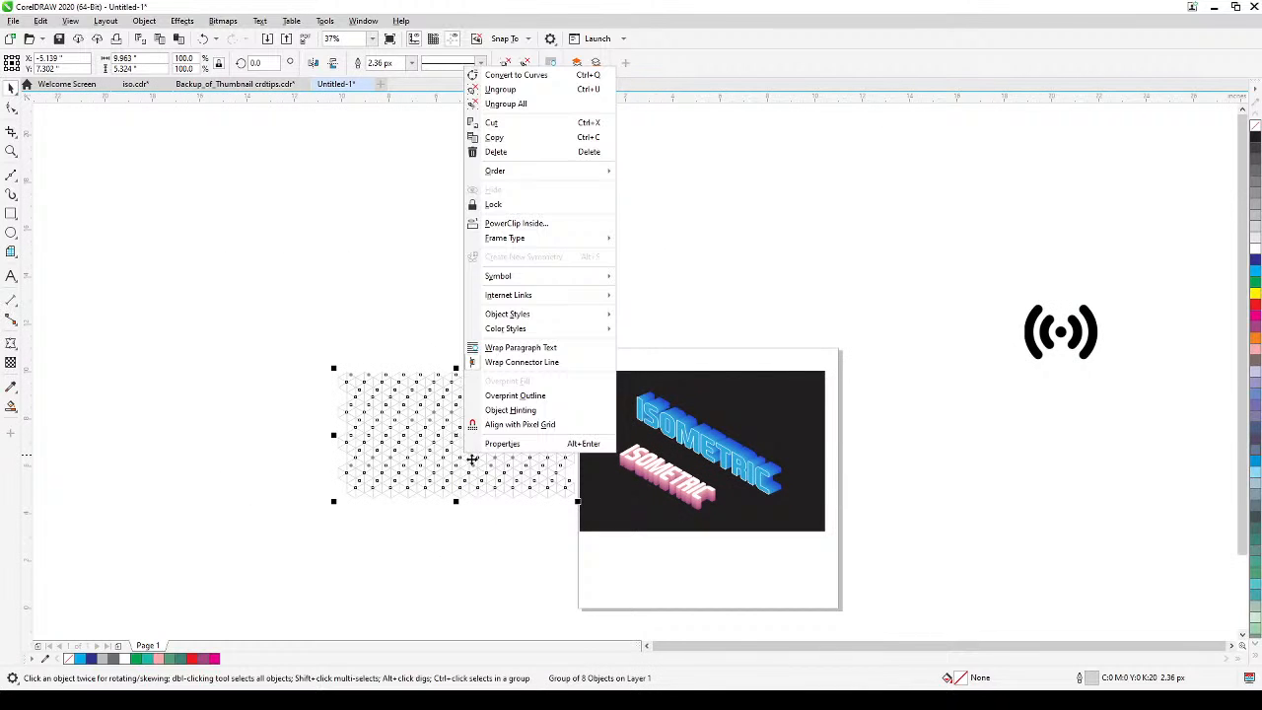
{"action": "left_click", "coordinate": [509, 540]}
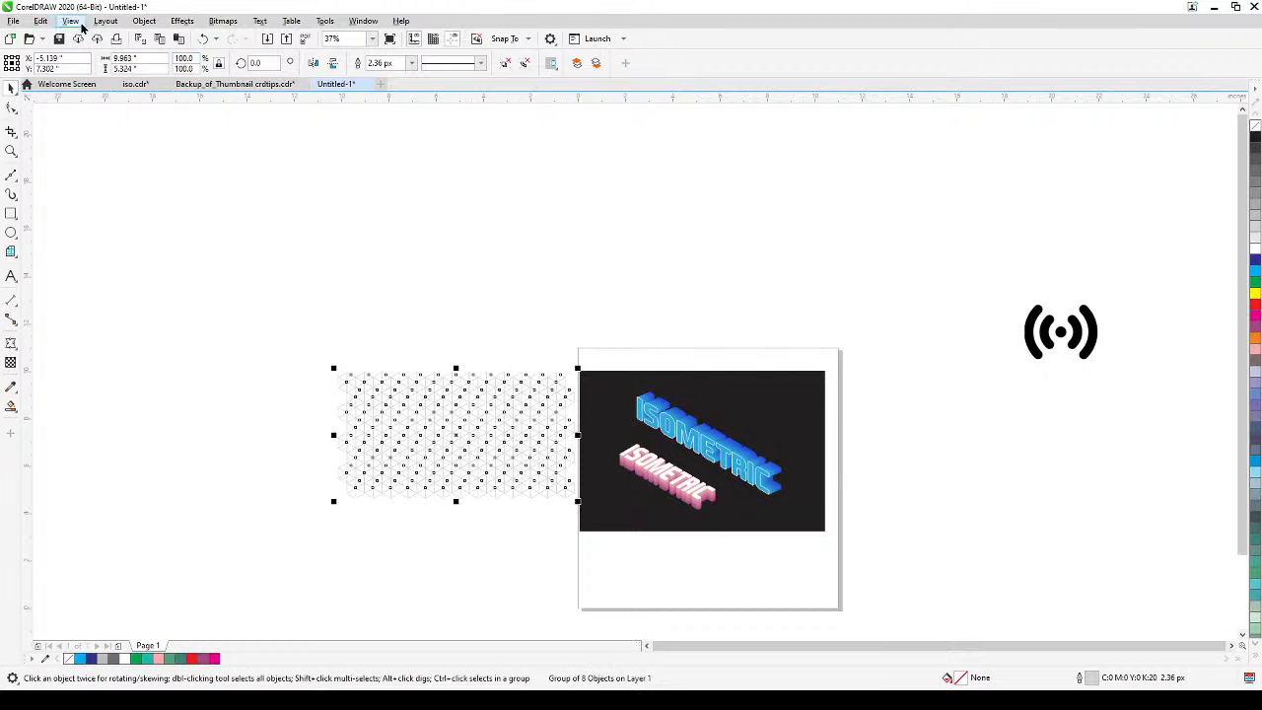
Lock the isometric grid group in place, check its locked state by selecting it, and deselect it.
{"action": "left_click", "coordinate": [39, 22]}
{"action": "mouse_move", "coordinate": [78, 22]}
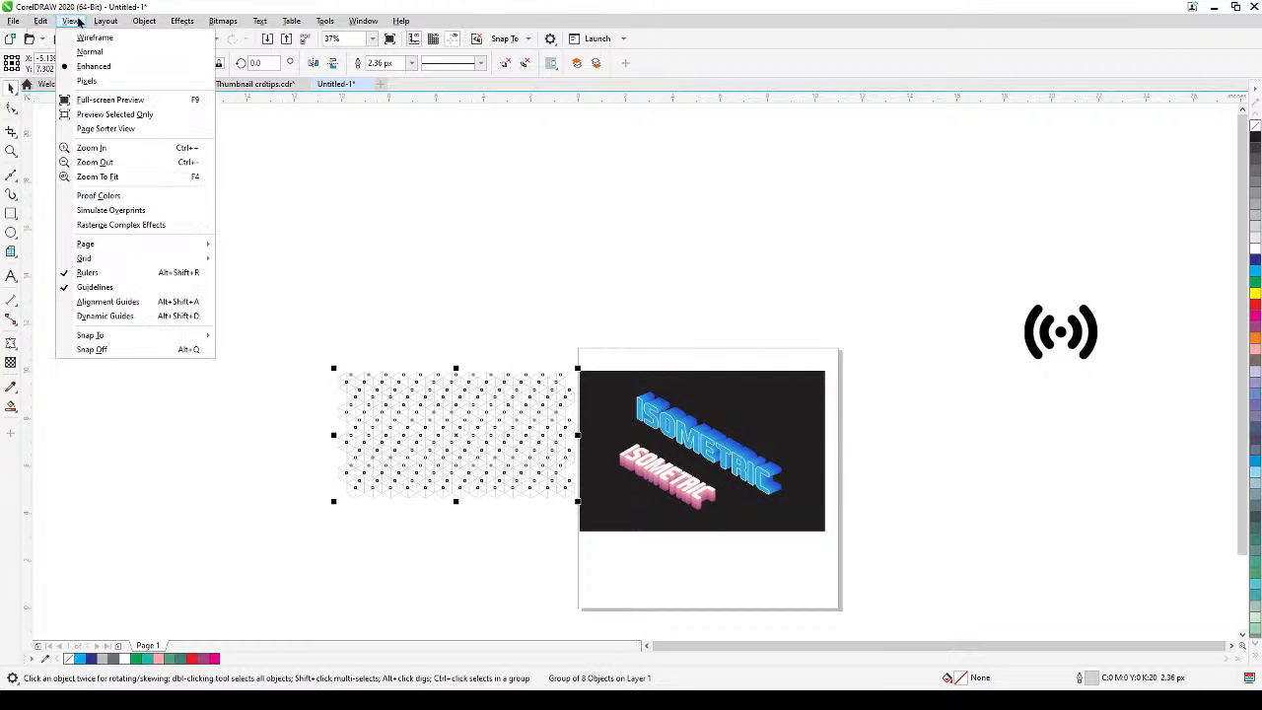
{"action": "mouse_move", "coordinate": [137, 22]}
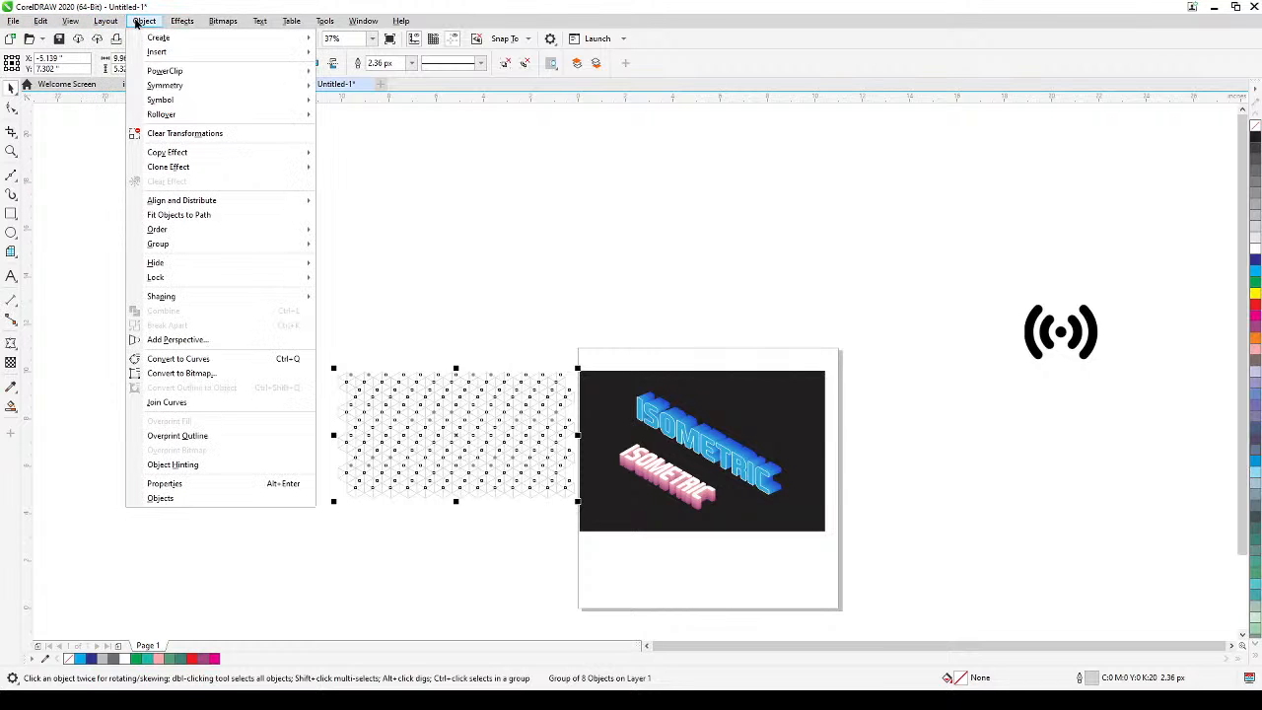
{"action": "mouse_move", "coordinate": [256, 276]}
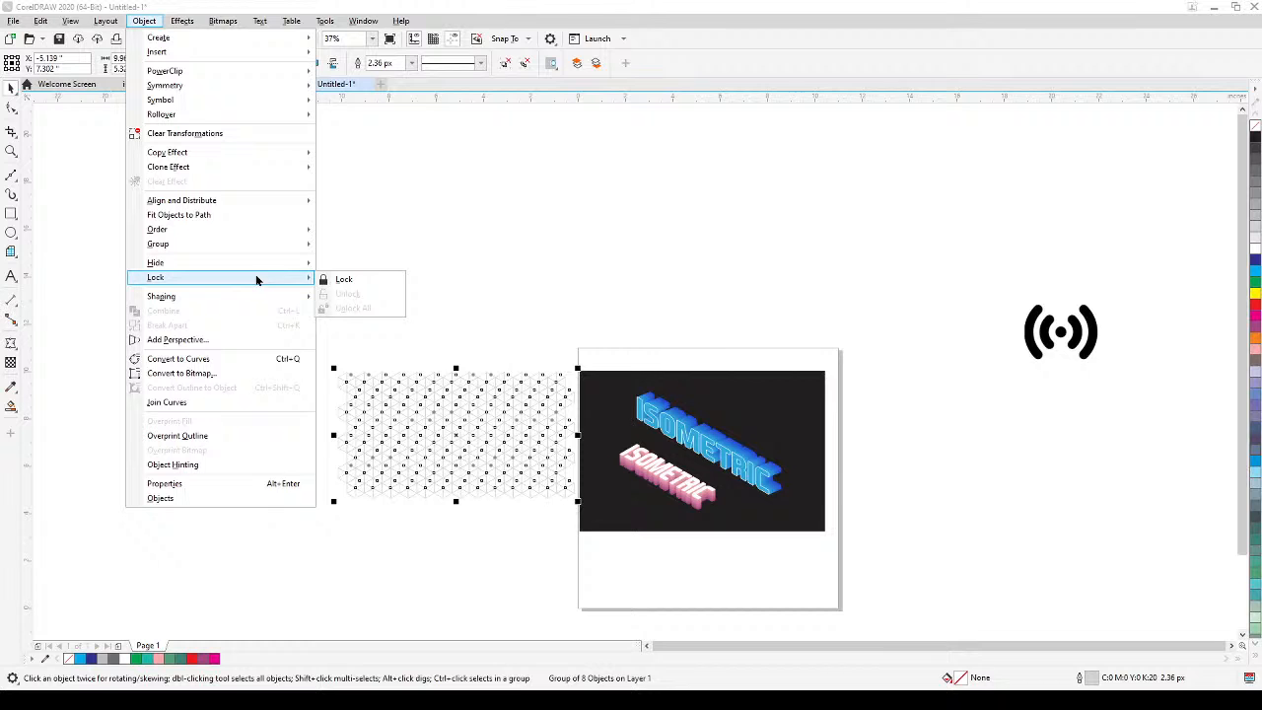
{"action": "left_click", "coordinate": [341, 279]}
{"action": "scroll", "coordinate": [431, 521], "scroll_direction": "up", "scroll_amount": 2}
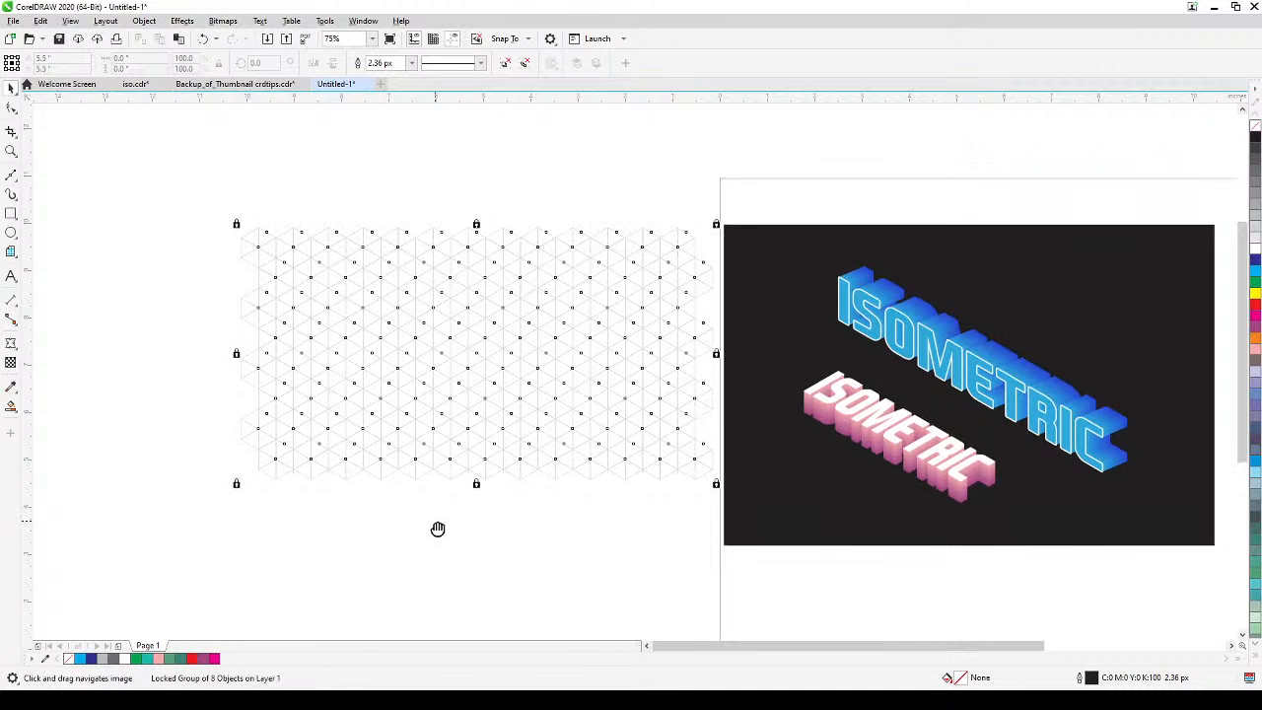
{"action": "left_click", "coordinate": [578, 197]}
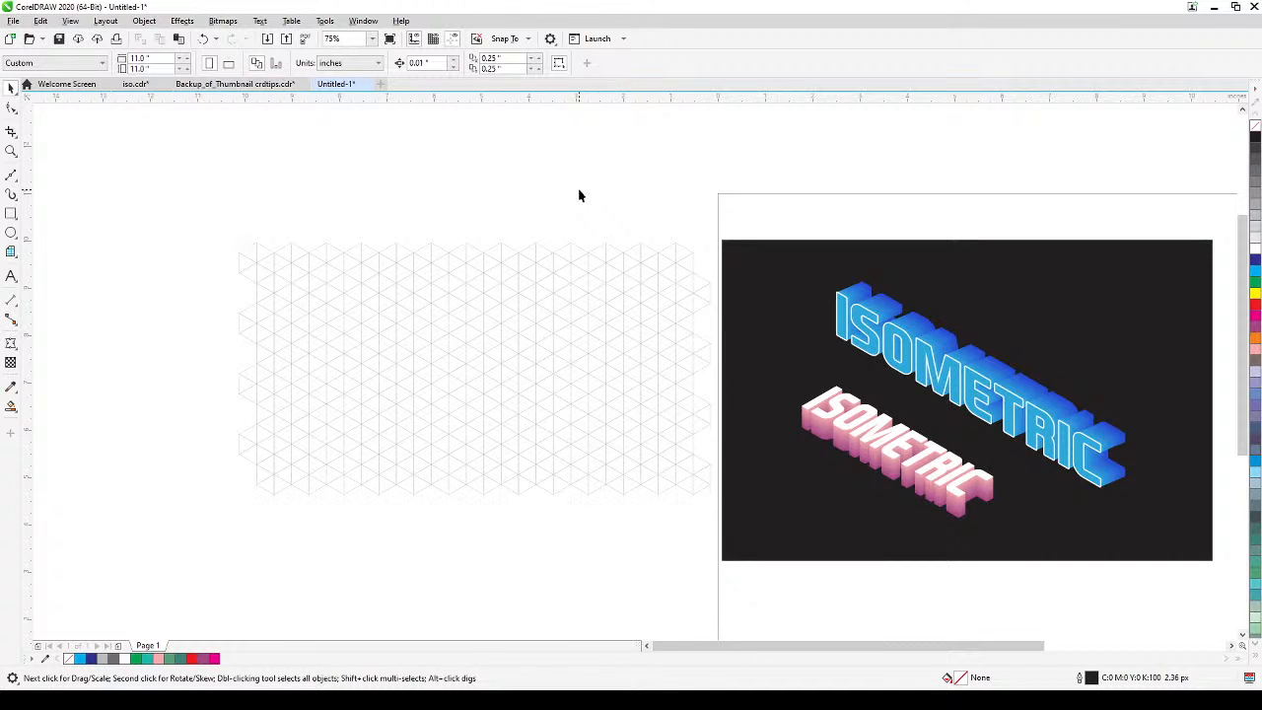
{"action": "left_click", "coordinate": [566, 367]}
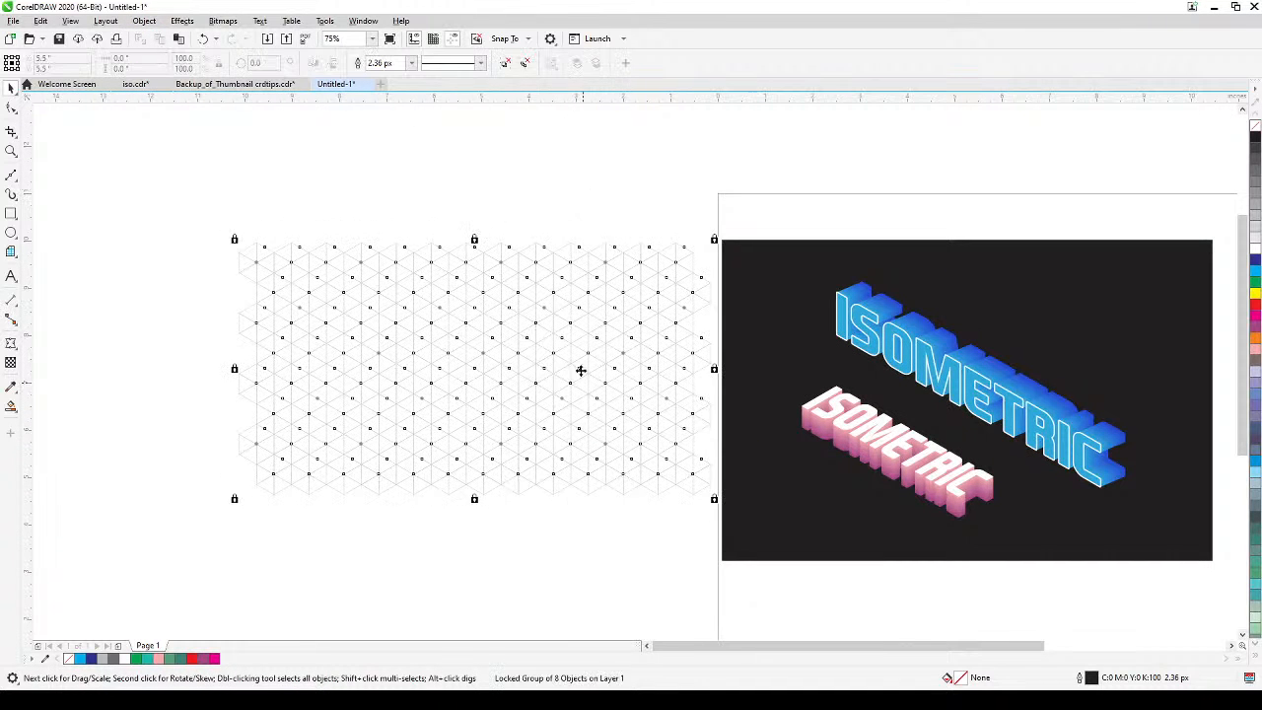
{"action": "left_click", "coordinate": [636, 194]}
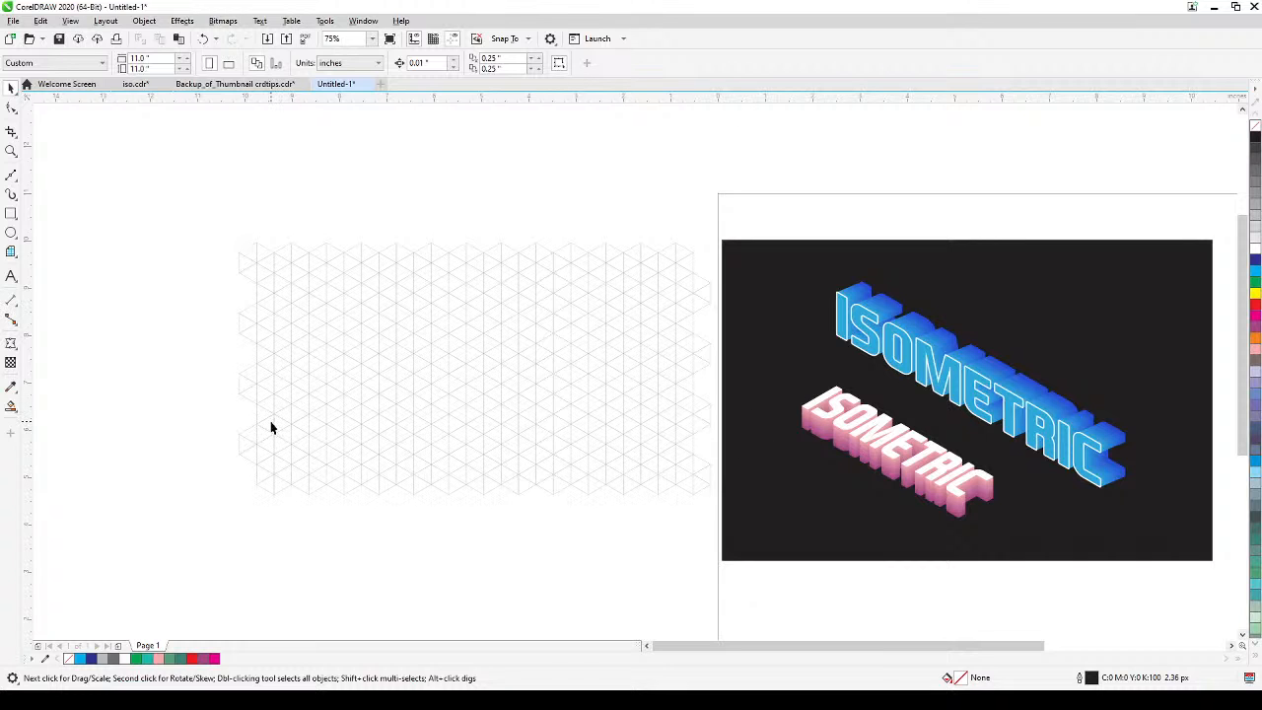
Add the artistic text ISOMETRIC in the empty area above the isometric grid.
{"action": "key", "text": "h"}
{"action": "left_click_drag", "start_coordinate": [273, 425], "coordinate": [322, 442]}
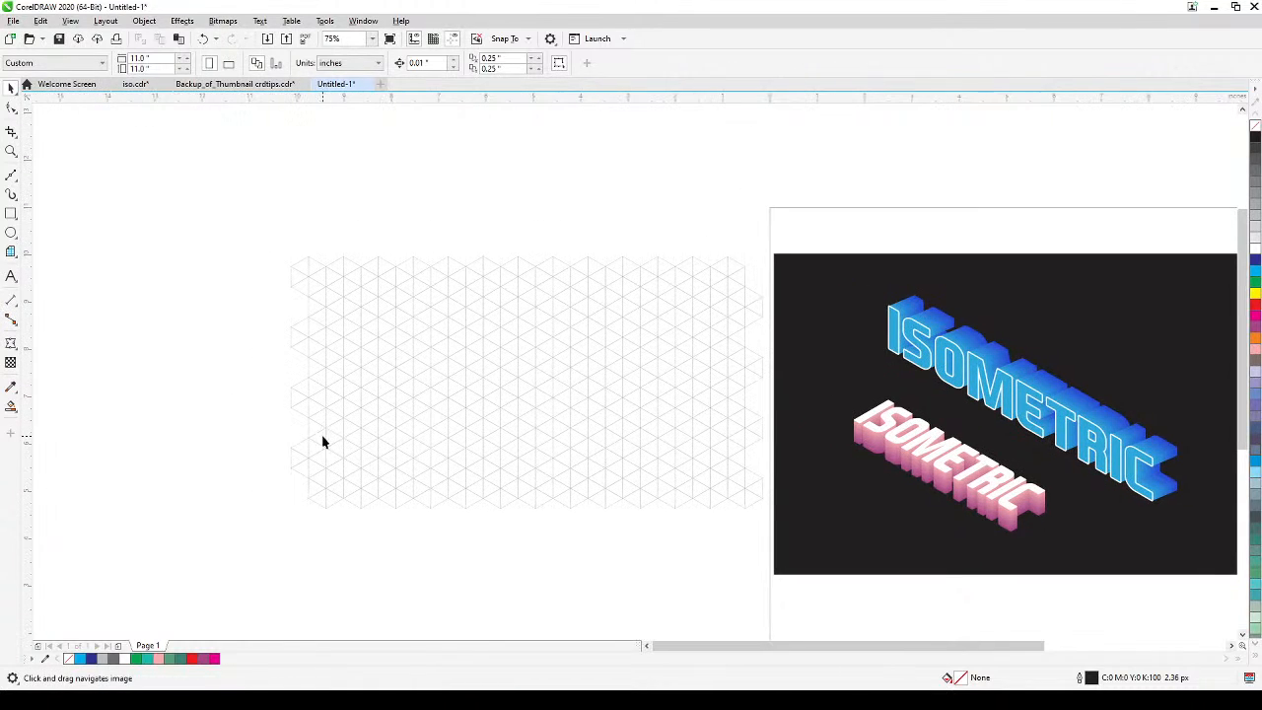
{"action": "left_click", "coordinate": [12, 277]}
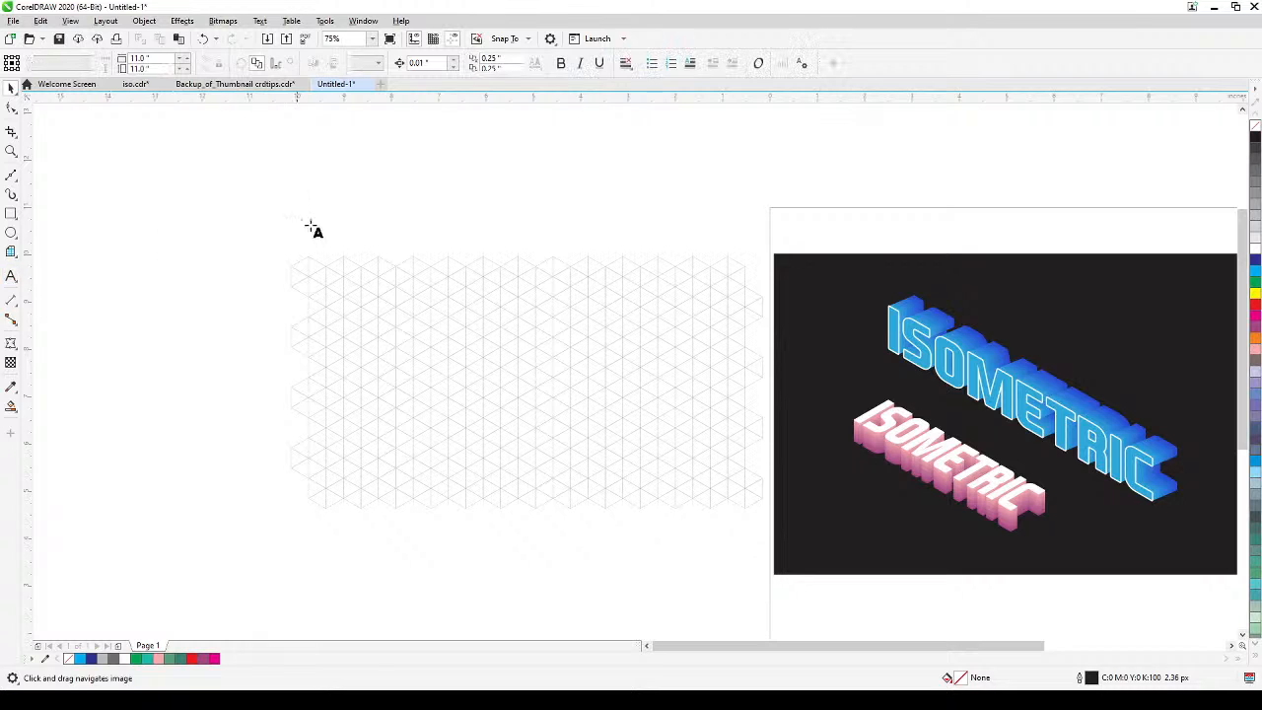
{"action": "left_click", "coordinate": [390, 192]}
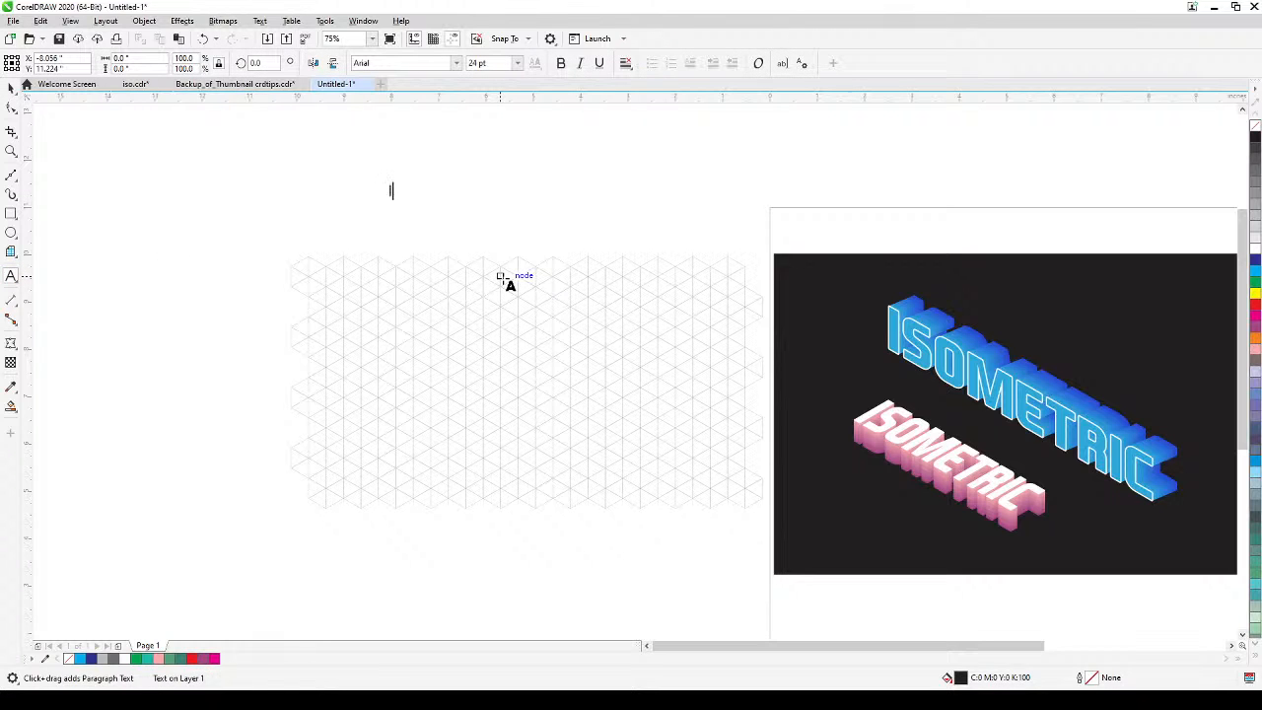
{"action": "type", "text": "ISOMET"}
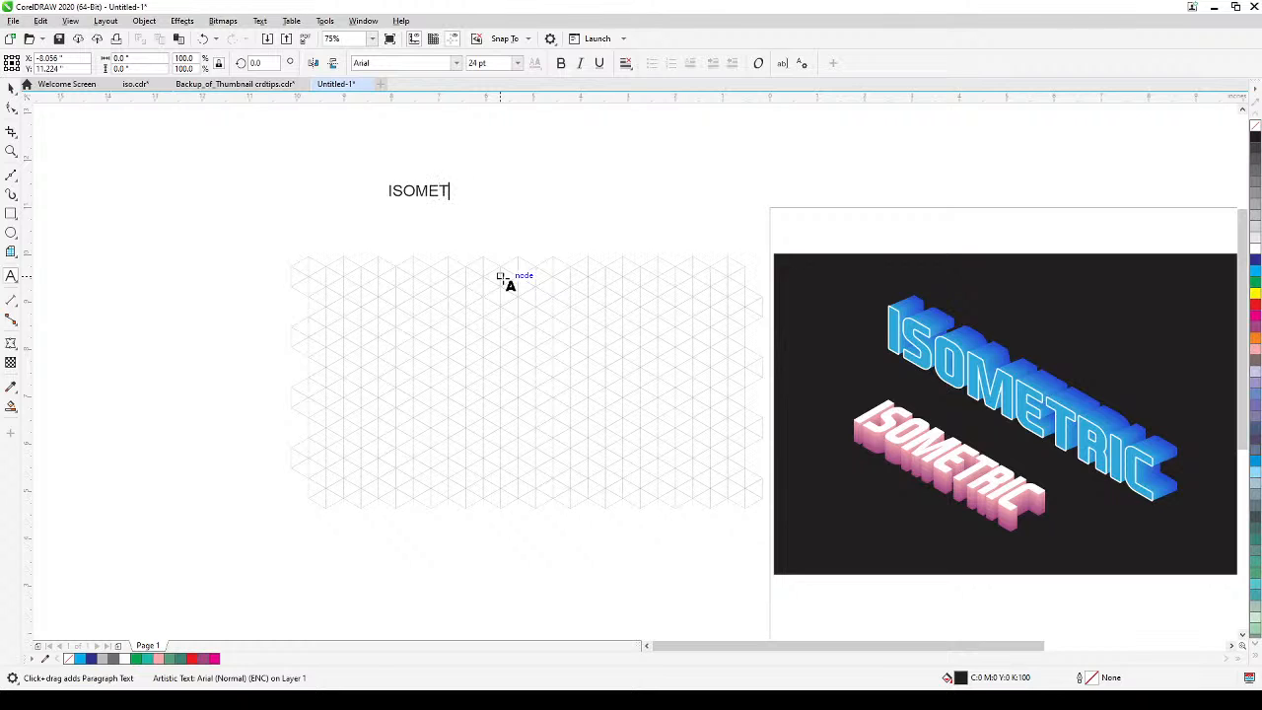
{"action": "type", "text": "RIC"}
{"action": "key", "text": "Escape"}
{"action": "key", "text": "ctrl+space"}
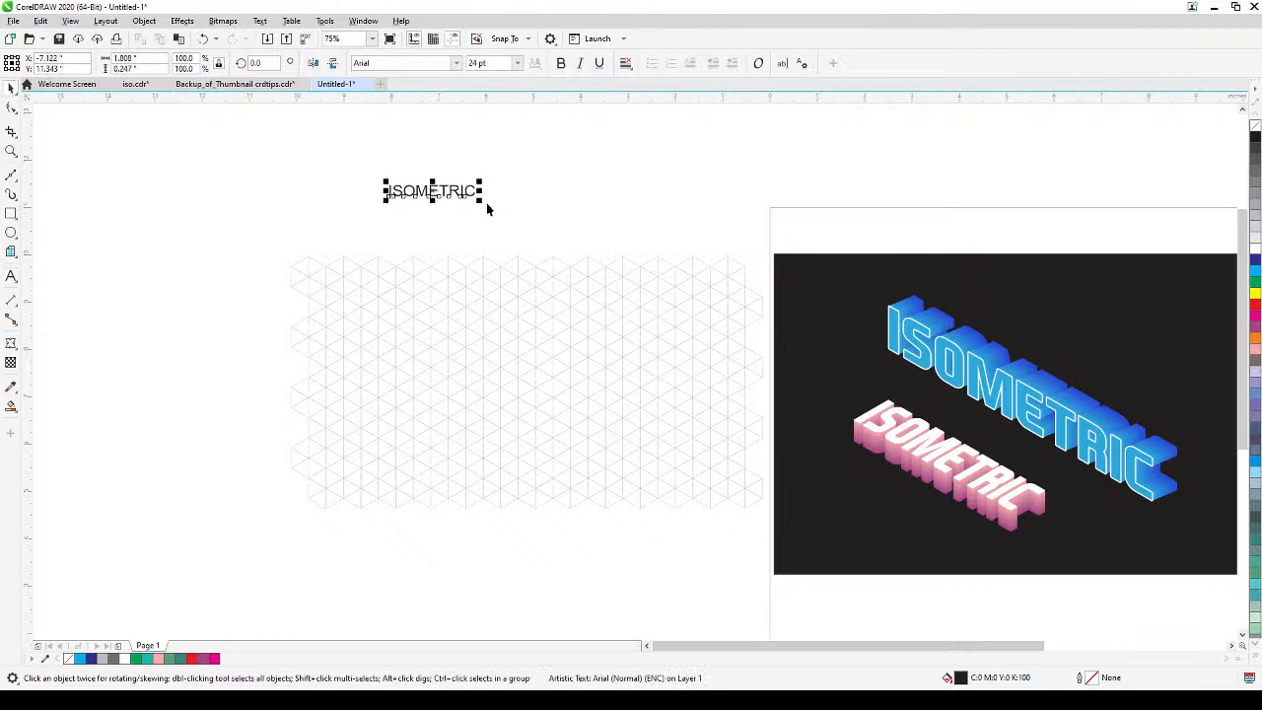
Enlarge the ISOMETRIC text to about 80 pt and set its font to EA Sports Covers SC.
{"action": "left_click_drag", "start_coordinate": [484, 203], "coordinate": [682, 280]}
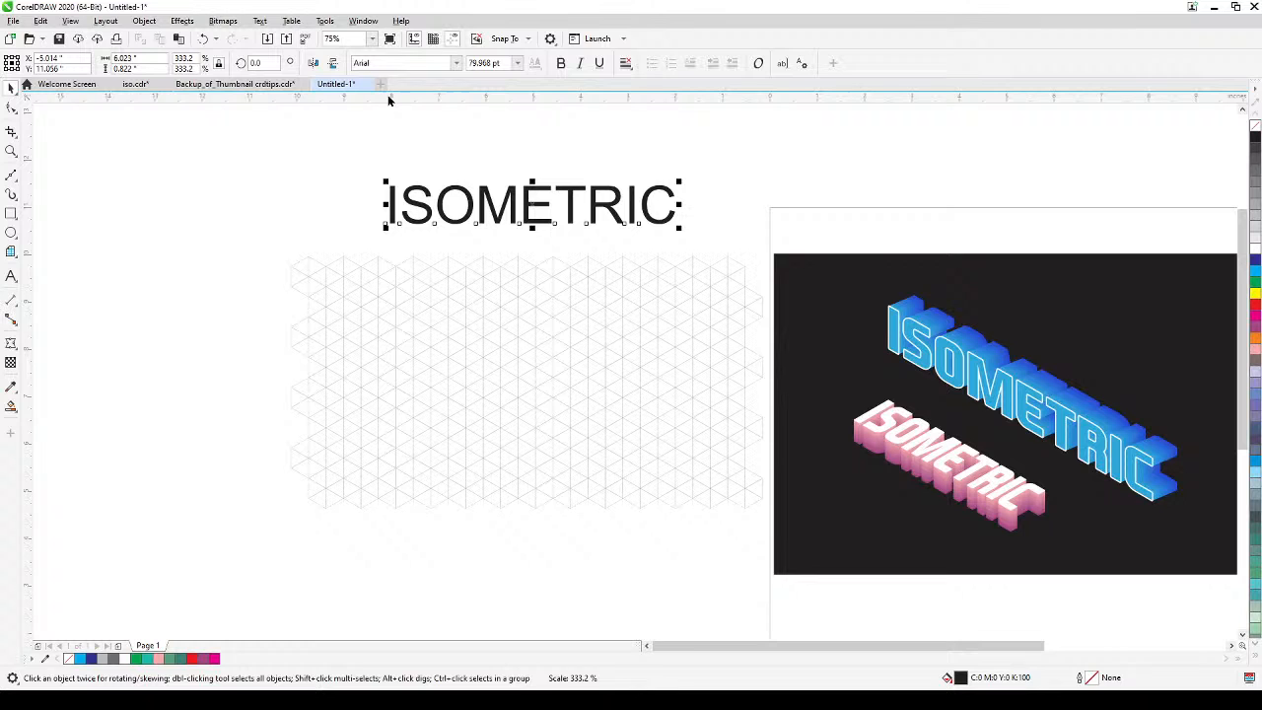
{"action": "left_click", "coordinate": [456, 65]}
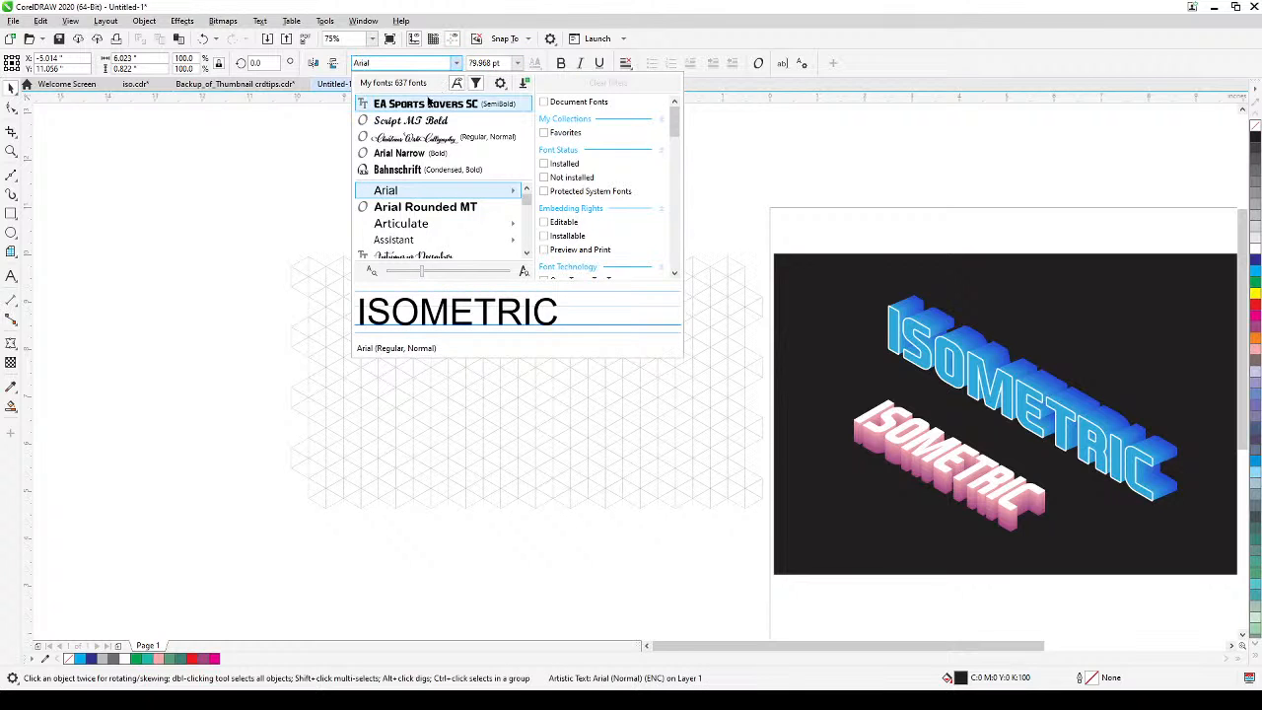
{"action": "left_click", "coordinate": [425, 103]}
{"action": "left_click", "coordinate": [631, 232]}
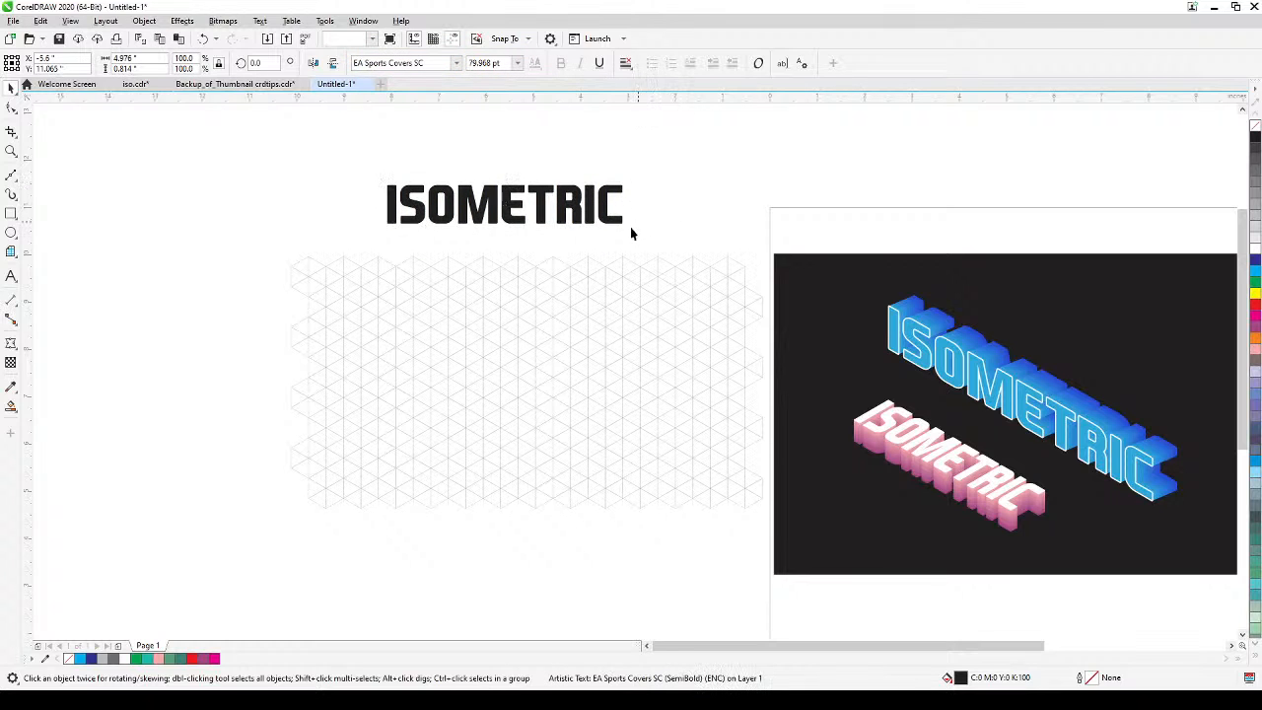
Scale the ISOMETRIC text up proportionally to about 6 inches wide, keeping it above the grid, and deselect it.
{"action": "left_click", "coordinate": [607, 216]}
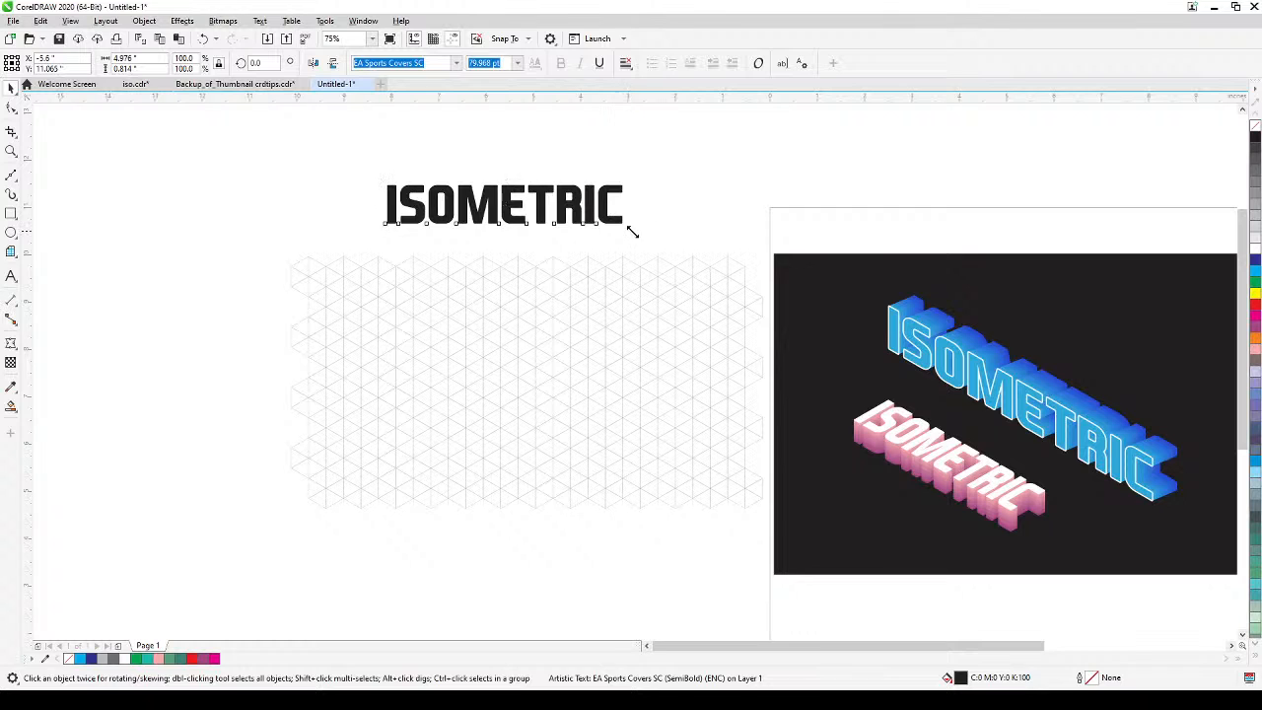
{"action": "left_click_drag", "start_coordinate": [630, 230], "coordinate": [665, 266]}
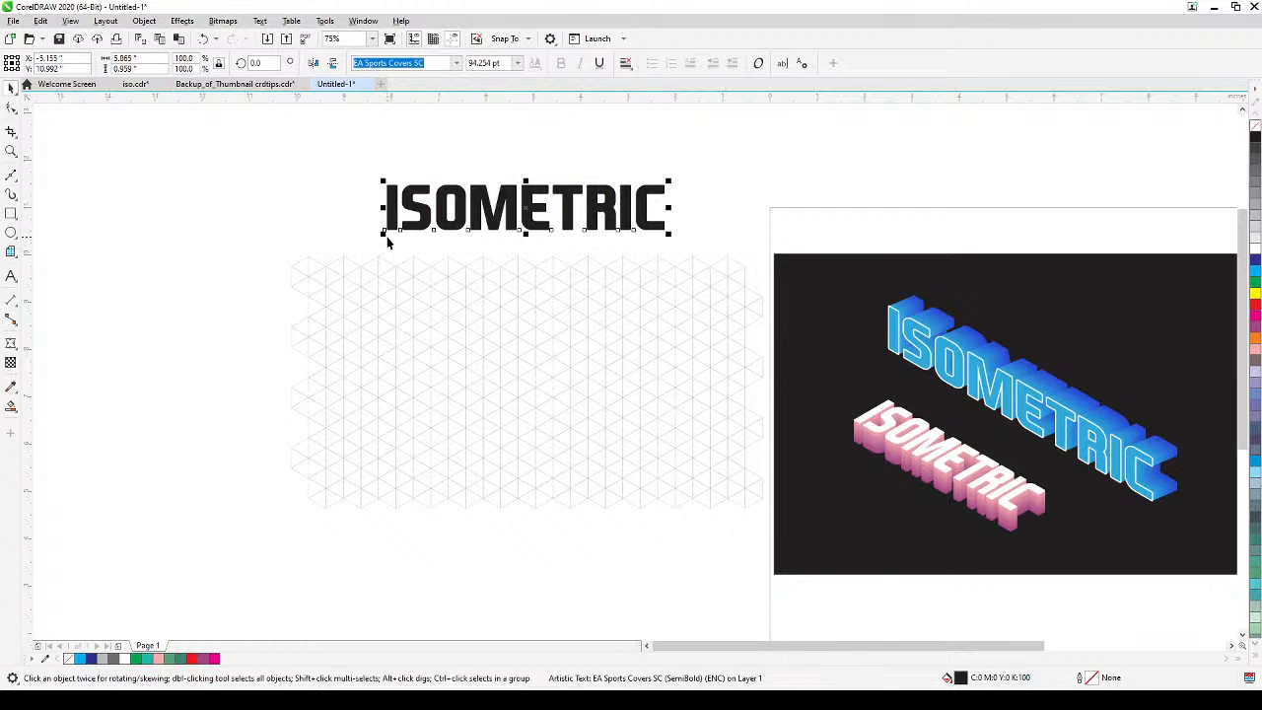
{"action": "left_click_drag", "start_coordinate": [382, 232], "coordinate": [376, 235]}
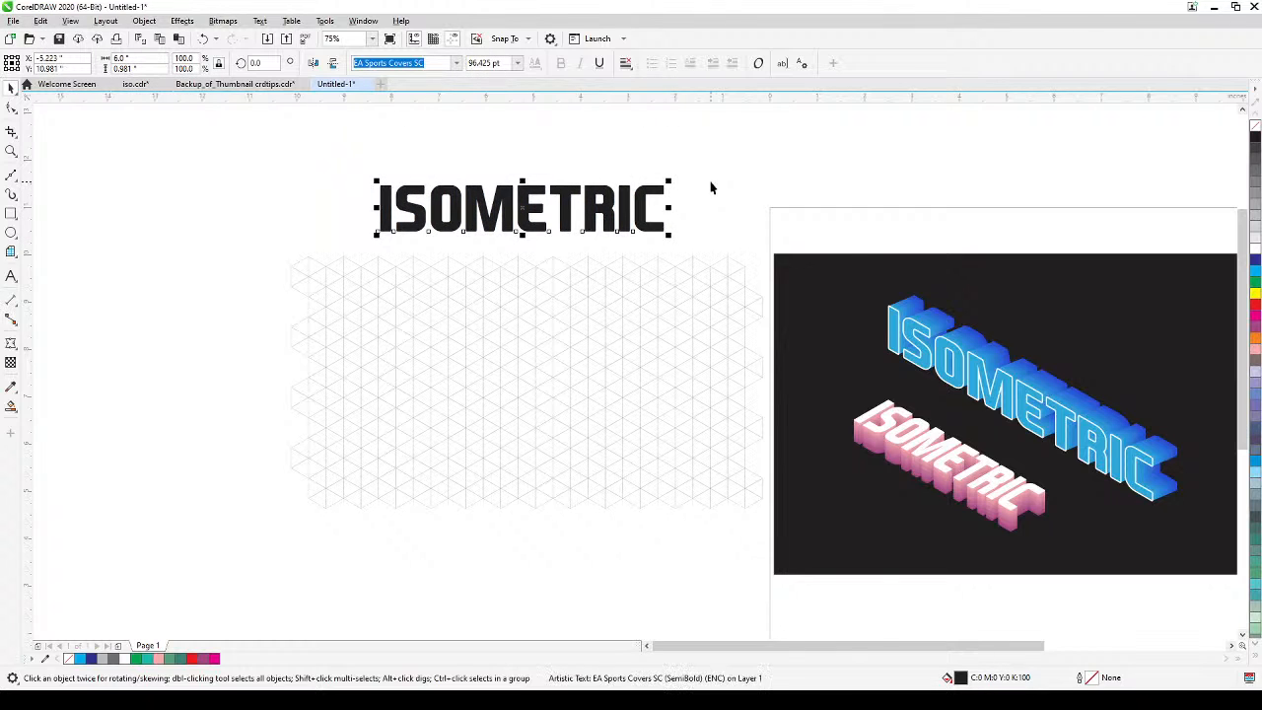
{"action": "left_click", "coordinate": [711, 189]}
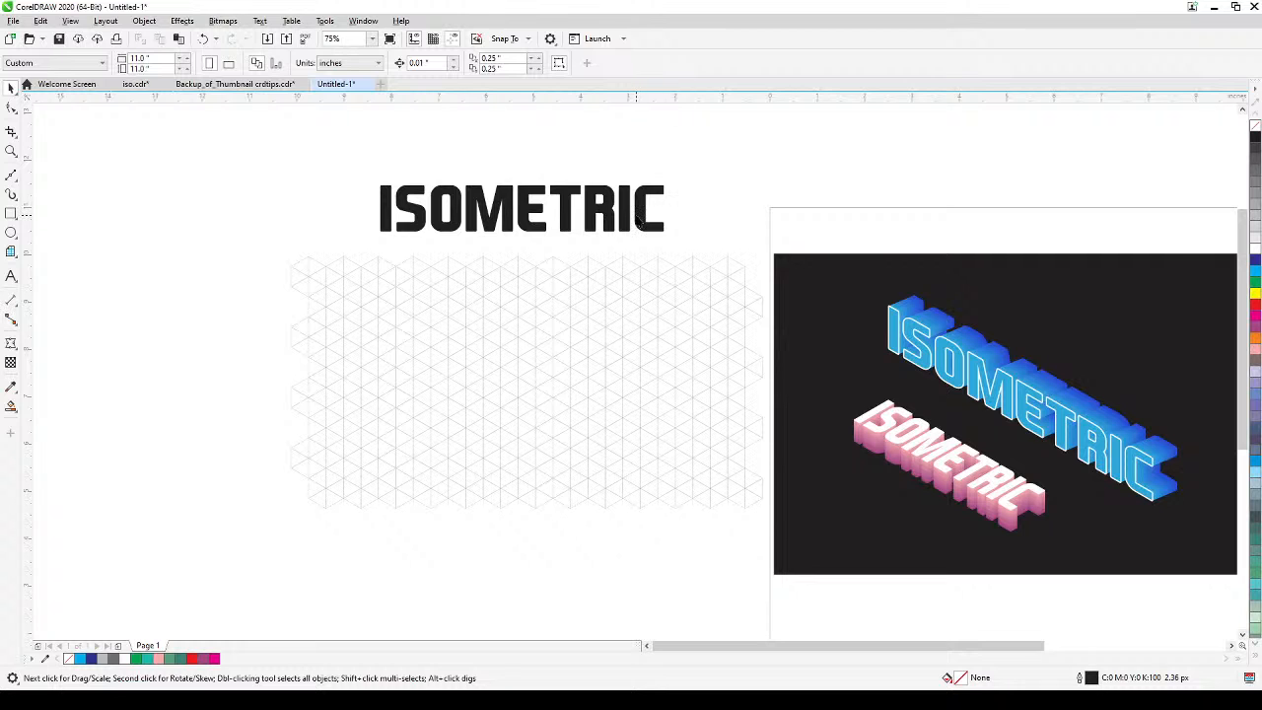
Move the ISOMETRIC text down onto the upper part of the isometric grid.
{"action": "left_click_drag", "start_coordinate": [637, 221], "coordinate": [634, 321]}
{"action": "scroll", "coordinate": [517, 363], "scroll_direction": "up", "scroll_amount": 2}
{"action": "left_click_drag", "start_coordinate": [517, 362], "coordinate": [584, 357]}
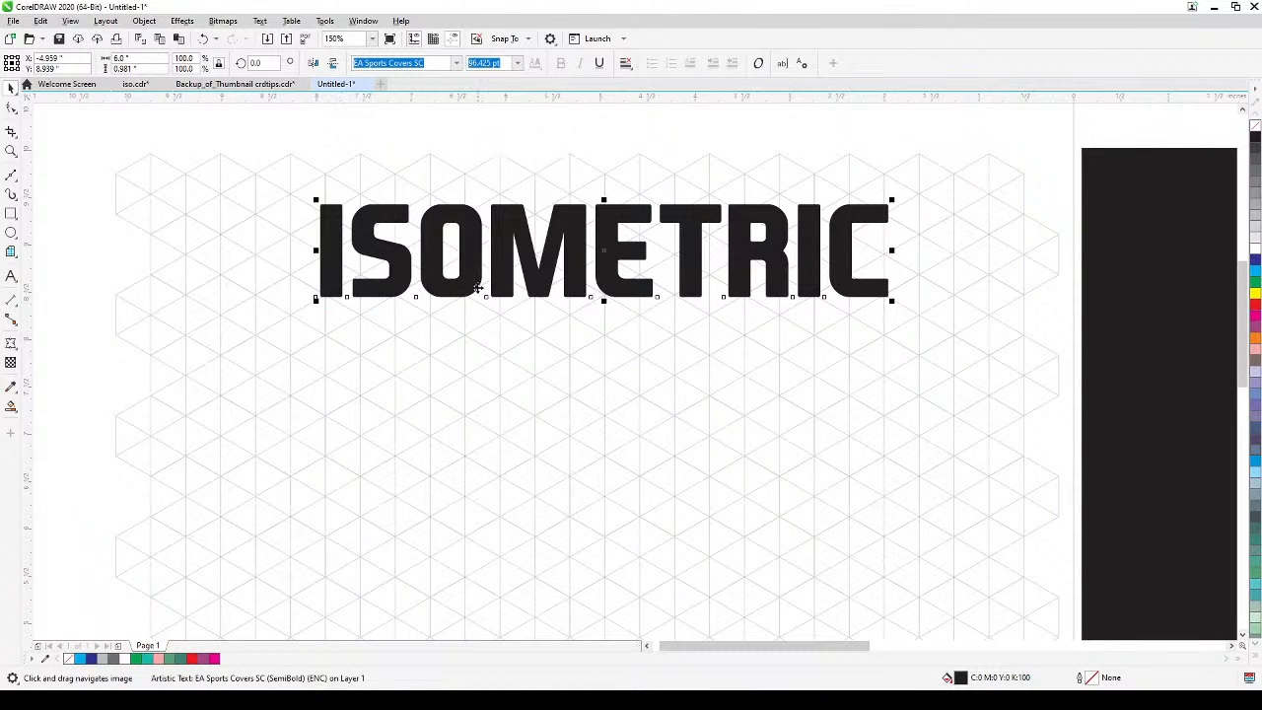
{"action": "mouse_move", "coordinate": [479, 297]}
{"action": "left_mouse_down"}
{"action": "mouse_move", "coordinate": [482, 329]}
{"action": "mouse_move", "coordinate": [476, 319]}
{"action": "left_mouse_up"}
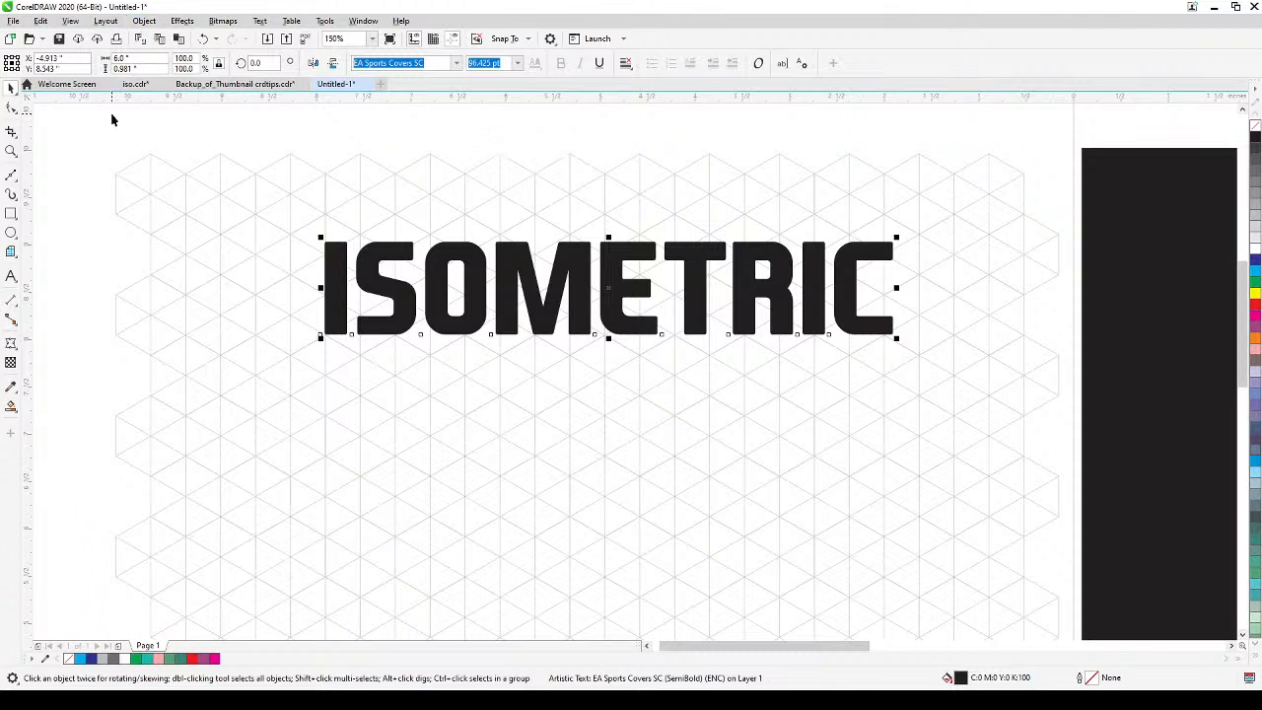
Add perspective to the ISOMETRIC text and pull its lower-left corner out to a nearby grid intersection.
{"action": "left_click", "coordinate": [140, 24]}
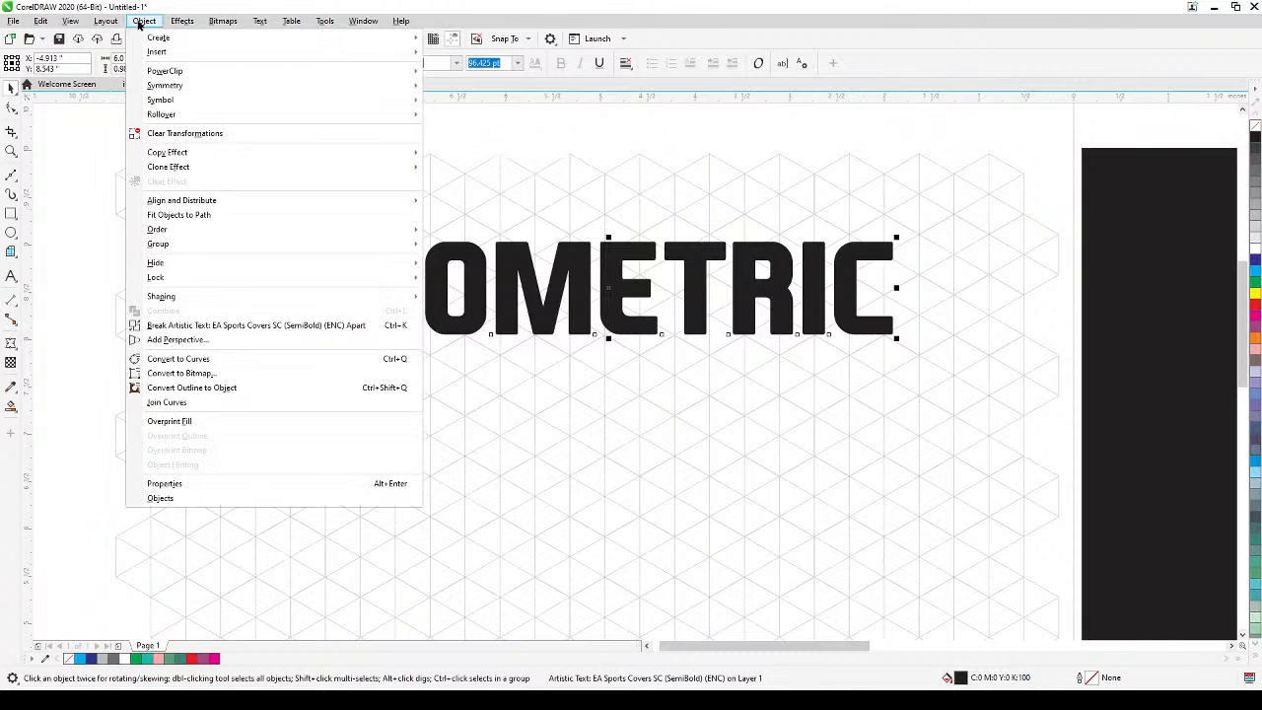
{"action": "left_click", "coordinate": [202, 342]}
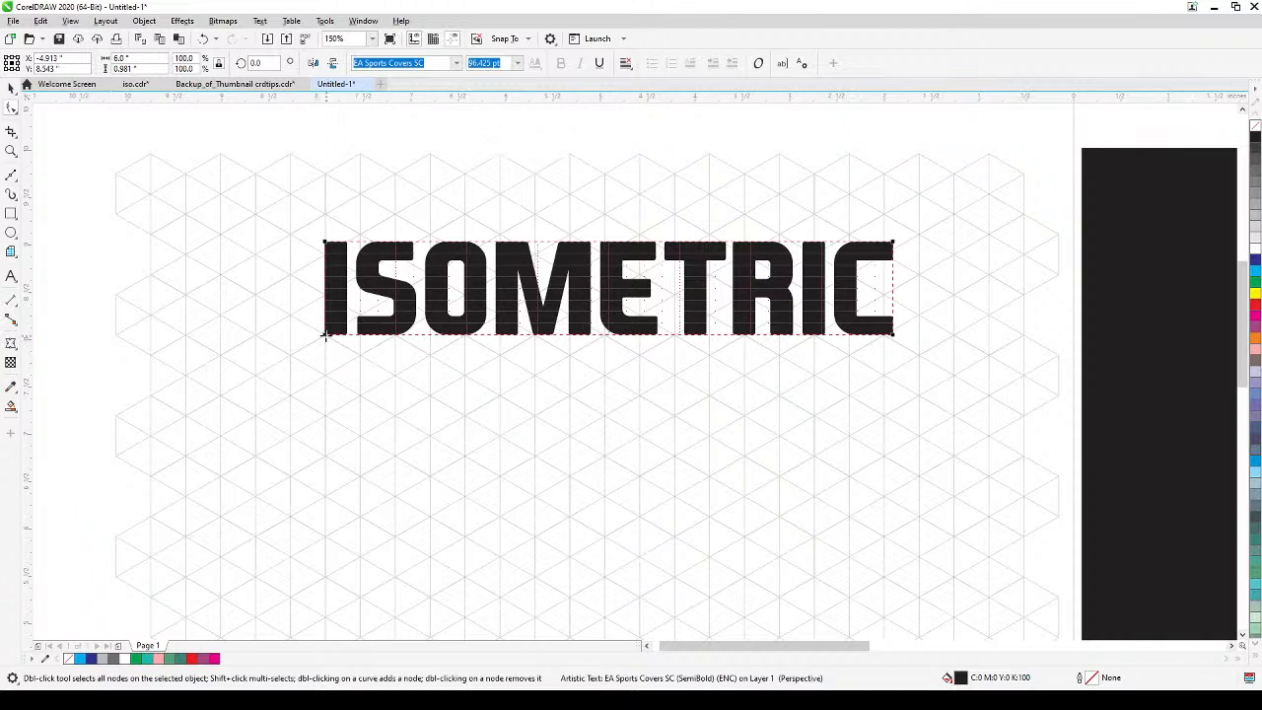
{"action": "left_click_drag", "start_coordinate": [324, 334], "coordinate": [289, 352]}
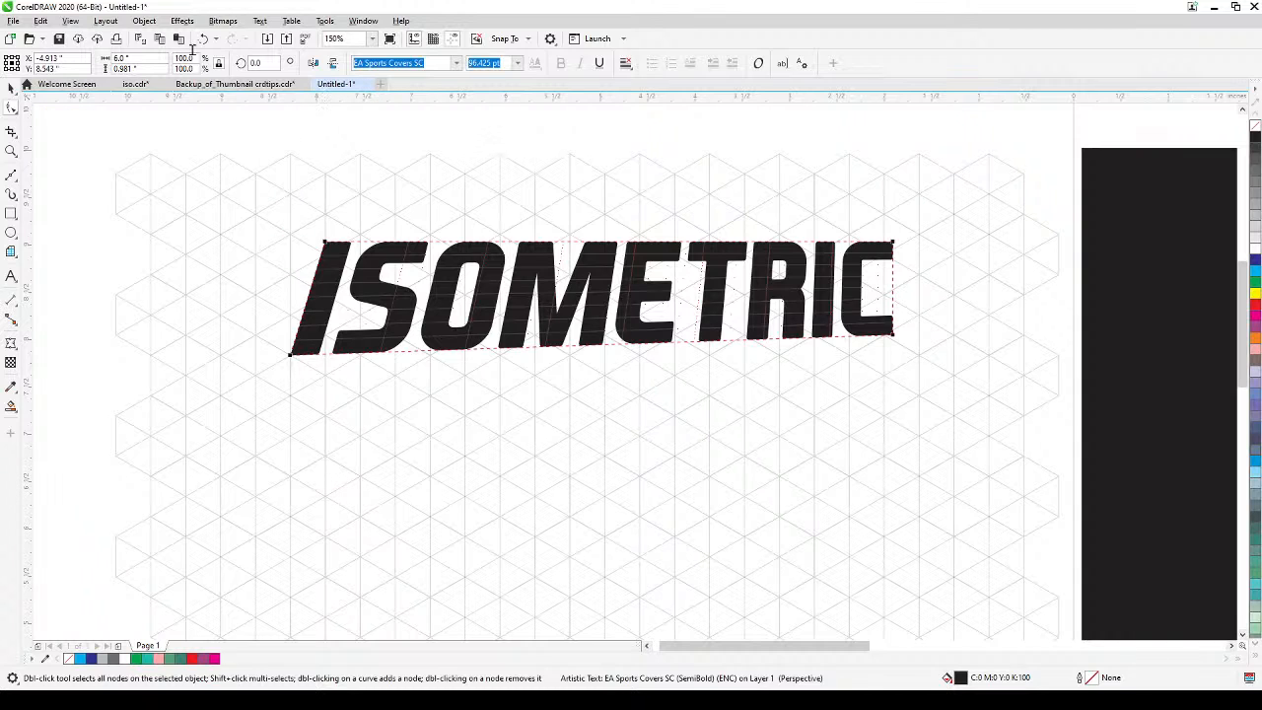
Turn on snapping to objects and check that the option is enabled.
{"action": "left_click", "coordinate": [144, 21]}
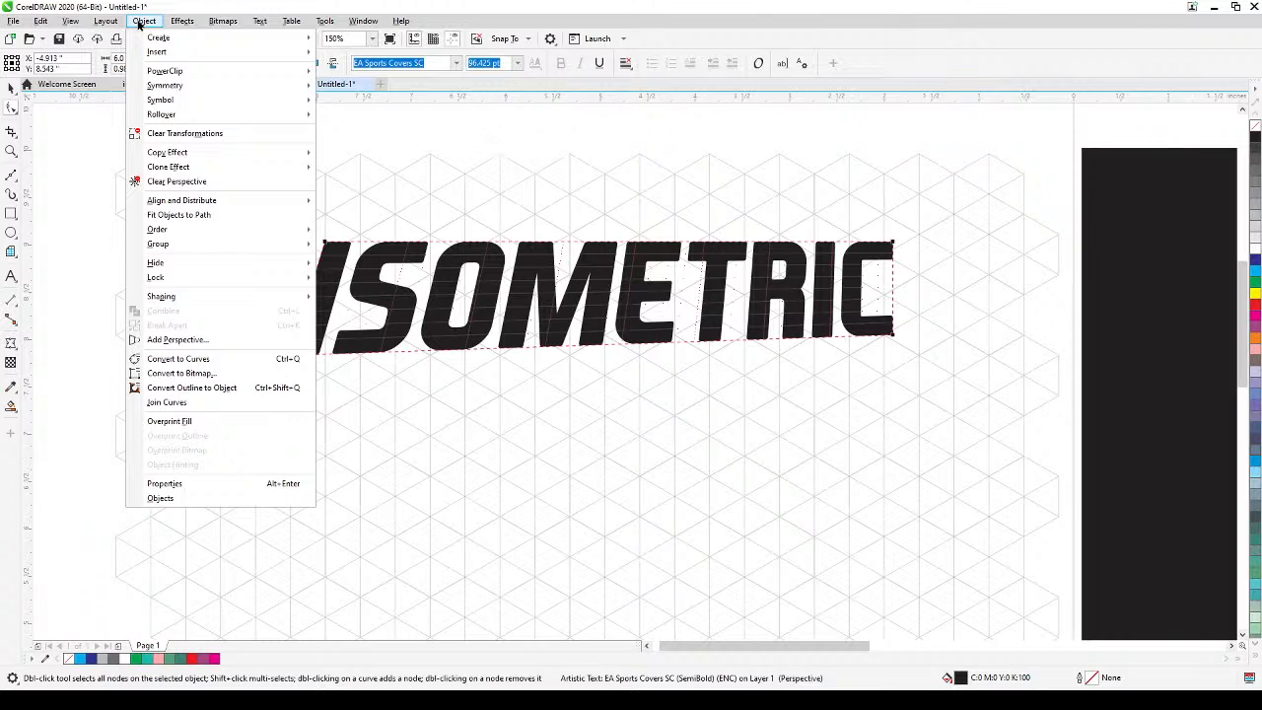
{"action": "mouse_move", "coordinate": [108, 24]}
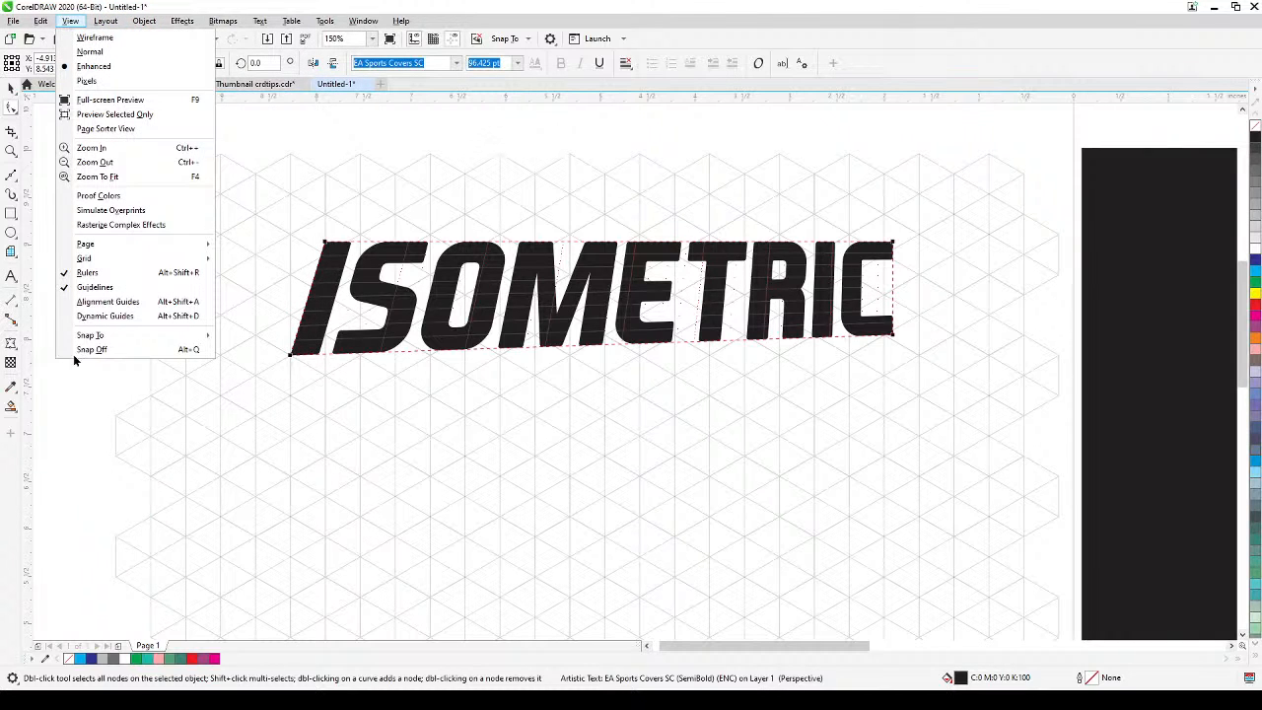
{"action": "mouse_move", "coordinate": [103, 336]}
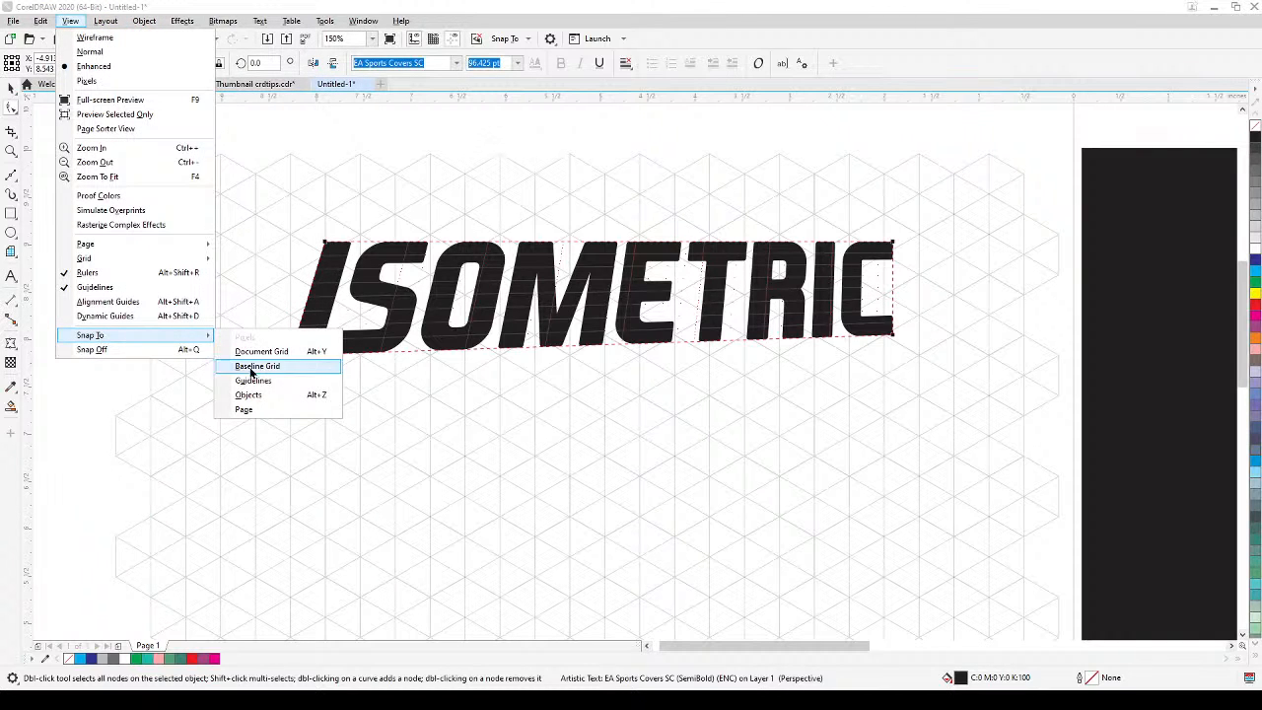
{"action": "left_click", "coordinate": [252, 396]}
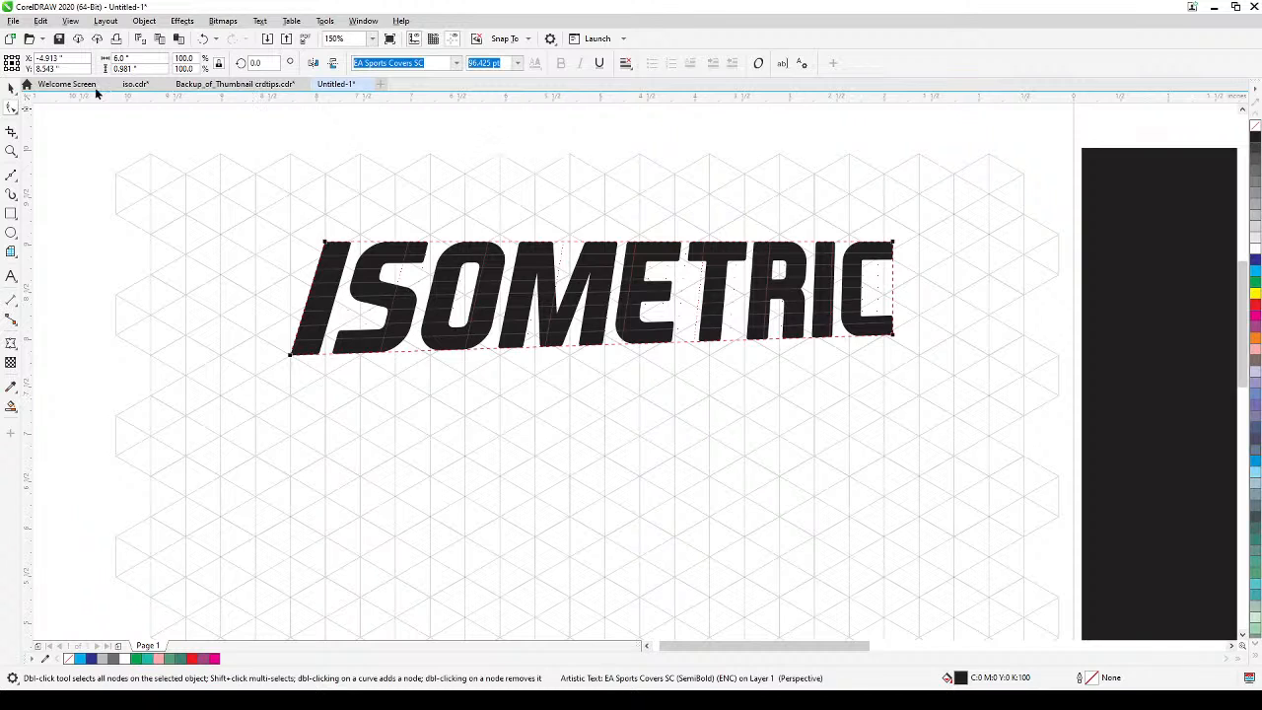
{"action": "left_click", "coordinate": [71, 21]}
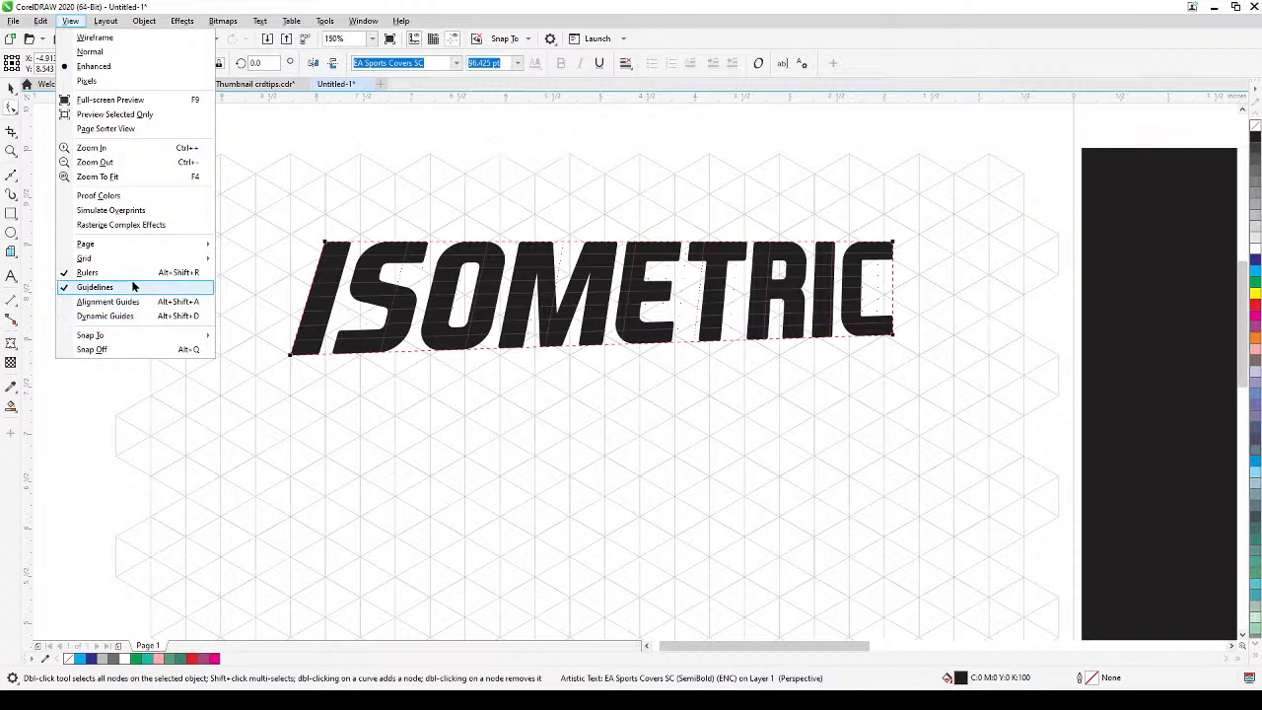
{"action": "mouse_move", "coordinate": [144, 337]}
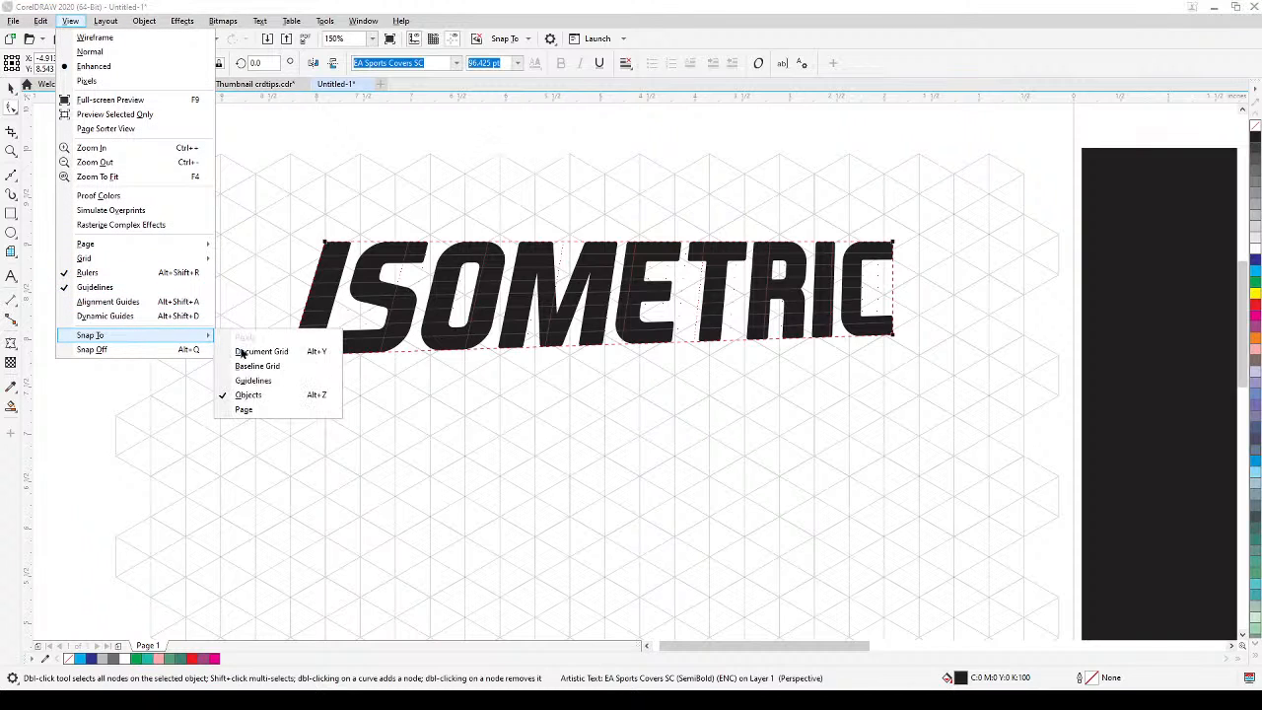
{"action": "left_click", "coordinate": [620, 422]}
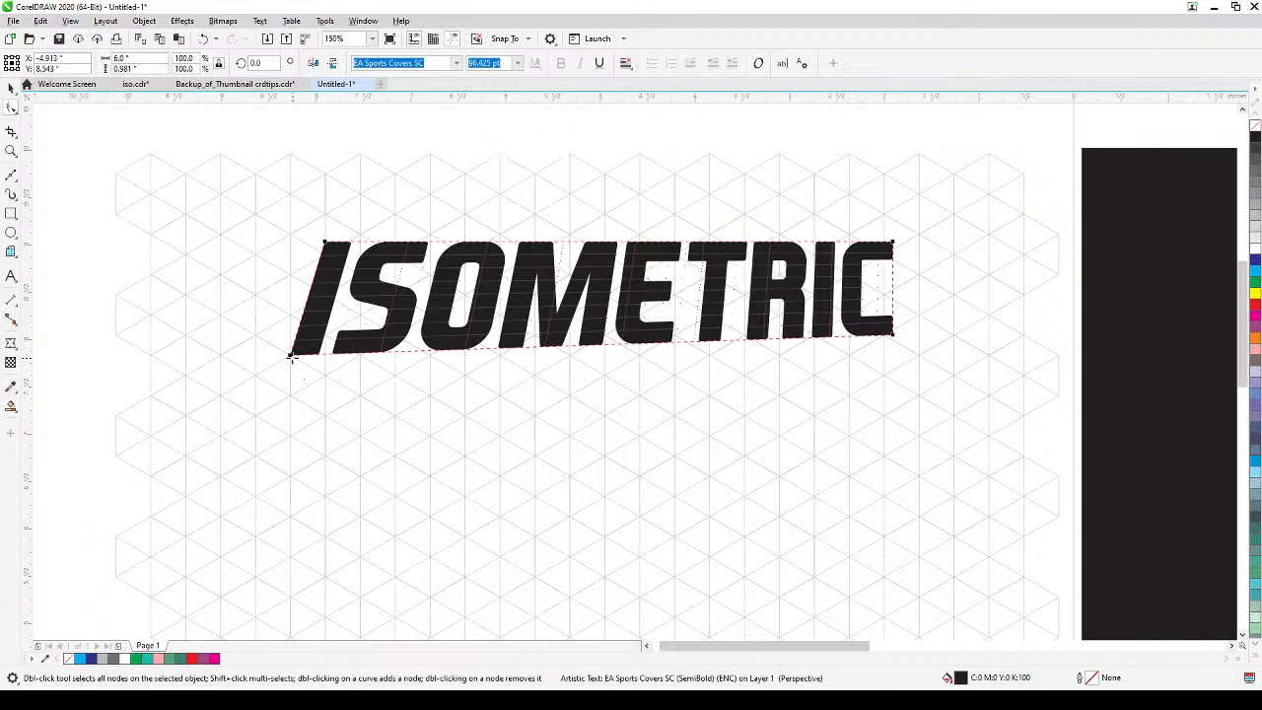
Snap the text's four perspective corners to grid intersections so it lies flat in the isometric plane, descending from the I to the C.
{"action": "left_click_drag", "start_coordinate": [291, 355], "coordinate": [290, 358]}
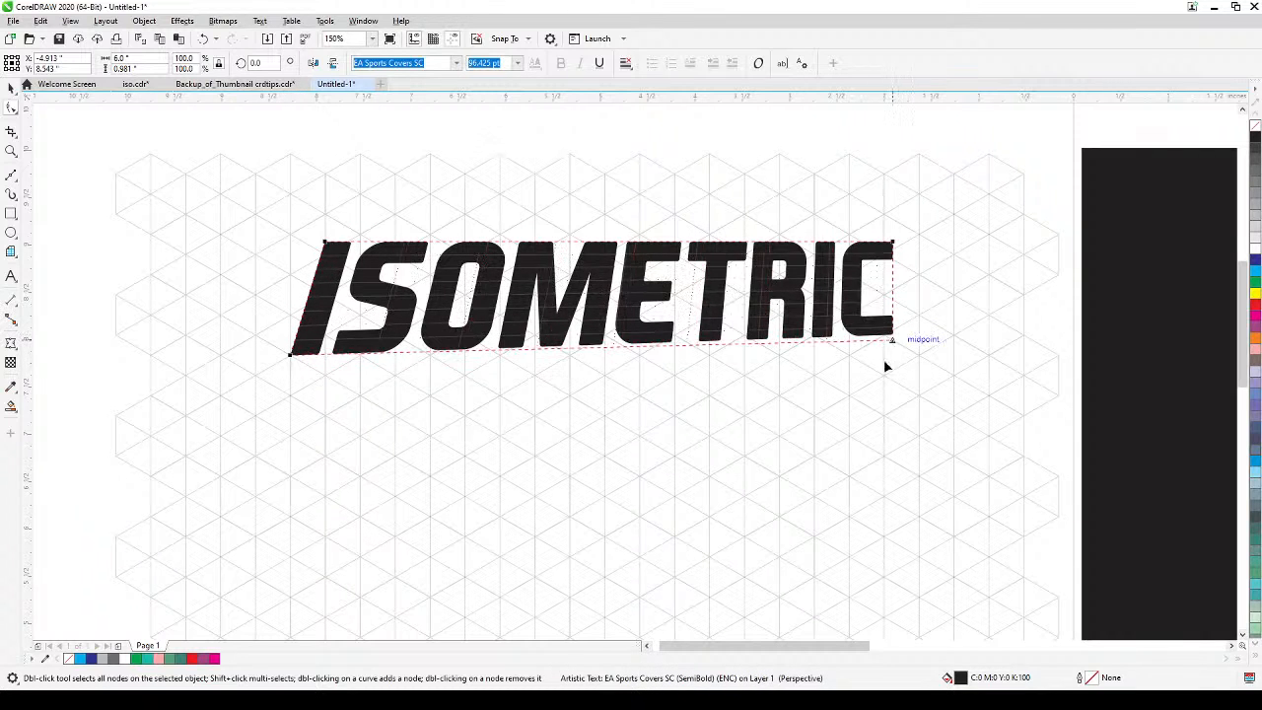
{"action": "mouse_move", "coordinate": [884, 363]}
{"action": "left_mouse_down"}
{"action": "mouse_move", "coordinate": [766, 507]}
{"action": "mouse_move", "coordinate": [738, 591]}
{"action": "mouse_move", "coordinate": [709, 596]}
{"action": "left_mouse_up"}
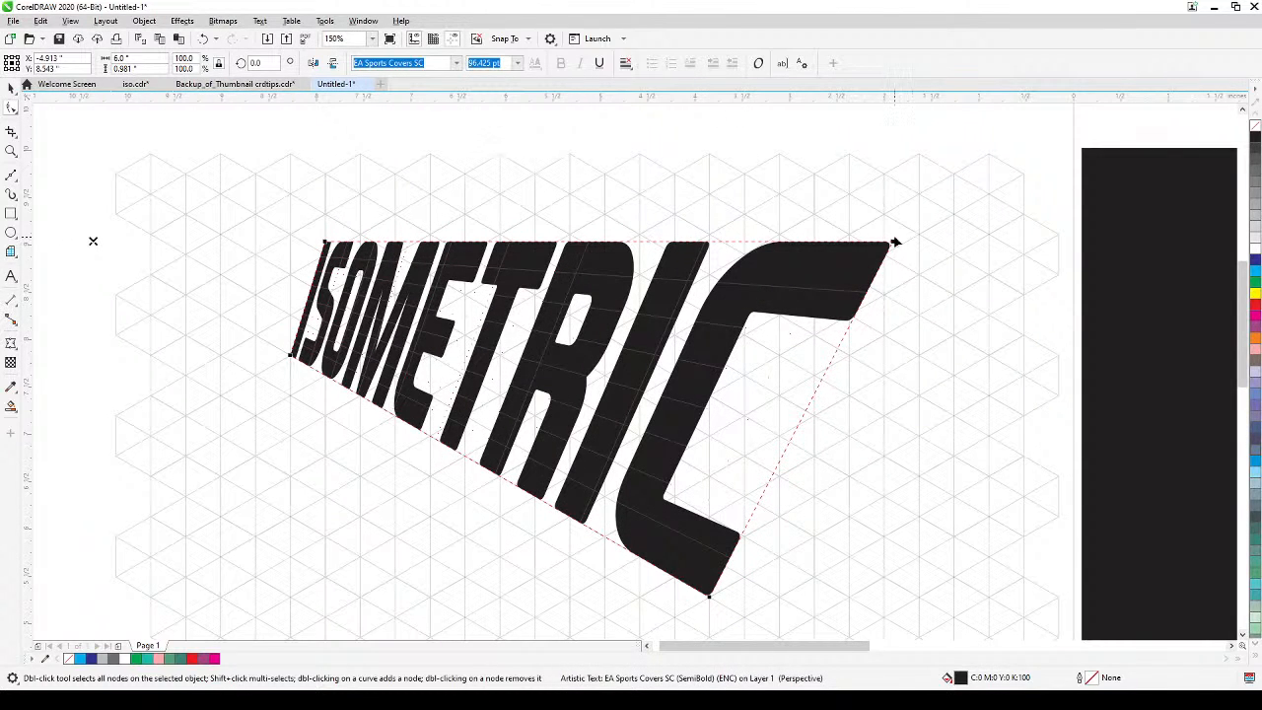
{"action": "left_click_drag", "start_coordinate": [892, 240], "coordinate": [849, 516]}
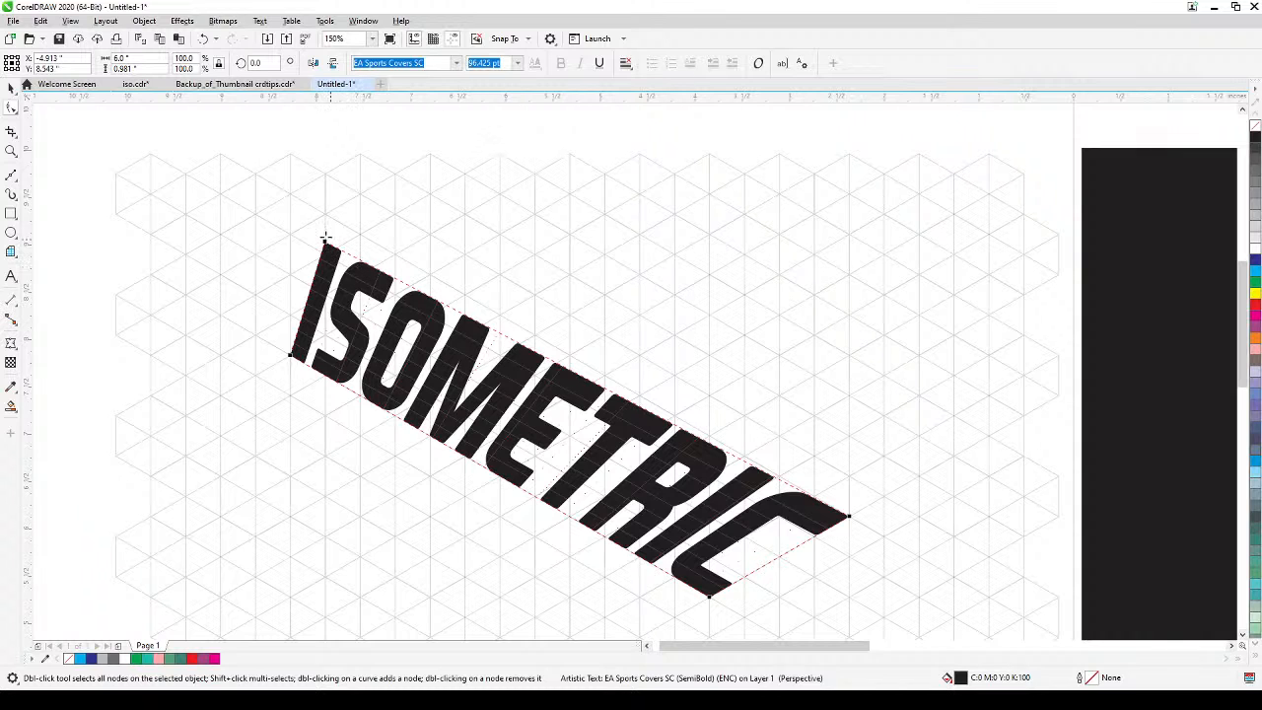
{"action": "left_click_drag", "start_coordinate": [325, 238], "coordinate": [412, 303]}
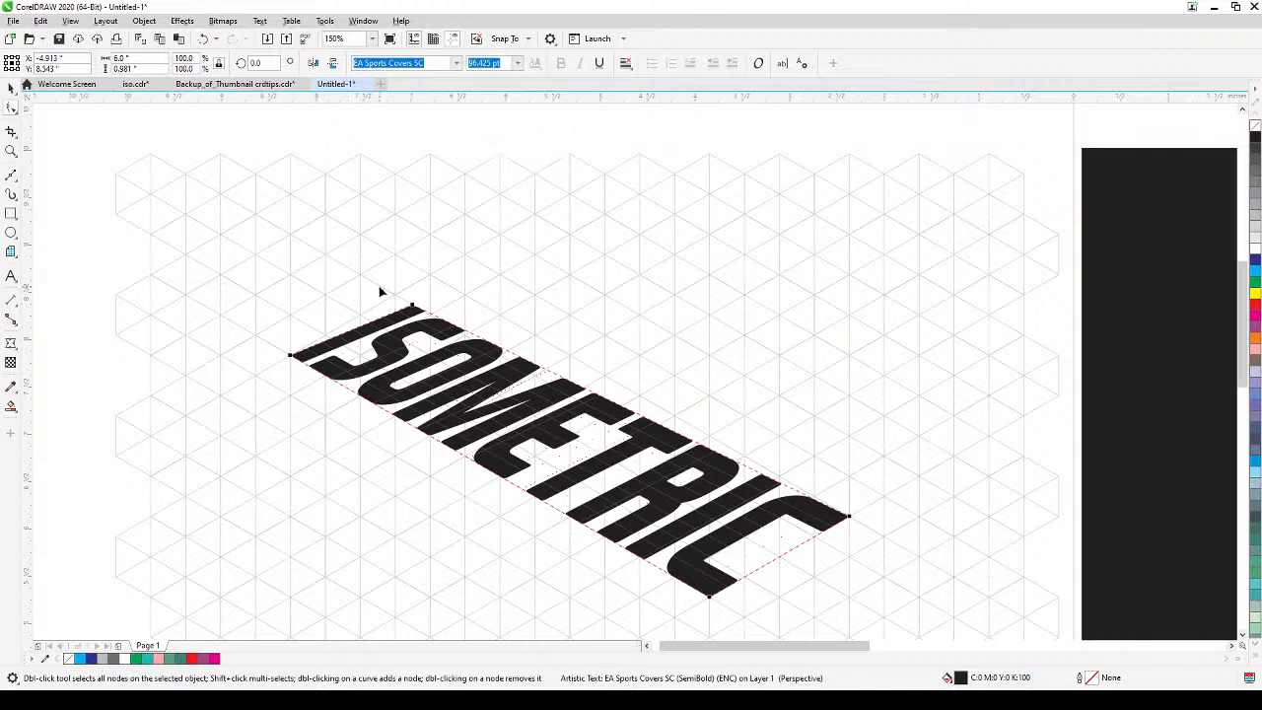
{"action": "left_click_drag", "start_coordinate": [412, 308], "coordinate": [430, 275]}
{"action": "scroll", "coordinate": [602, 384], "scroll_direction": "down", "scroll_amount": 1}
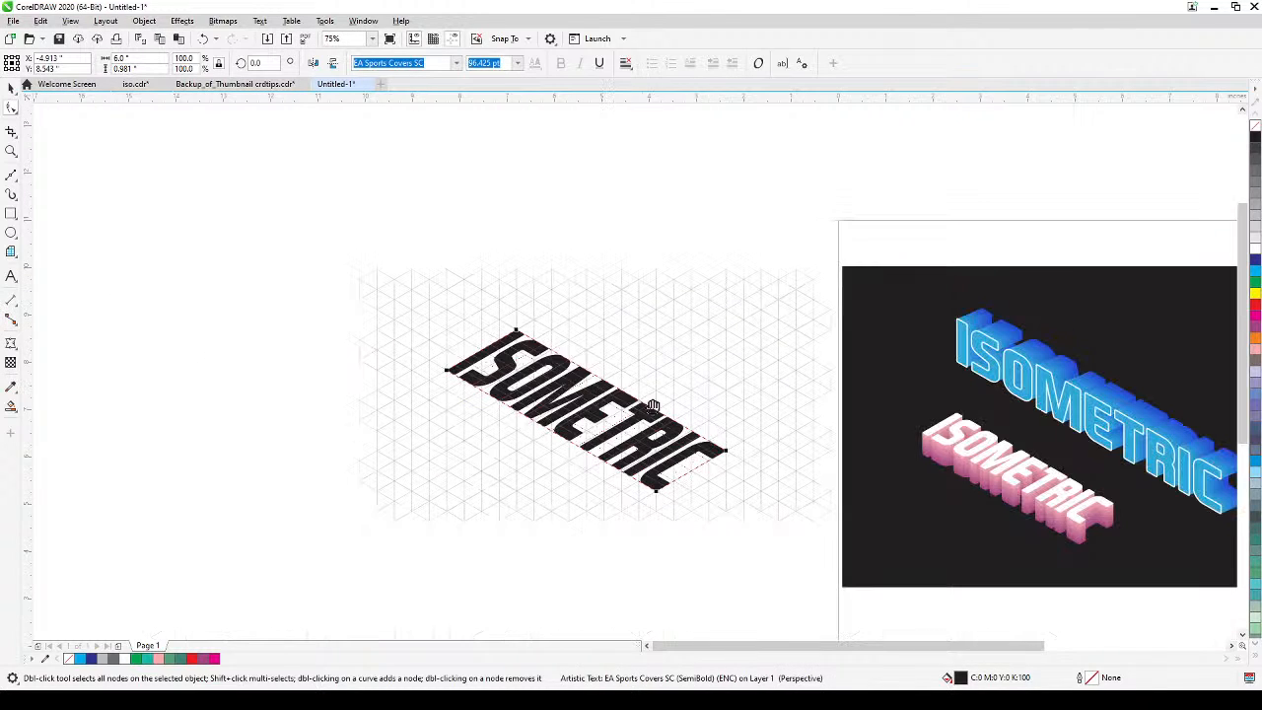
Lengthen the perspective text by snapping both corners at the I end one grid step outward, and deselect it.
{"action": "left_click_drag", "start_coordinate": [646, 405], "coordinate": [795, 424]}
{"action": "scroll", "coordinate": [643, 377], "scroll_direction": "up", "scroll_amount": 1}
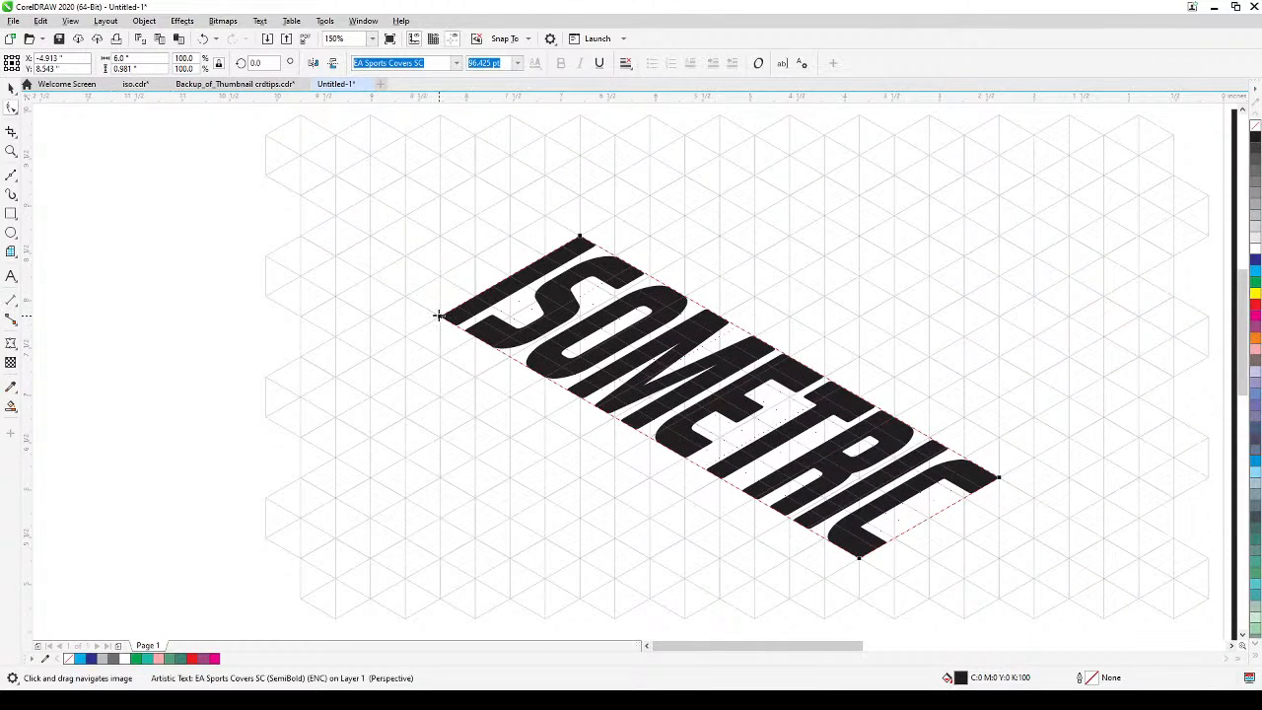
{"action": "left_click_drag", "start_coordinate": [437, 315], "coordinate": [404, 296]}
{"action": "left_click_drag", "start_coordinate": [580, 237], "coordinate": [544, 215]}
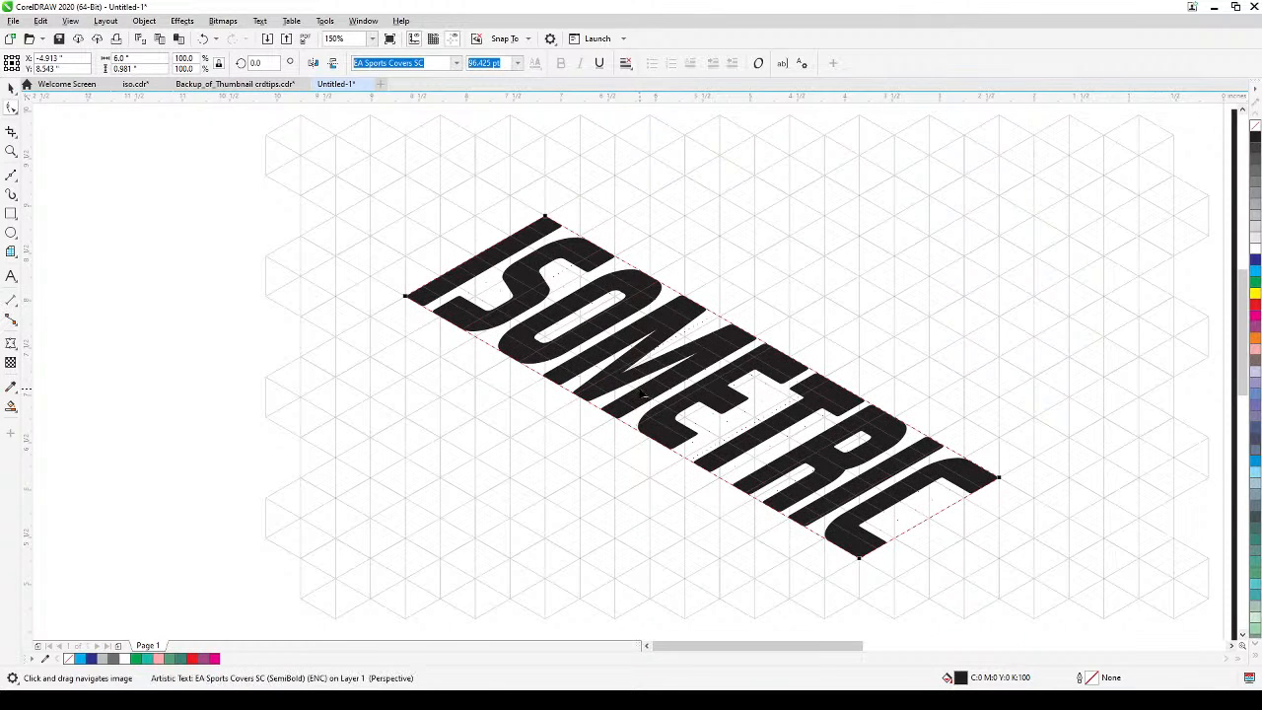
{"action": "scroll", "coordinate": [623, 387], "scroll_direction": "down", "scroll_amount": 2}
{"action": "left_click_drag", "start_coordinate": [624, 387], "coordinate": [600, 378]}
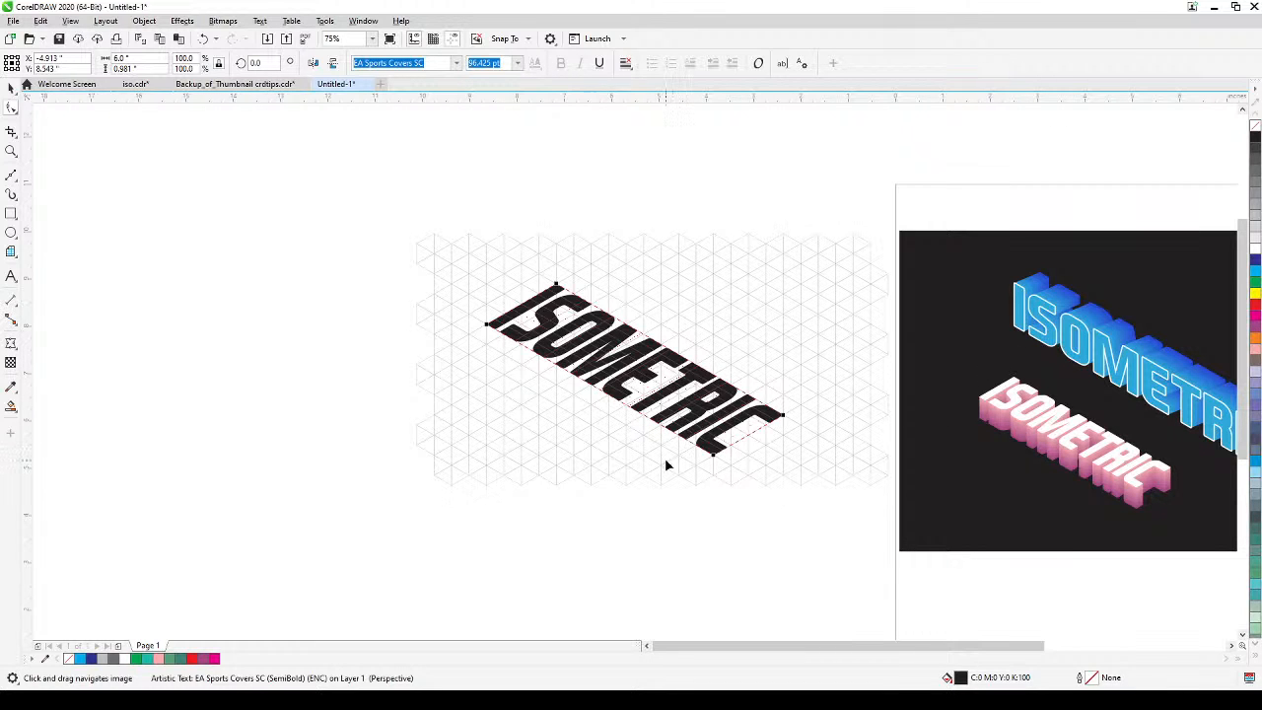
{"action": "scroll", "coordinate": [548, 349], "scroll_direction": "up", "scroll_amount": 1}
{"action": "left_click_drag", "start_coordinate": [605, 394], "coordinate": [563, 395]}
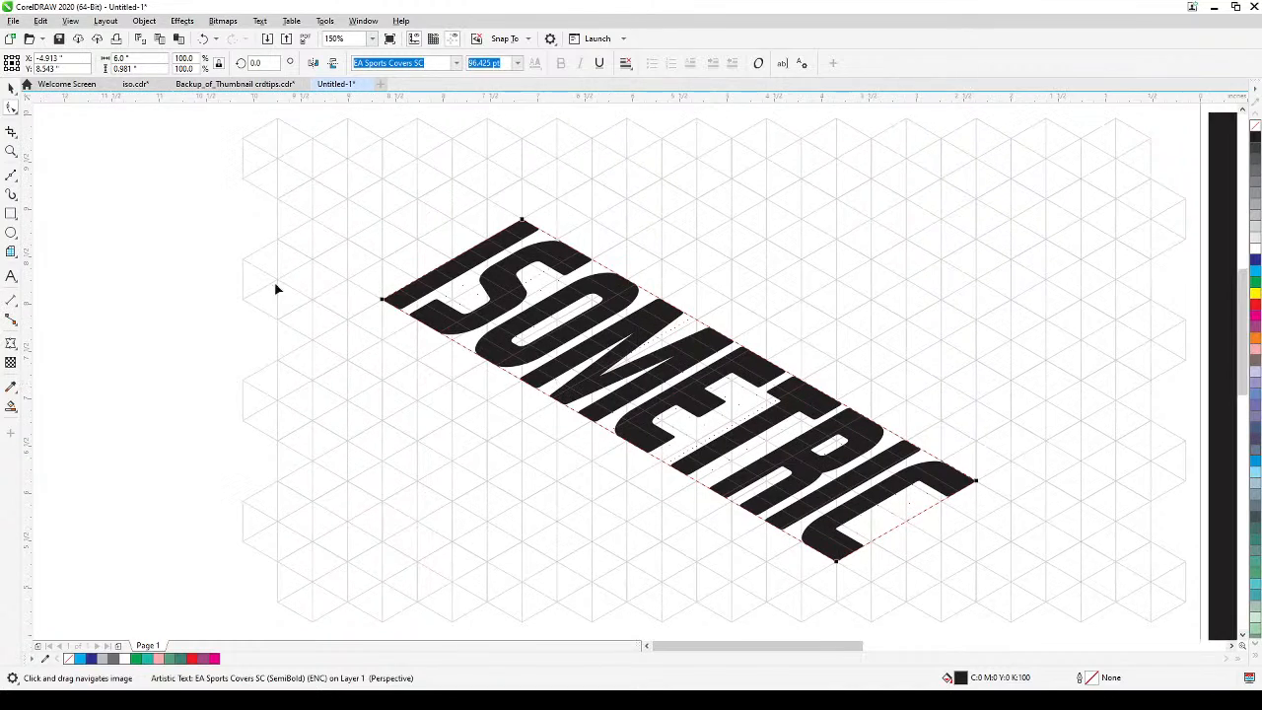
{"action": "left_click", "coordinate": [11, 88]}
{"action": "left_click", "coordinate": [458, 398]}
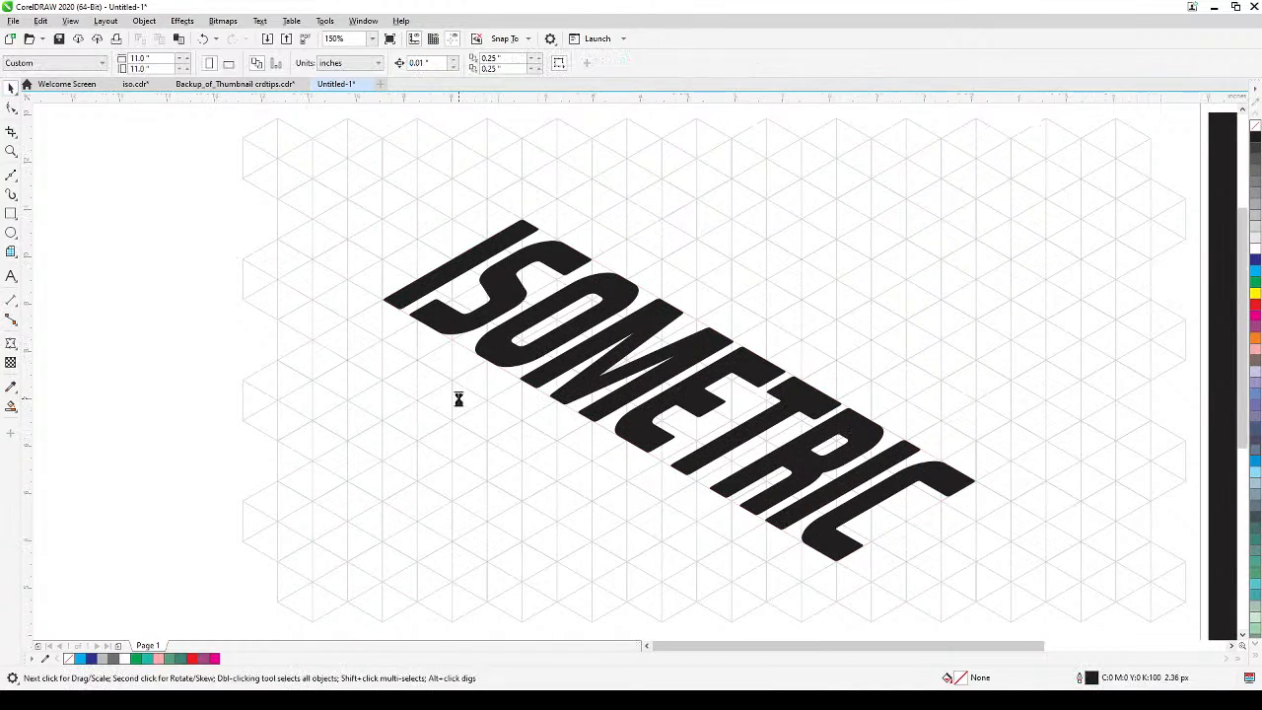
Fill the isometric text with the light pink C:0 M:40 Y:20 K:0 to suit the pink example.
{"action": "scroll", "coordinate": [458, 398], "scroll_direction": "down", "scroll_amount": 1}
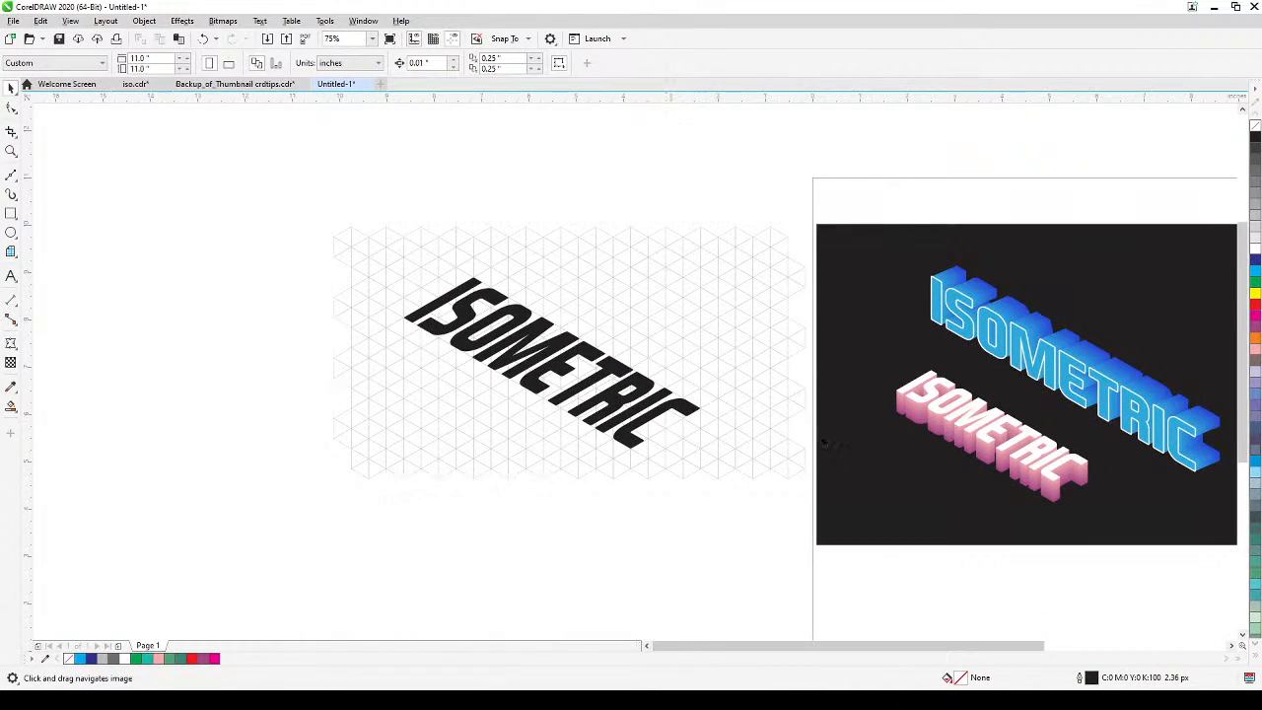
{"action": "scroll", "coordinate": [823, 443], "scroll_direction": "up", "scroll_amount": 1}
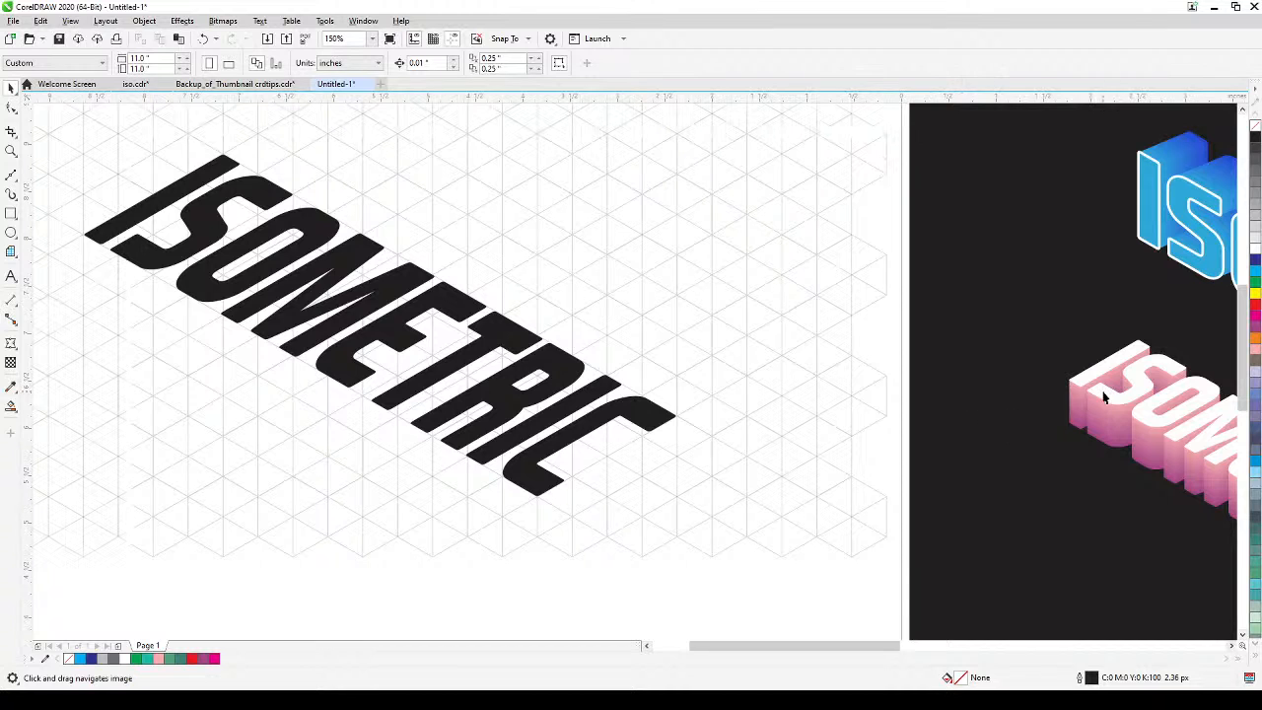
{"action": "left_click", "coordinate": [575, 428]}
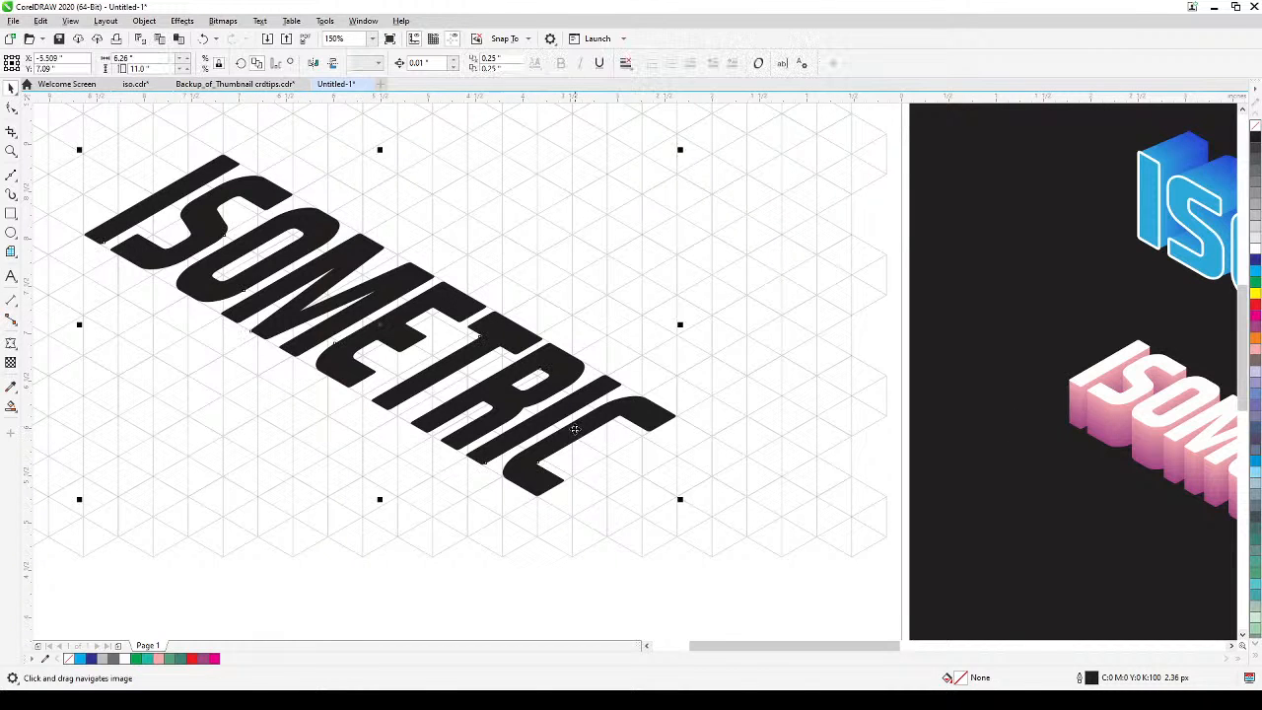
{"action": "left_click_drag", "start_coordinate": [569, 454], "coordinate": [633, 439]}
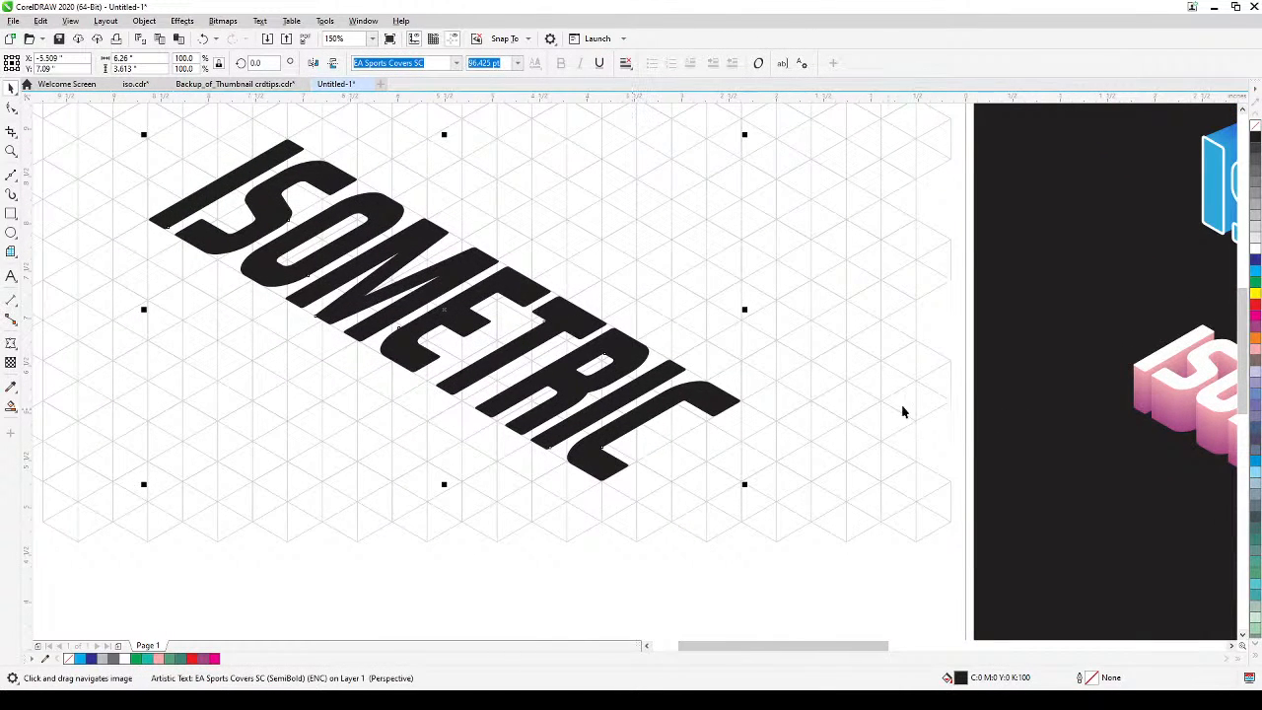
{"action": "left_click", "coordinate": [1254, 350]}
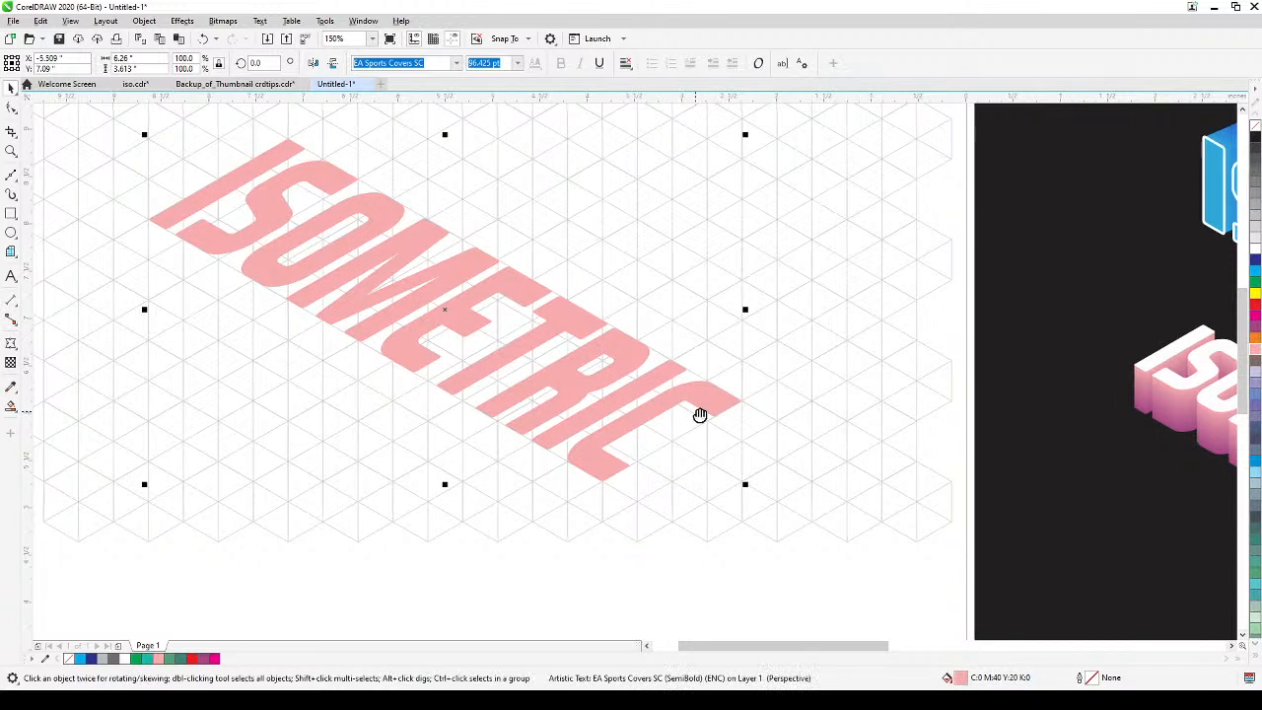
Duplicate the pink text in place and move the copy straight down about 0.88 inches.
{"action": "left_click_drag", "start_coordinate": [698, 414], "coordinate": [760, 384]}
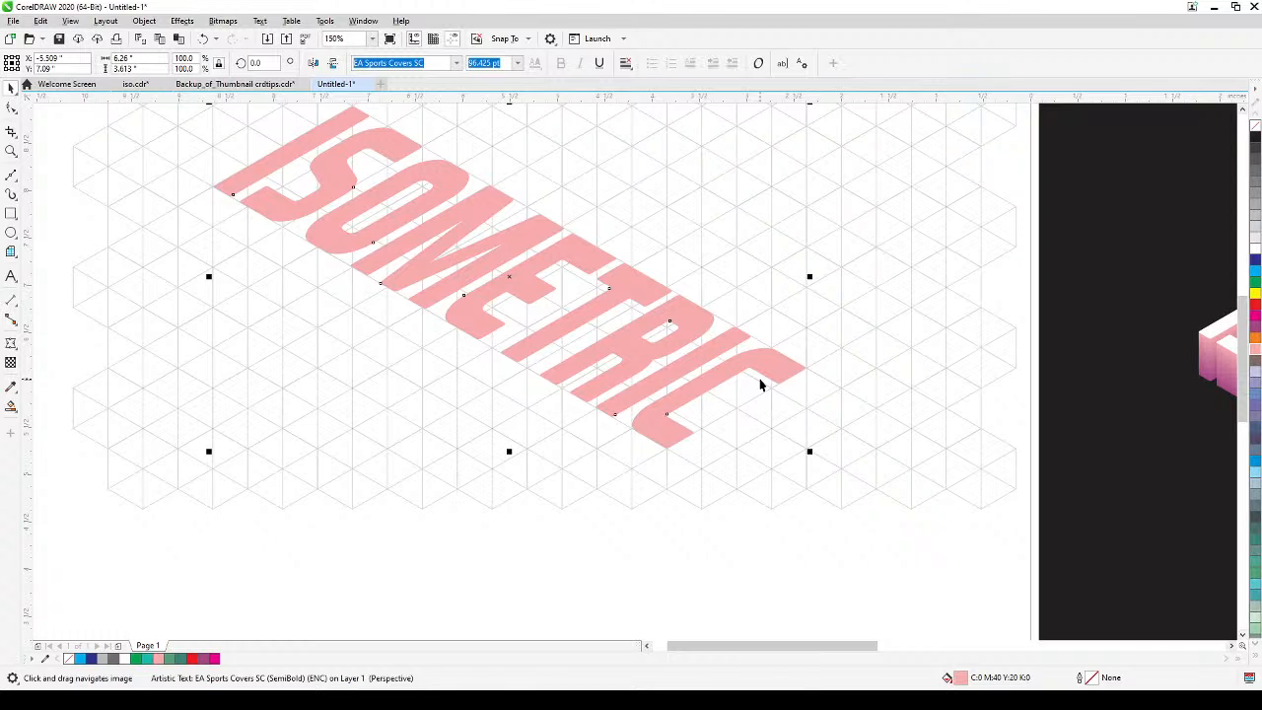
{"action": "key", "text": "KP_Add"}
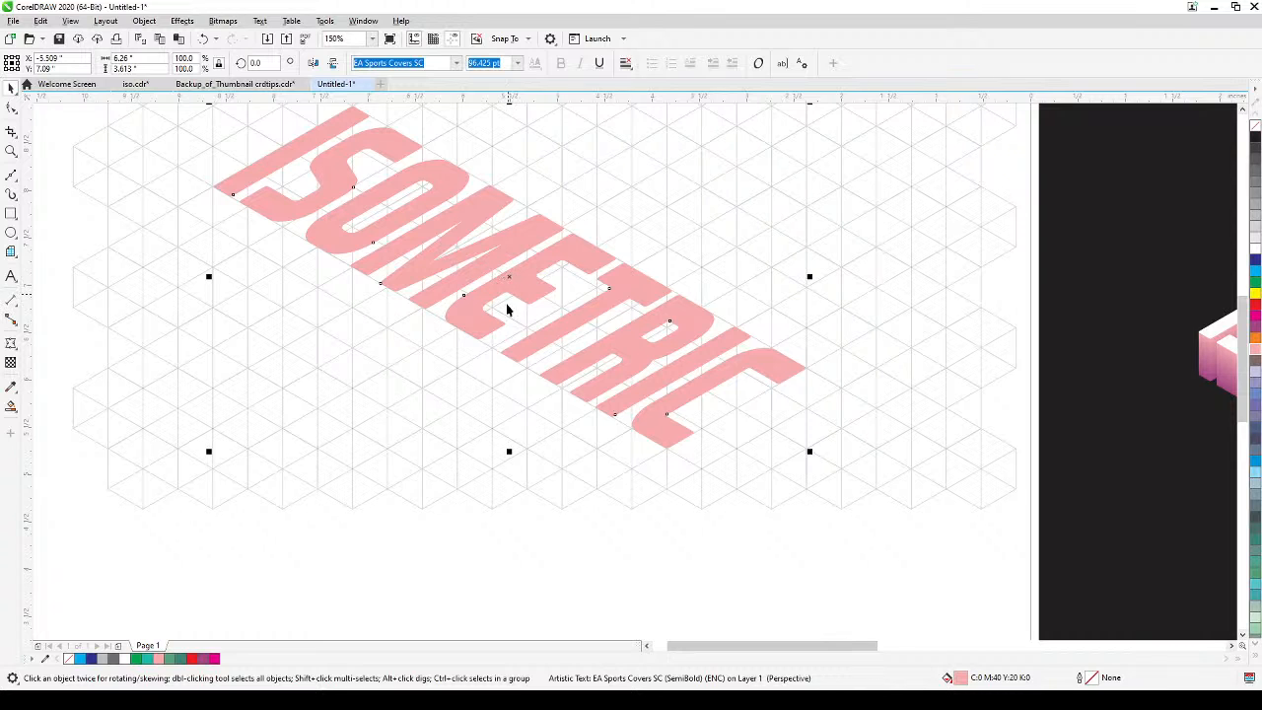
{"action": "left_click_drag", "start_coordinate": [509, 277], "coordinate": [482, 363]}
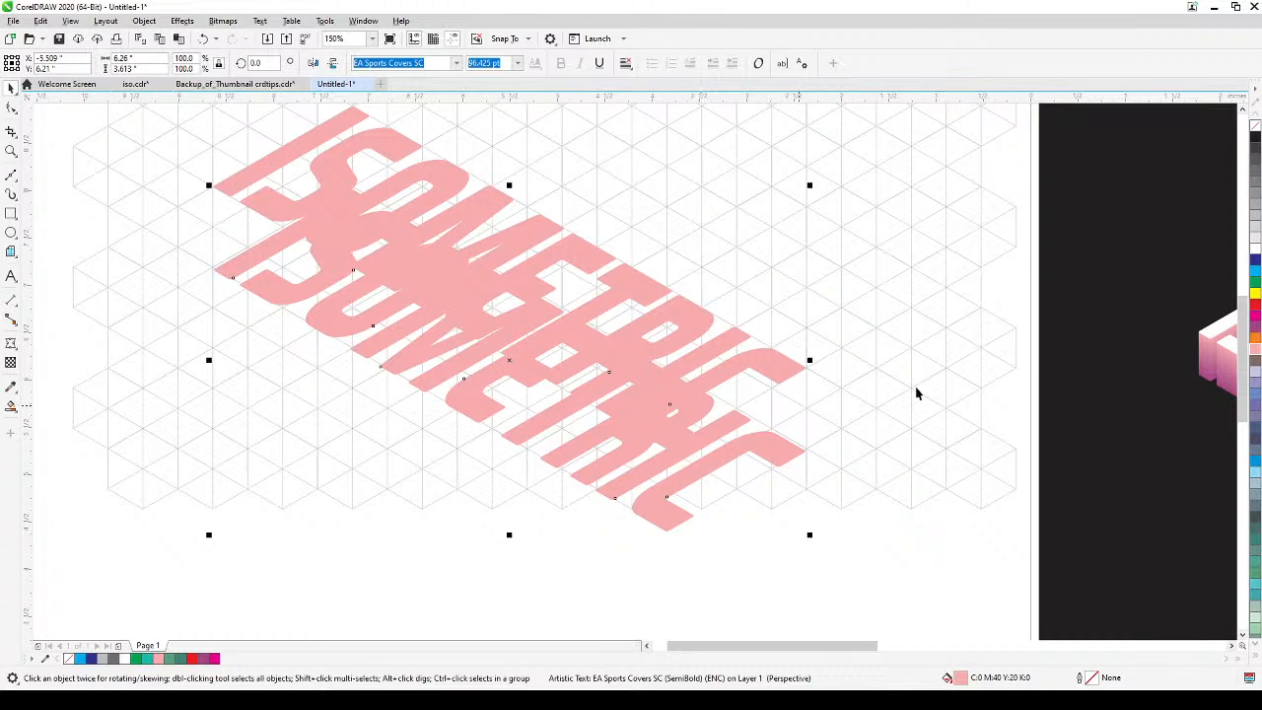
Fill the lower copy with purple C:20 M:80 Y:0 K:20, send it to the back of the layer, and deselect it.
{"action": "left_click", "coordinate": [1255, 332]}
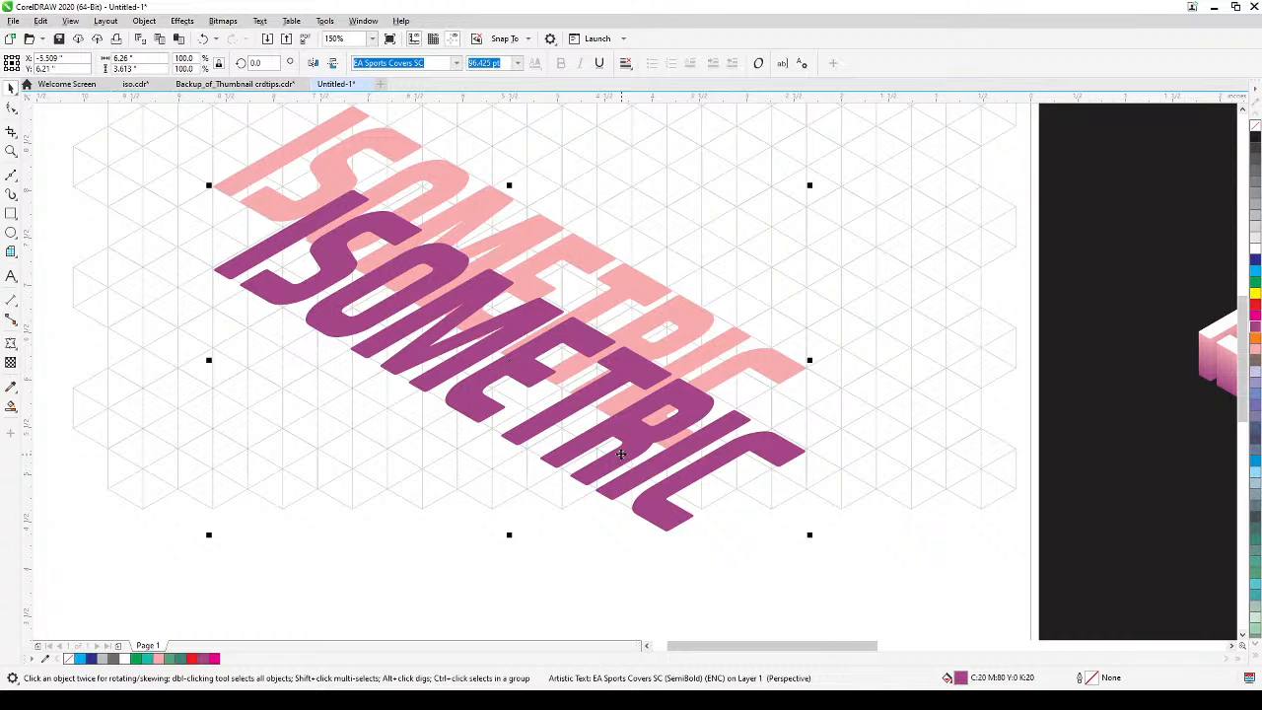
{"action": "key", "text": "shift+Next"}
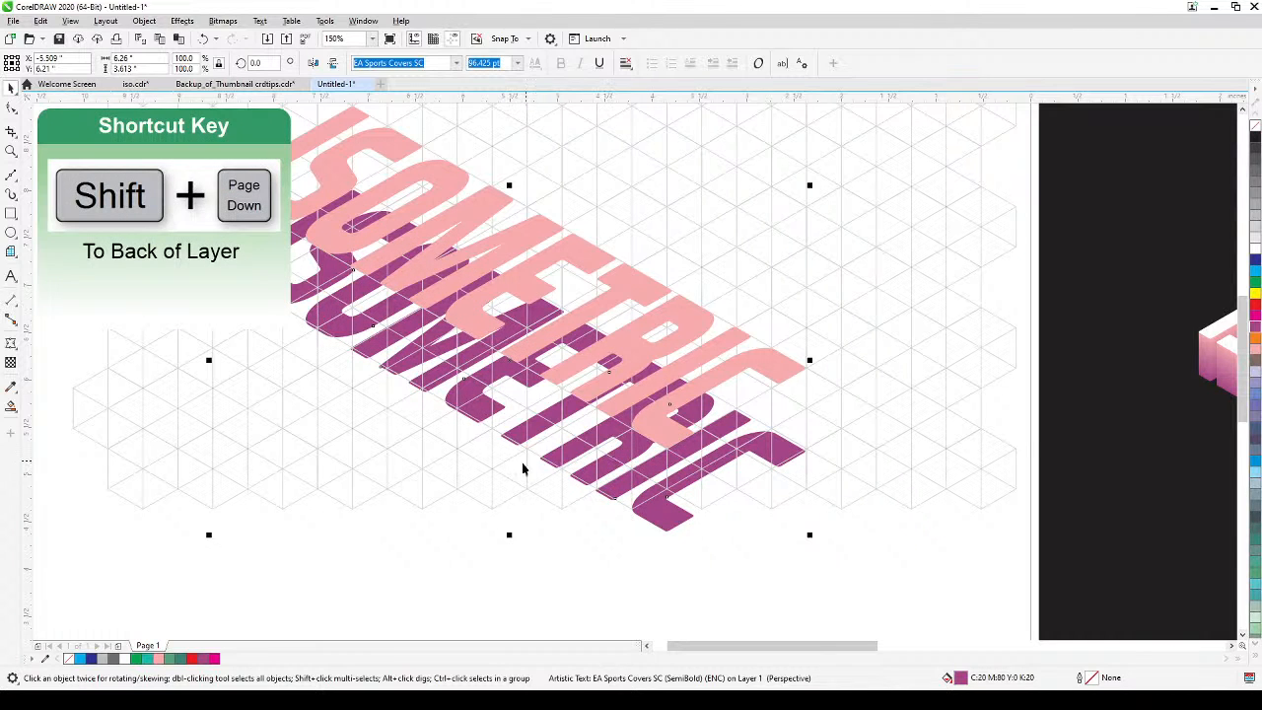
{"action": "scroll", "coordinate": [464, 537], "scroll_direction": "down", "scroll_amount": 1}
{"action": "left_click_drag", "start_coordinate": [464, 537], "coordinate": [527, 541]}
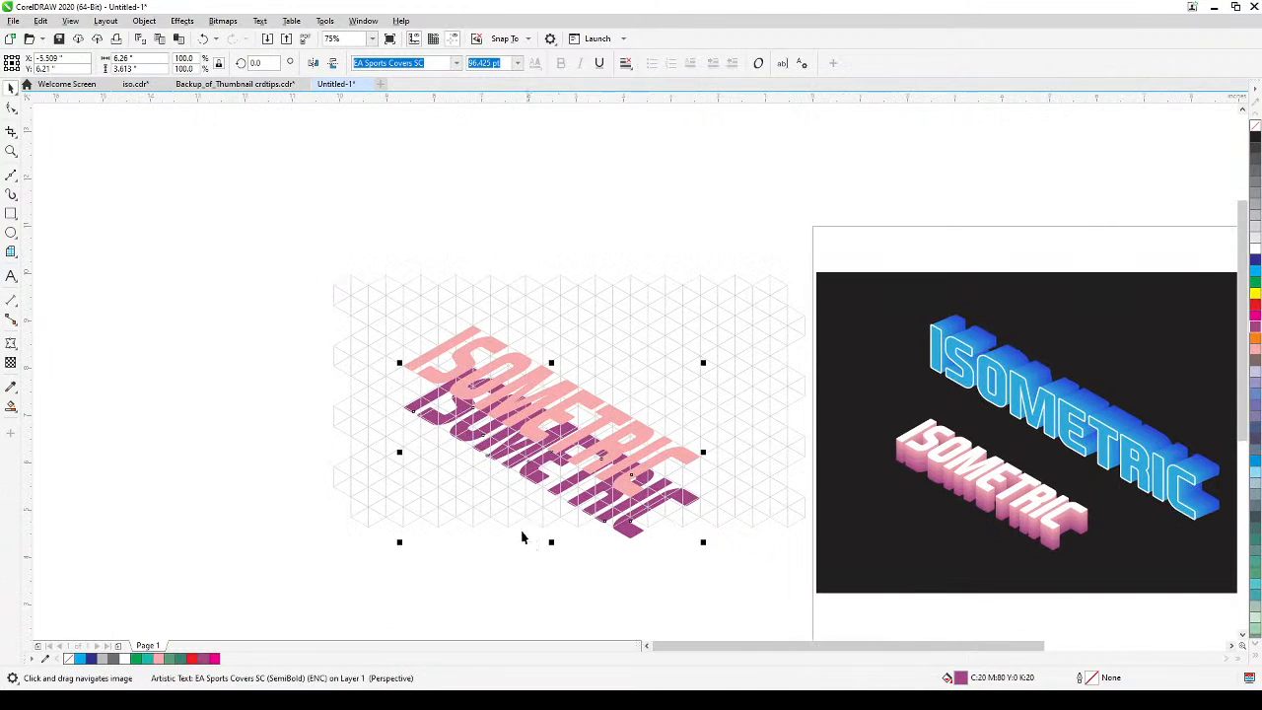
{"action": "scroll", "coordinate": [452, 457], "scroll_direction": "up", "scroll_amount": 1}
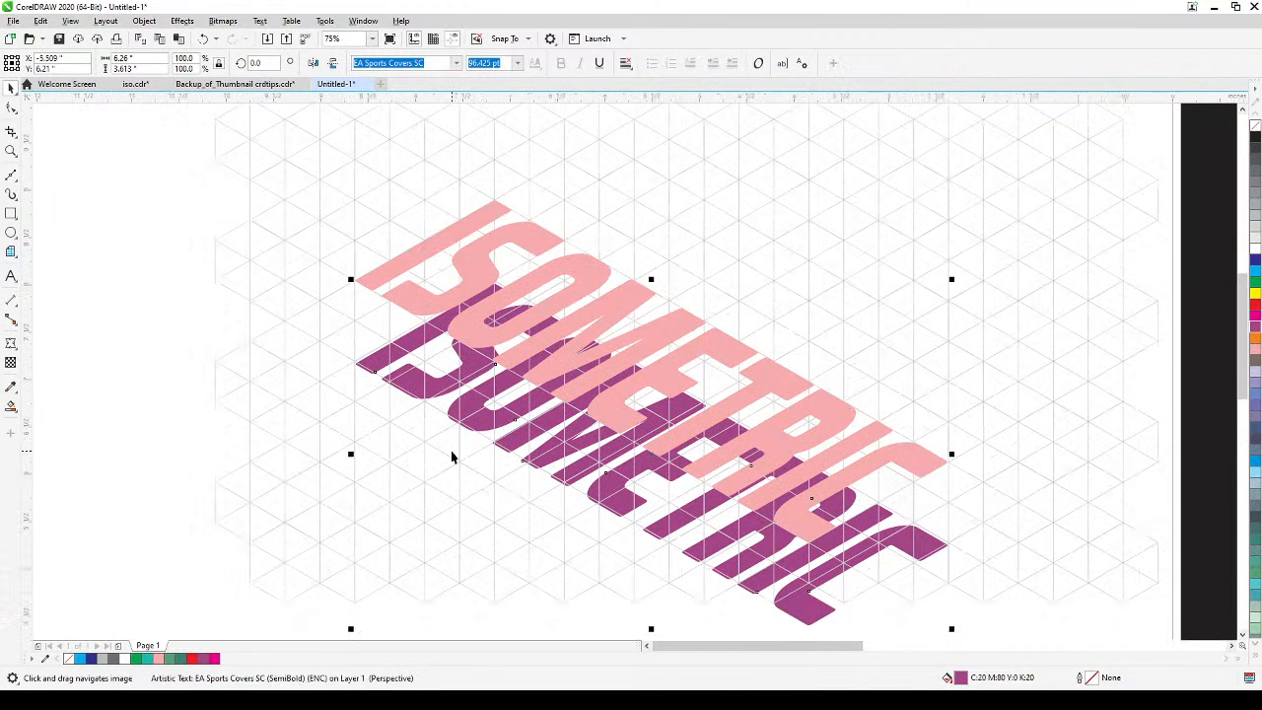
{"action": "left_click", "coordinate": [307, 454]}
{"action": "scroll", "coordinate": [311, 464], "scroll_direction": "down", "scroll_amount": 1}
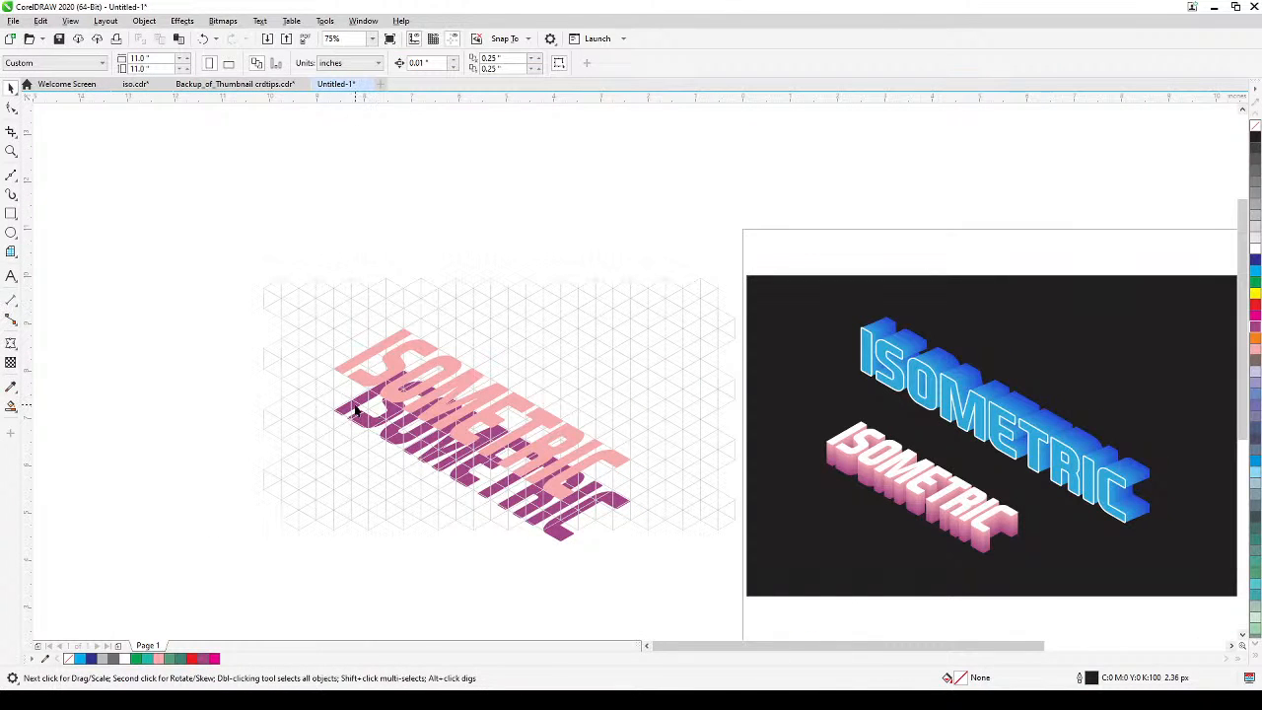
Undo deselecting the purple text copy and sending it to the back of the layer.
{"action": "scroll", "coordinate": [385, 456], "scroll_direction": "up", "scroll_amount": 1}
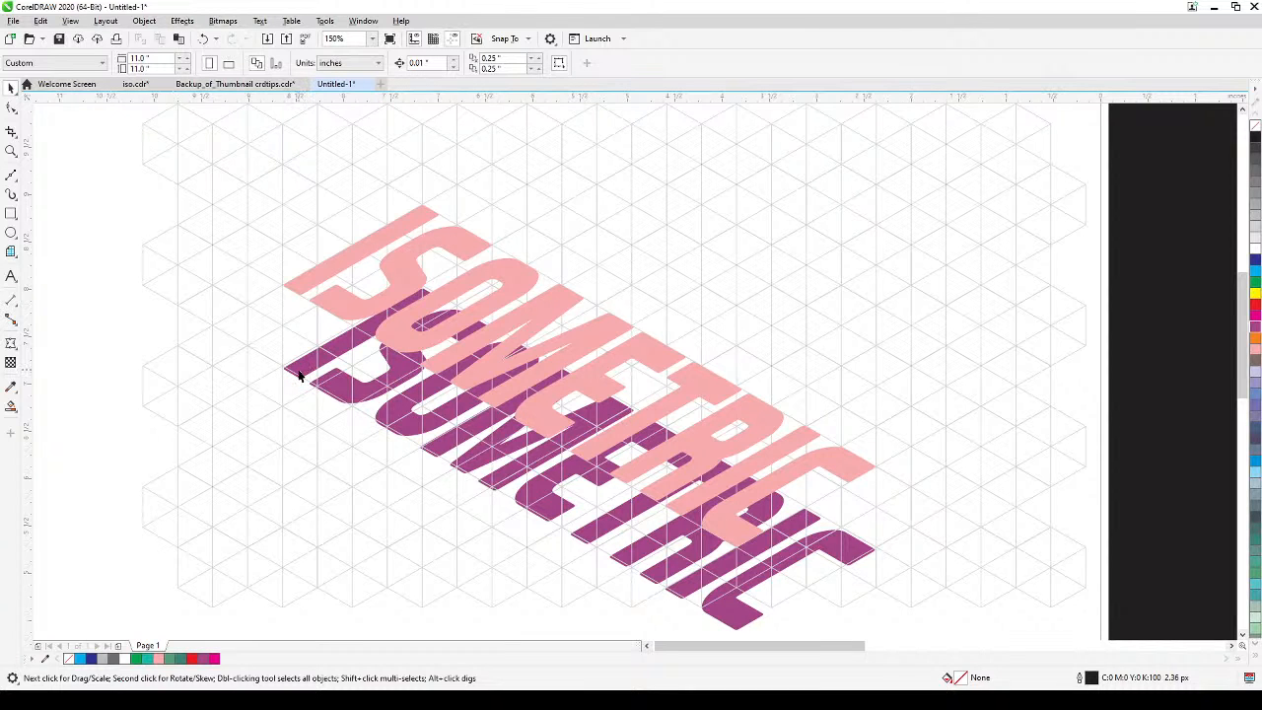
{"action": "scroll", "coordinate": [175, 363], "scroll_direction": "down", "scroll_amount": 1}
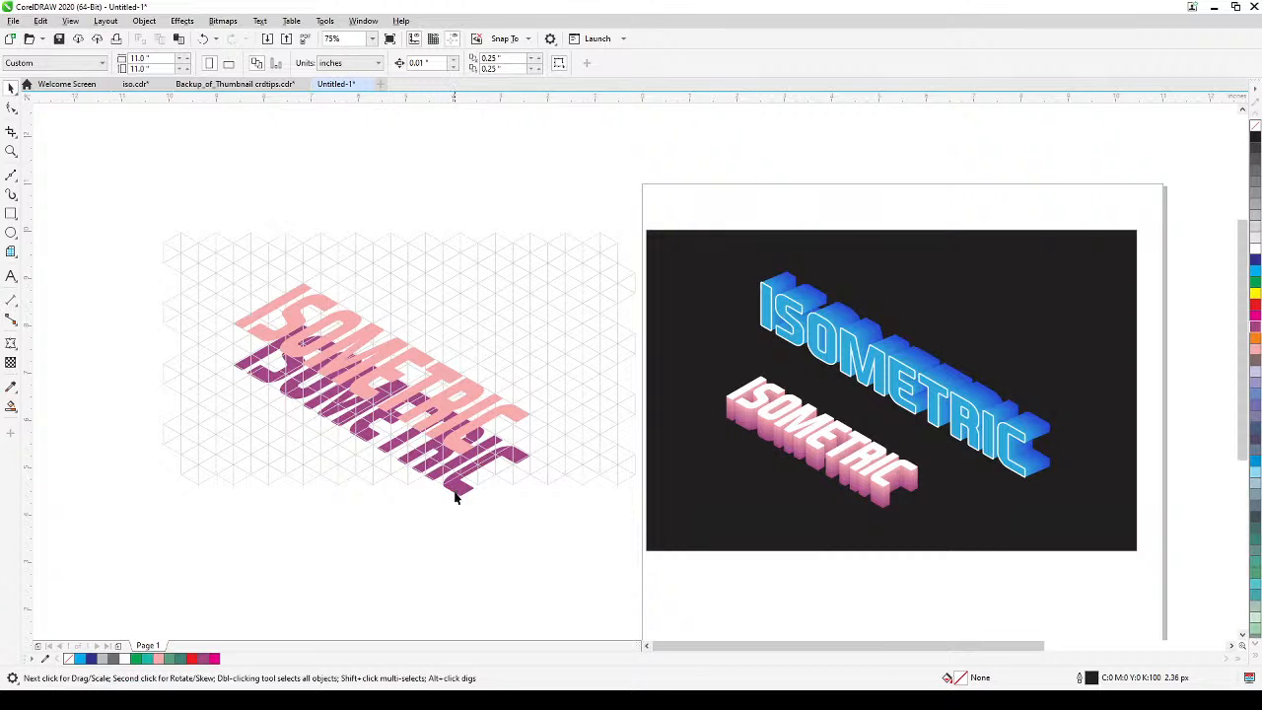
{"action": "key", "text": "ctrl+z"}
{"action": "key", "text": "ctrl+z"}
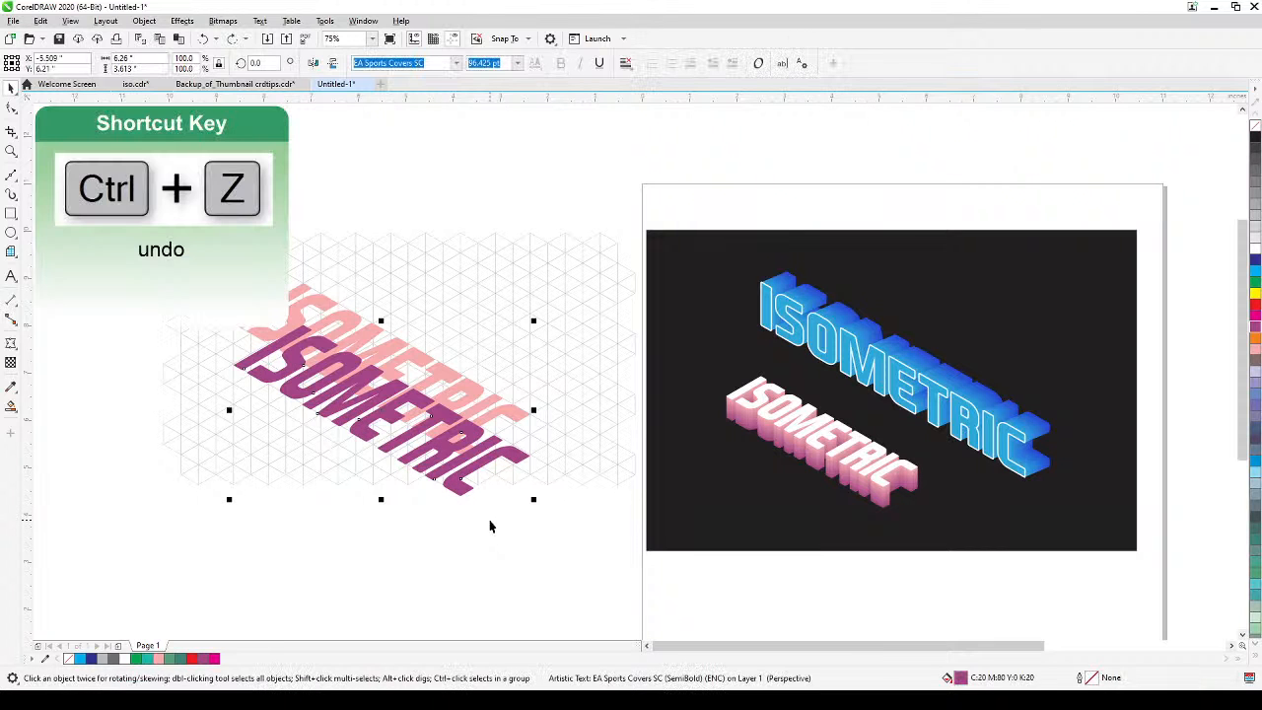
{"action": "left_click_drag", "start_coordinate": [294, 413], "coordinate": [374, 417]}
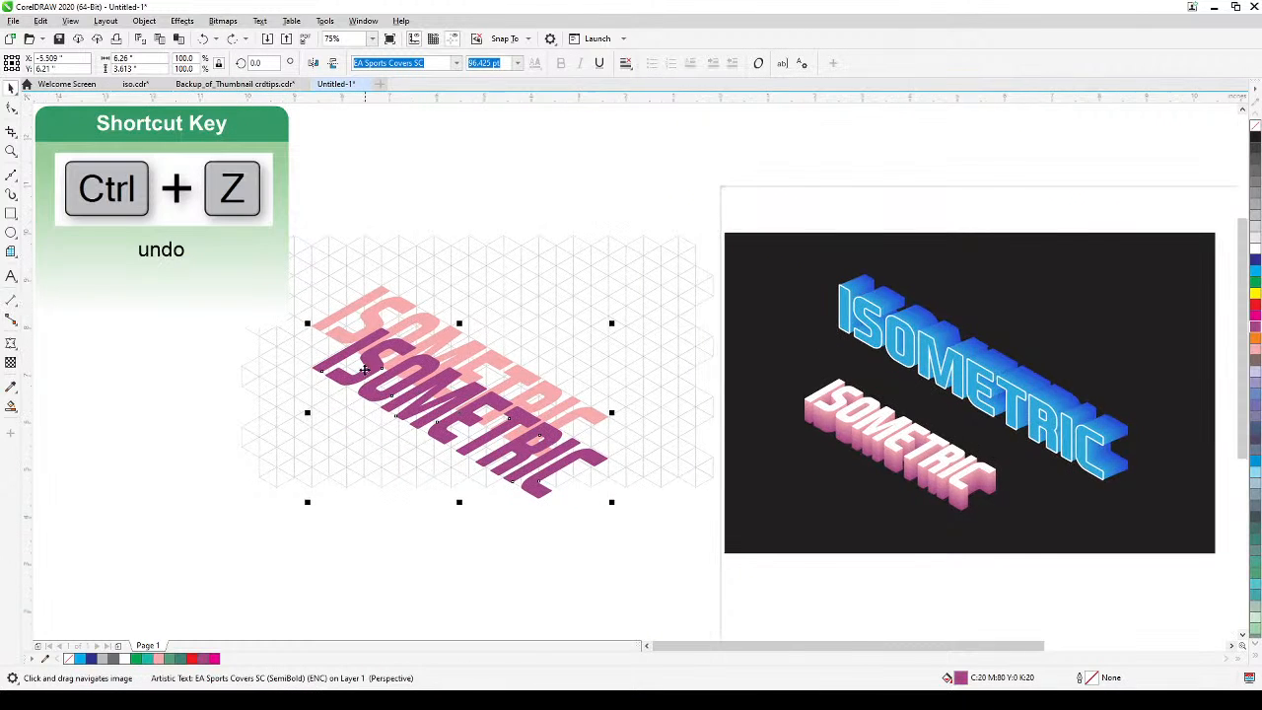
{"action": "scroll", "coordinate": [366, 368], "scroll_direction": "up", "scroll_amount": 1}
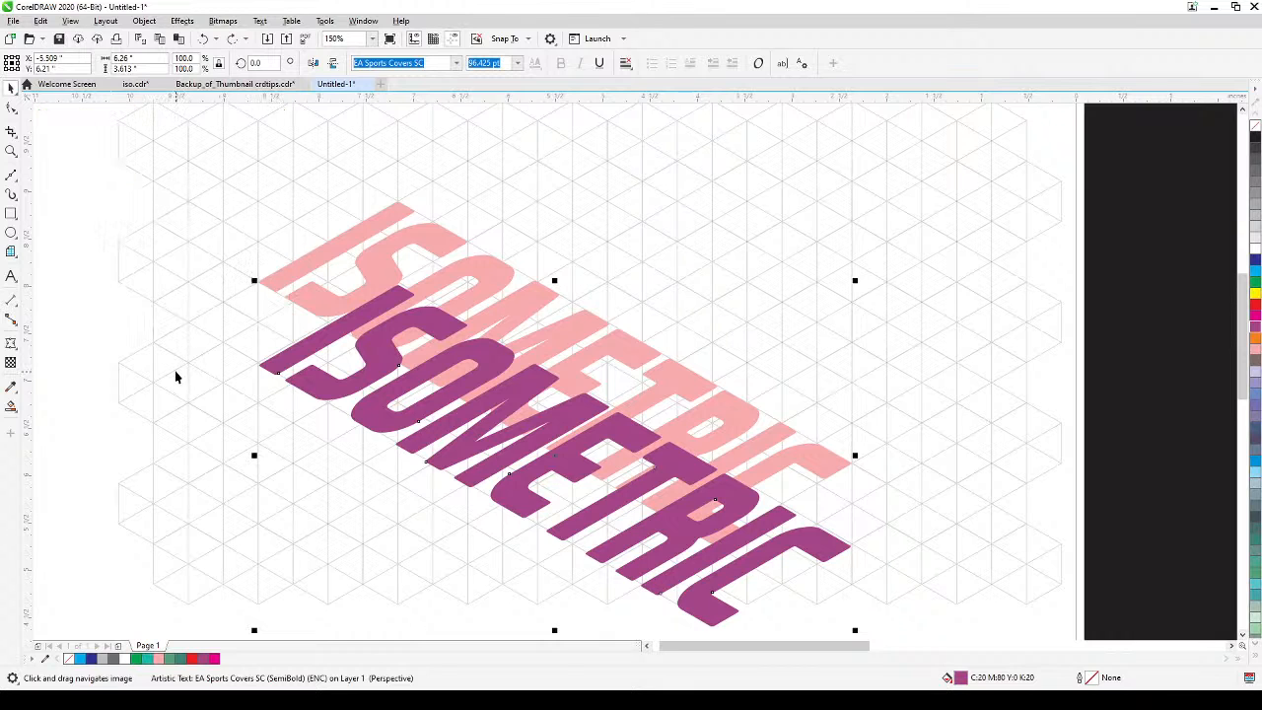
{"action": "scroll", "coordinate": [281, 325], "scroll_direction": "down", "scroll_amount": 2}
Bring the pink text to the front of the layer so it overlaps the purple copy and stays above the grid.
{"action": "left_click", "coordinate": [349, 286]}
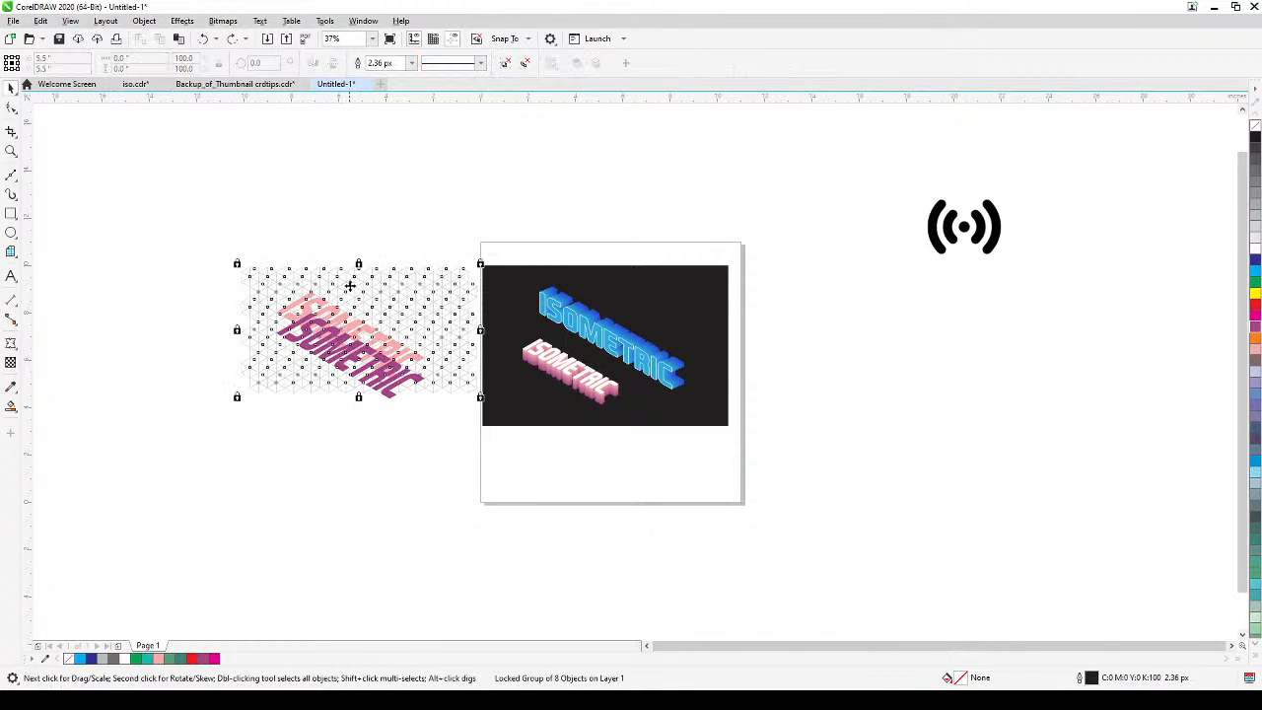
{"action": "left_click", "coordinate": [318, 270]}
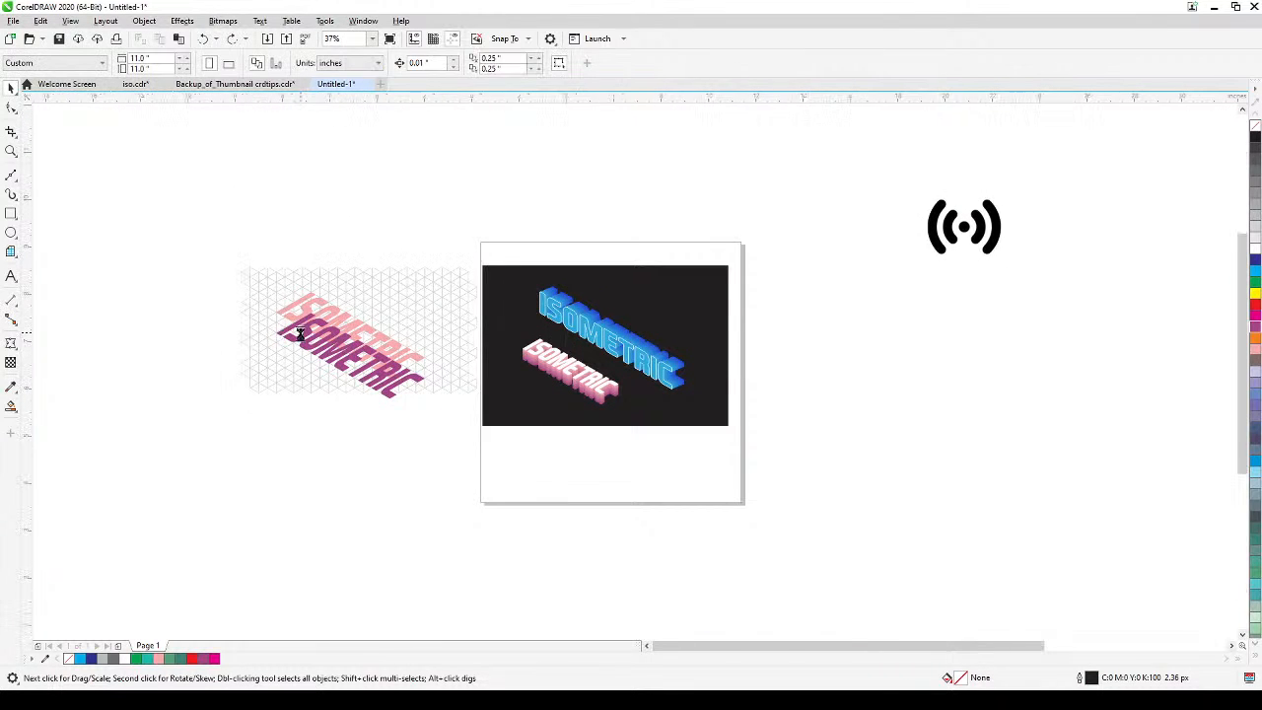
{"action": "scroll", "coordinate": [300, 330], "scroll_direction": "up", "scroll_amount": 1}
{"action": "left_click", "coordinate": [309, 281]}
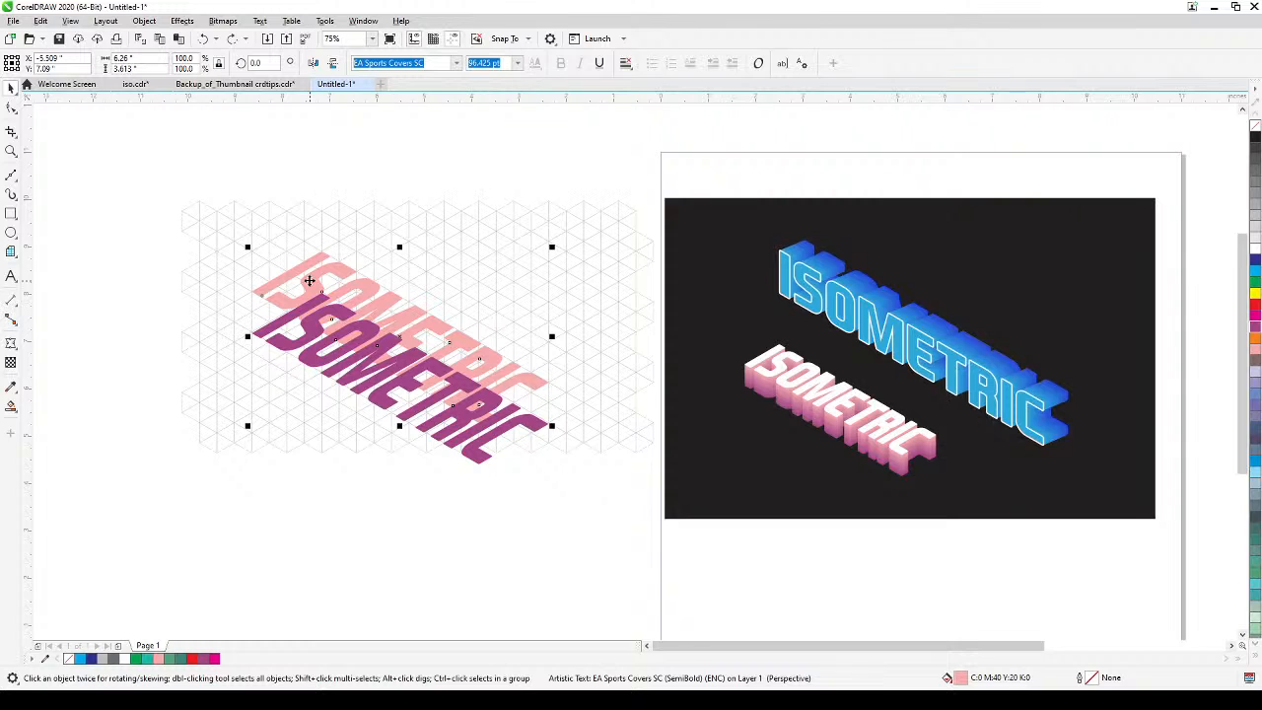
{"action": "scroll", "coordinate": [305, 281], "scroll_direction": "up", "scroll_amount": 1}
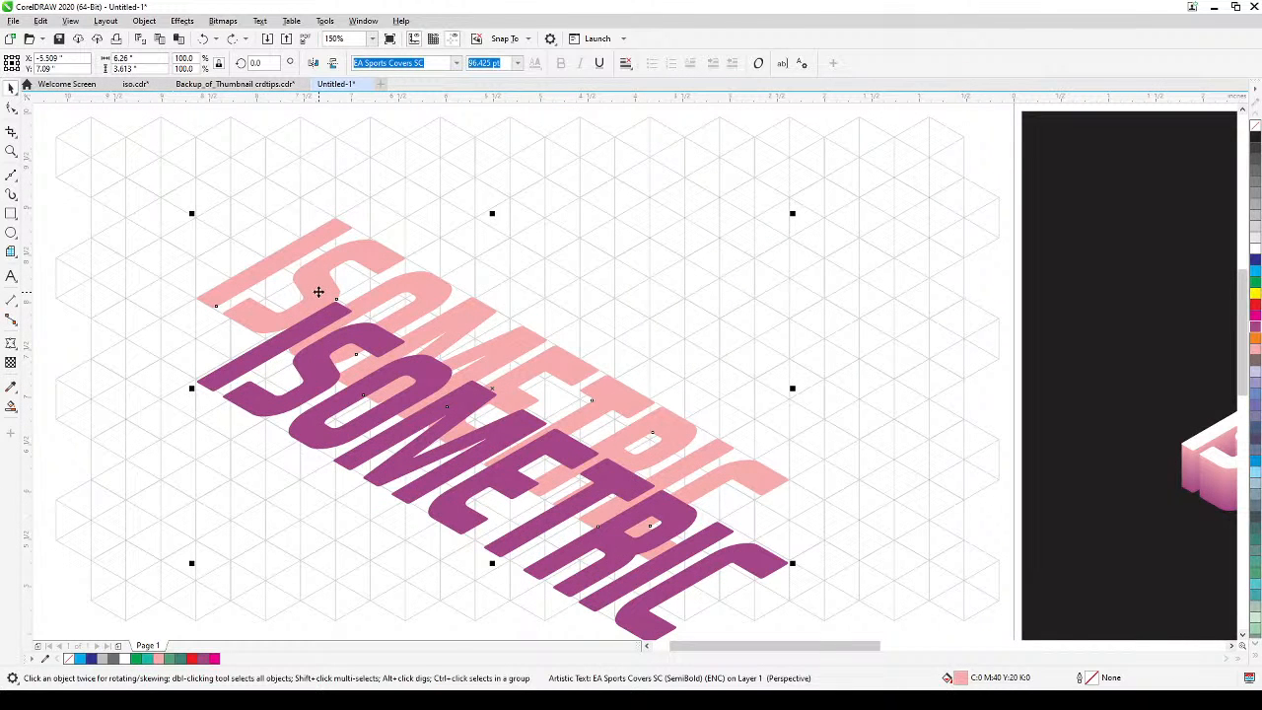
{"action": "key", "text": "shift+Page_Up"}
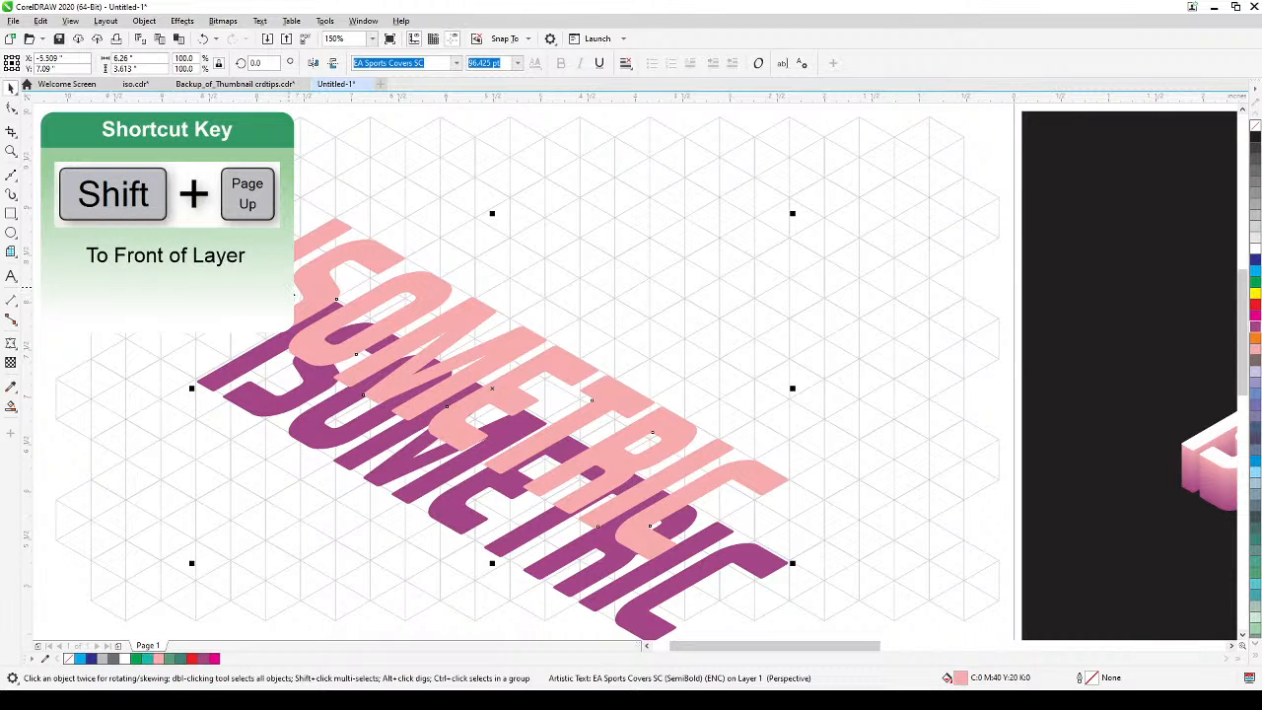
{"action": "scroll", "coordinate": [709, 457], "scroll_direction": "down", "scroll_amount": 1}
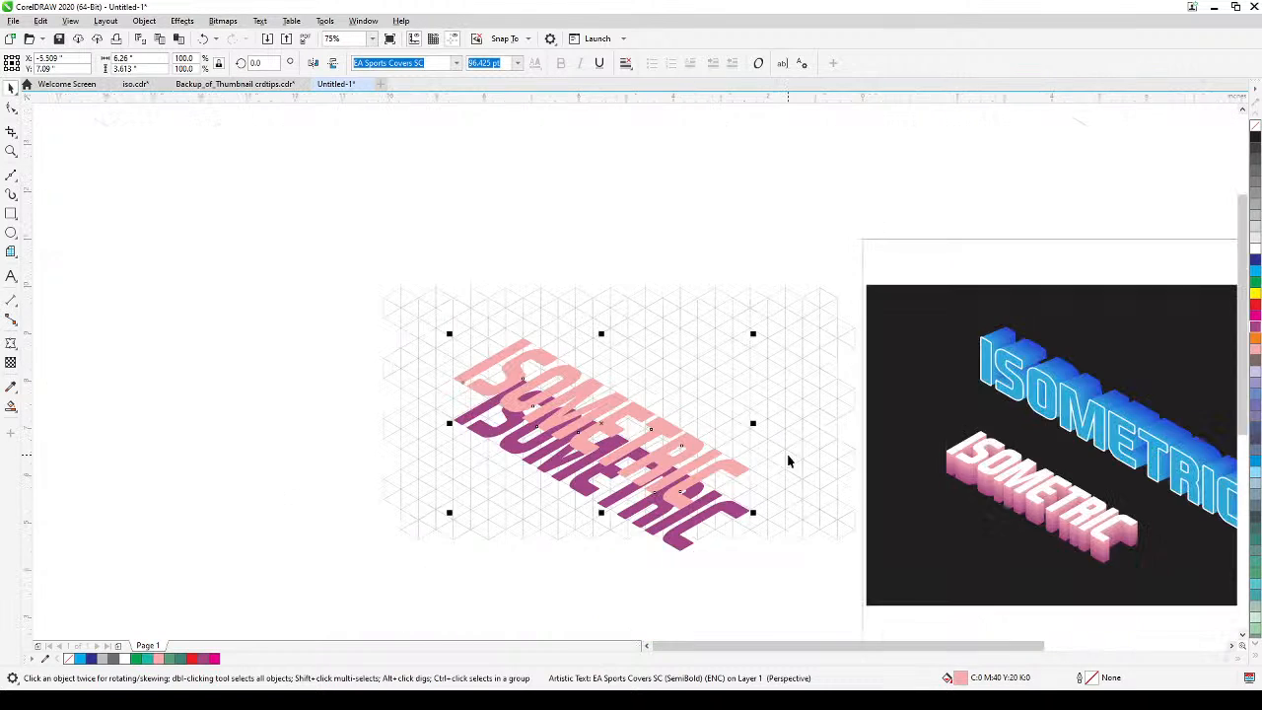
Add the purple copy to the selected pink text and blend the two with 5 blend steps.
{"action": "left_click_drag", "start_coordinate": [789, 457], "coordinate": [819, 440]}
{"action": "scroll", "coordinate": [505, 397], "scroll_direction": "up", "scroll_amount": 1}
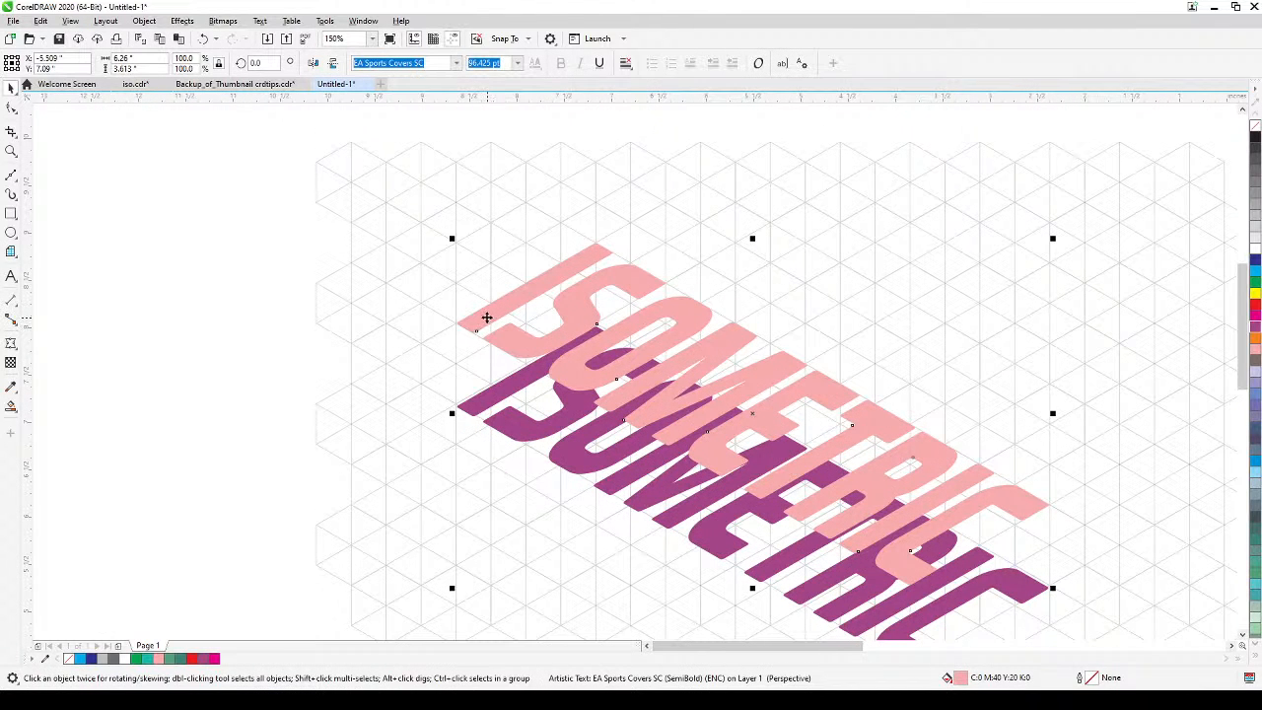
{"action": "left_click", "coordinate": [477, 412], "text": "shift"}
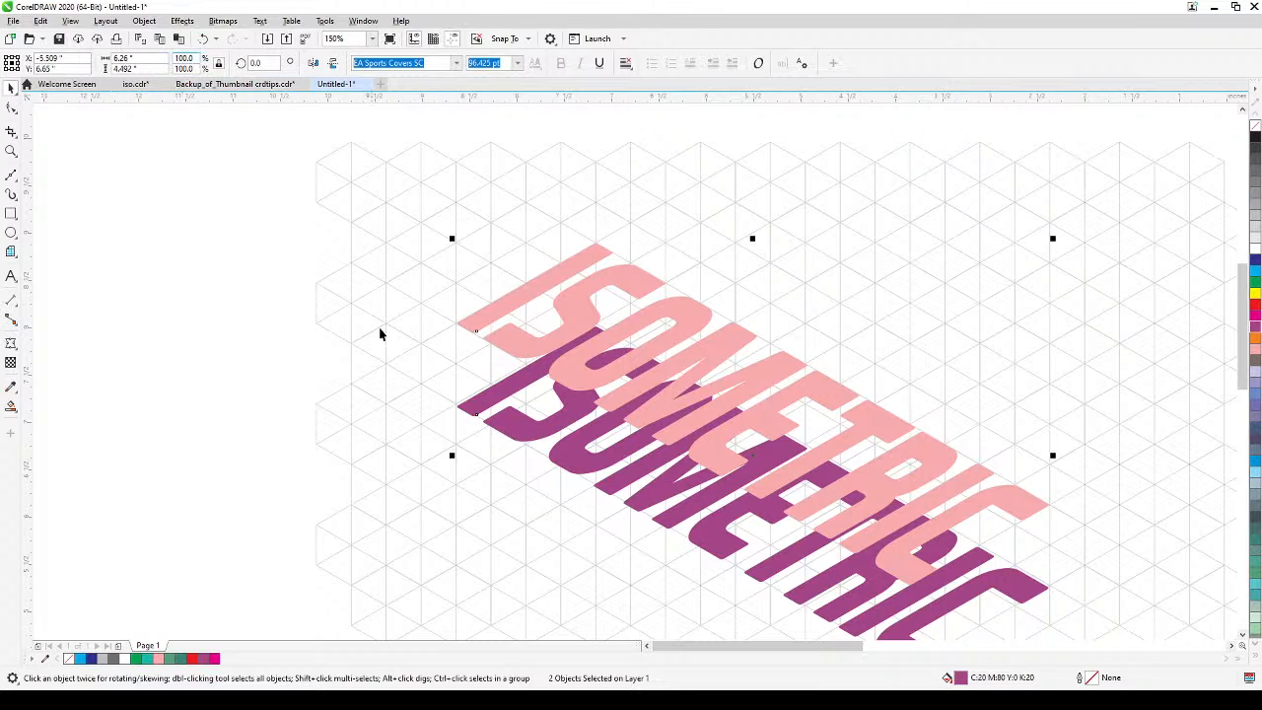
{"action": "left_click", "coordinate": [181, 21]}
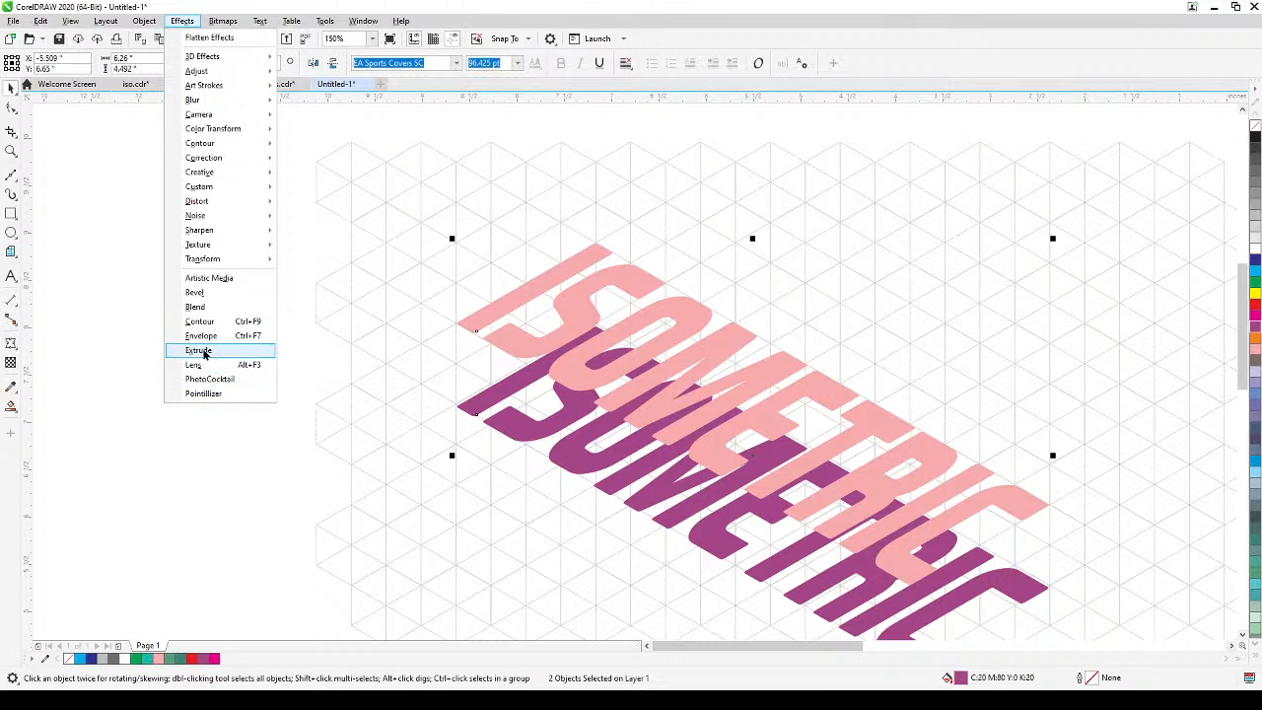
{"action": "left_click", "coordinate": [201, 308]}
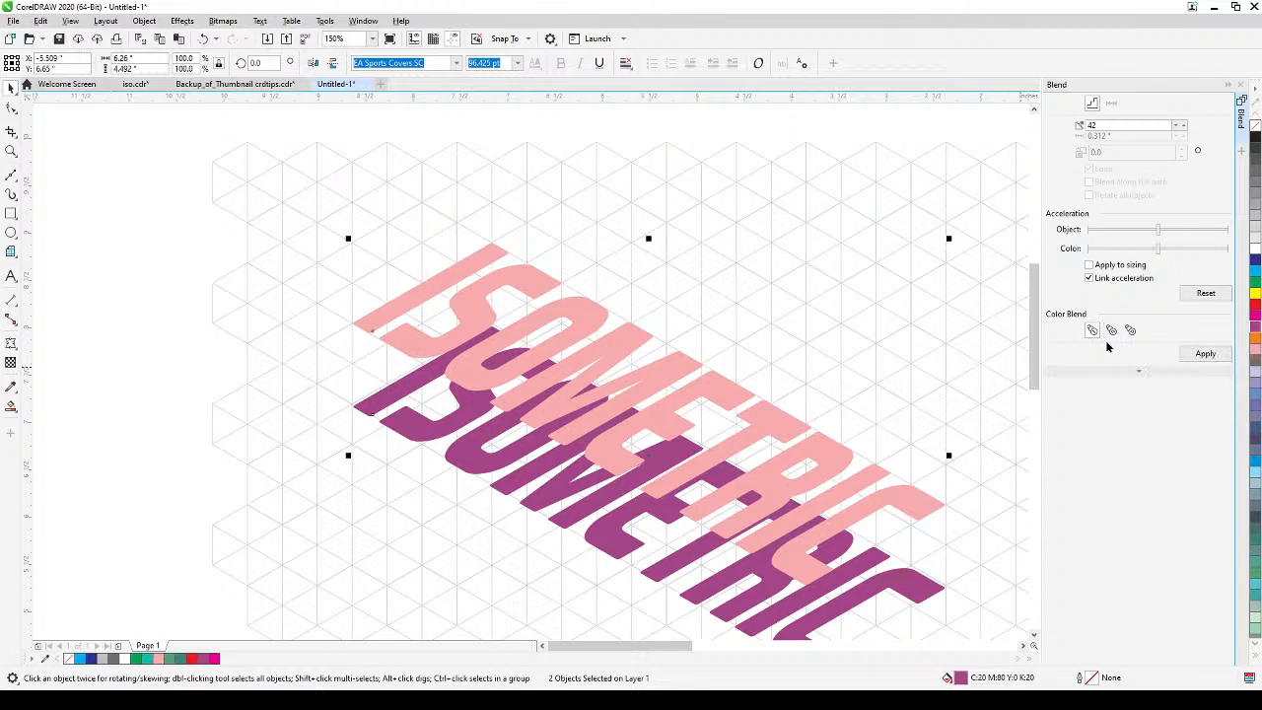
{"action": "left_click", "coordinate": [1097, 124]}
{"action": "left_click_drag", "start_coordinate": [1097, 125], "coordinate": [1070, 129]}
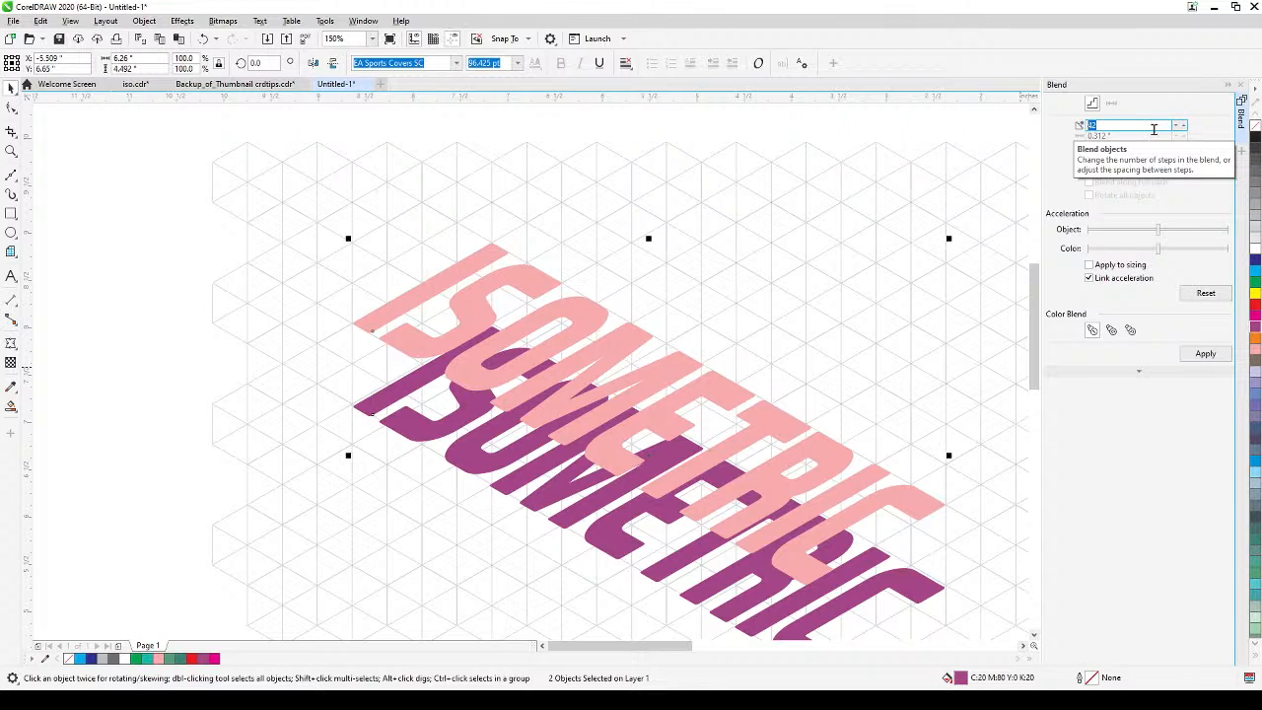
{"action": "type", "text": "5"}
{"action": "left_click", "coordinate": [1202, 354]}
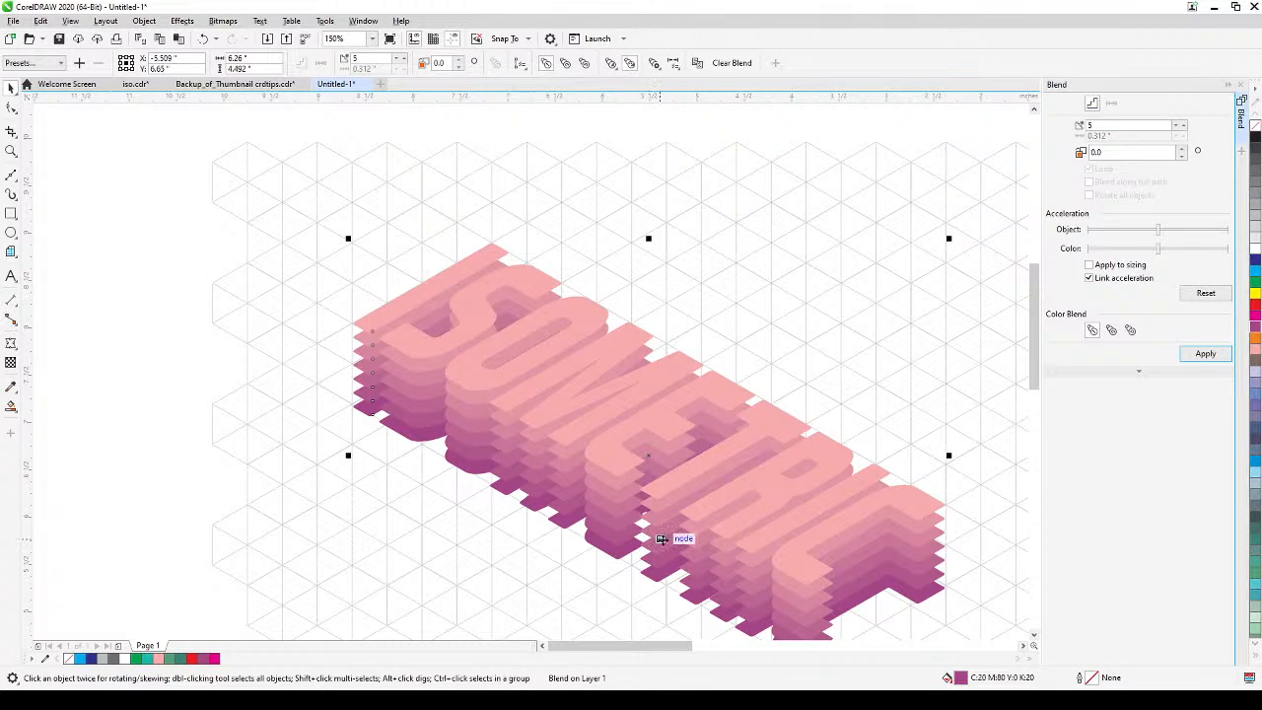
Increase the text blend to 25 steps and apply it.
{"action": "left_click", "coordinate": [1123, 126]}
{"action": "left_click_drag", "start_coordinate": [1092, 129], "coordinate": [1077, 133]}
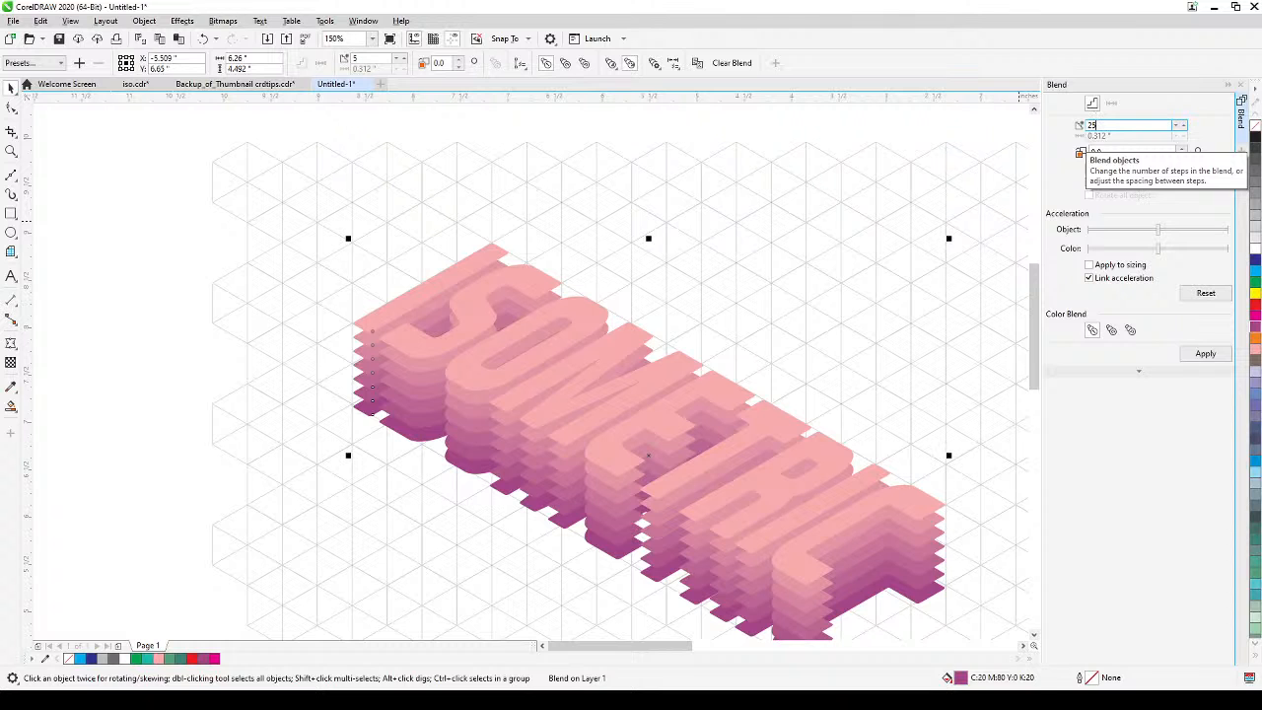
{"action": "type", "text": "25"}
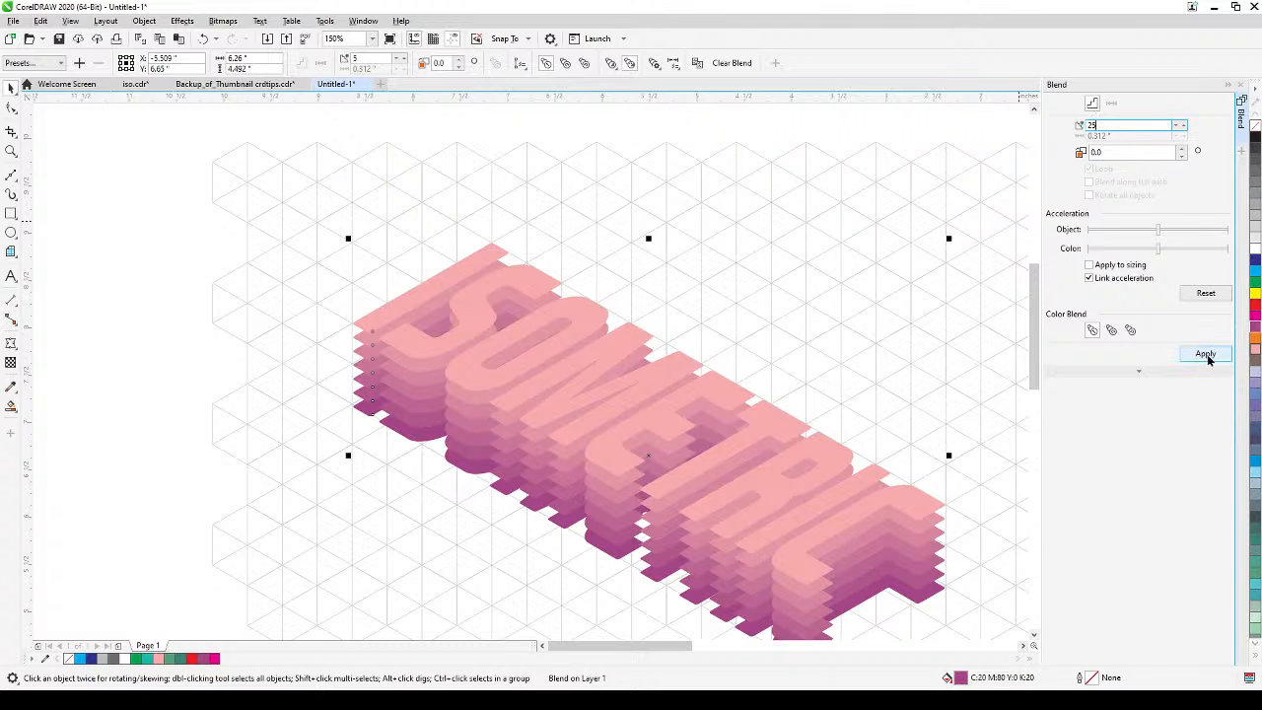
{"action": "left_click", "coordinate": [1204, 355]}
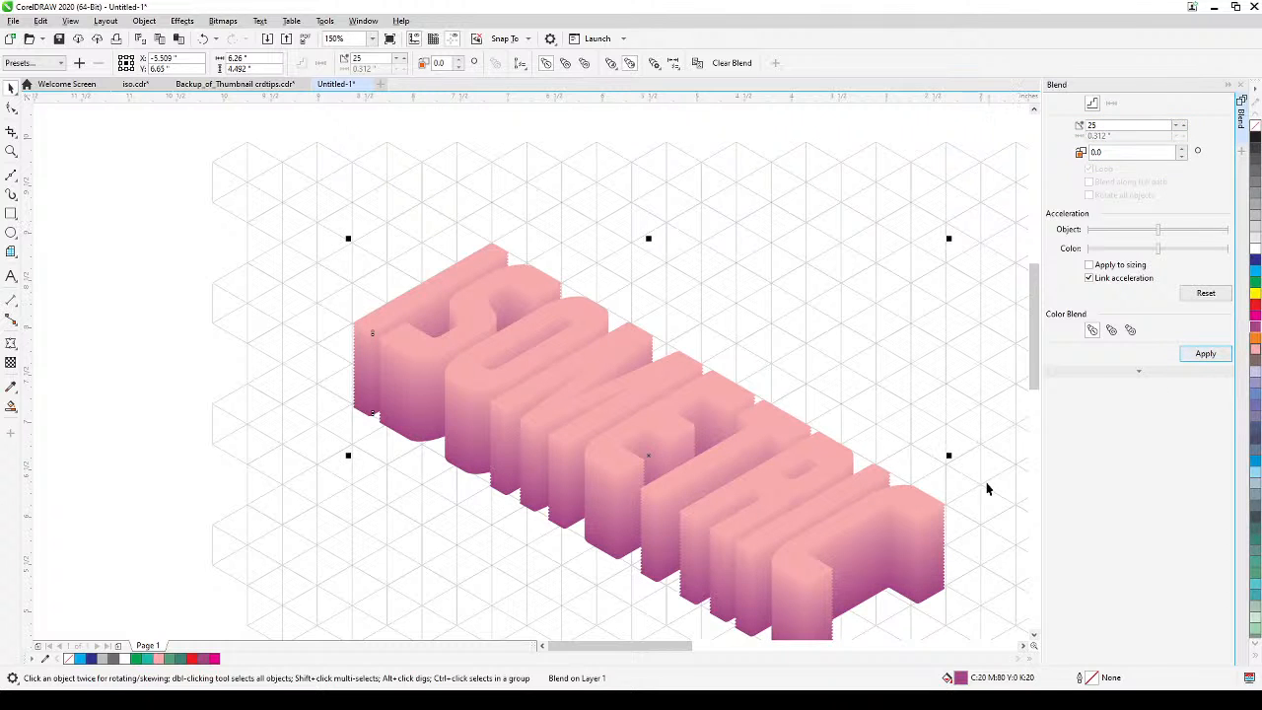
Check the jagged side edge of the final C up close and raise the blend to 40 steps.
{"action": "scroll", "coordinate": [952, 583], "scroll_direction": "up", "scroll_amount": 4}
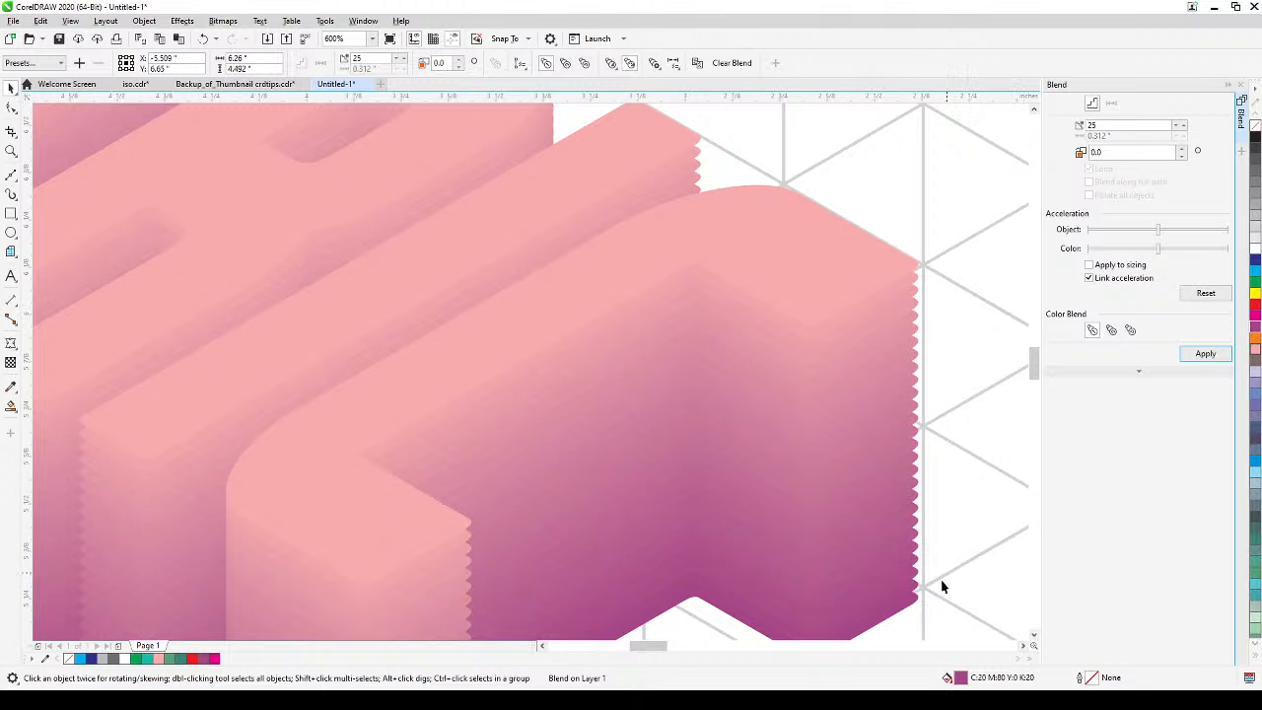
{"action": "scroll", "coordinate": [893, 419], "scroll_direction": "down", "scroll_amount": 4}
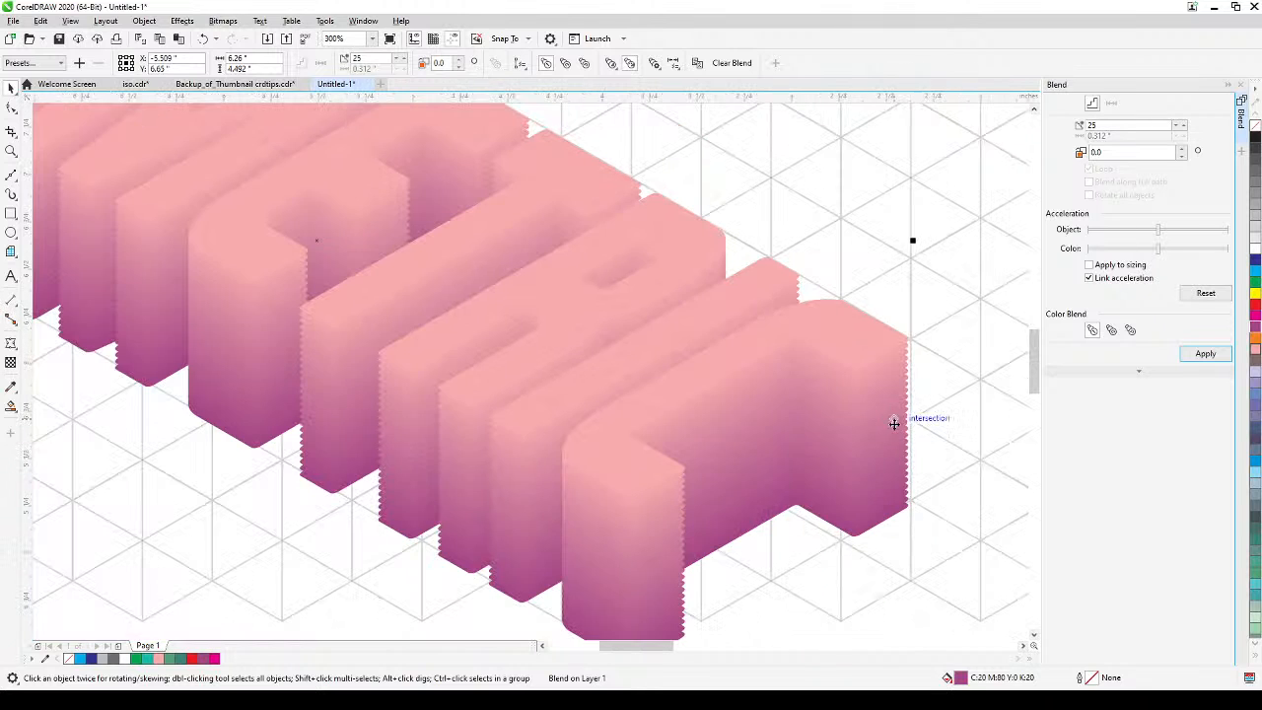
{"action": "scroll", "coordinate": [890, 422], "scroll_direction": "up", "scroll_amount": 4}
{"action": "left_click_drag", "start_coordinate": [956, 318], "coordinate": [927, 295]}
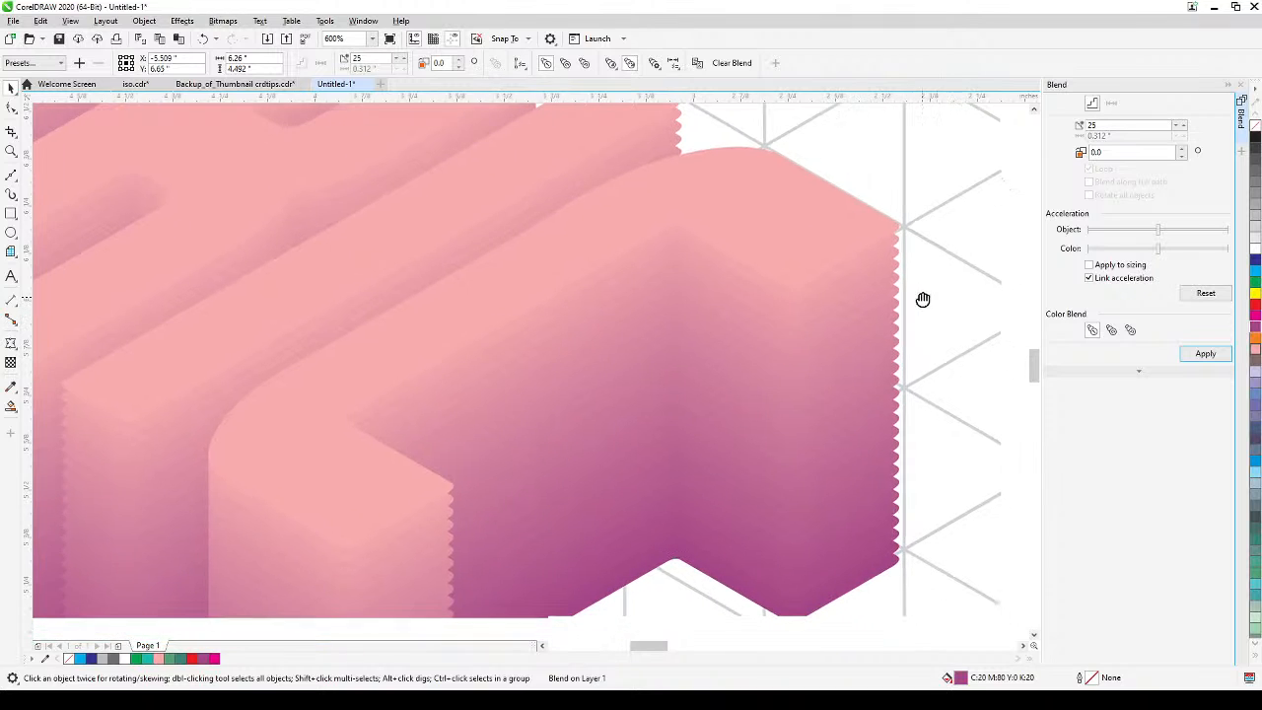
{"action": "left_click_drag", "start_coordinate": [1112, 126], "coordinate": [1040, 153]}
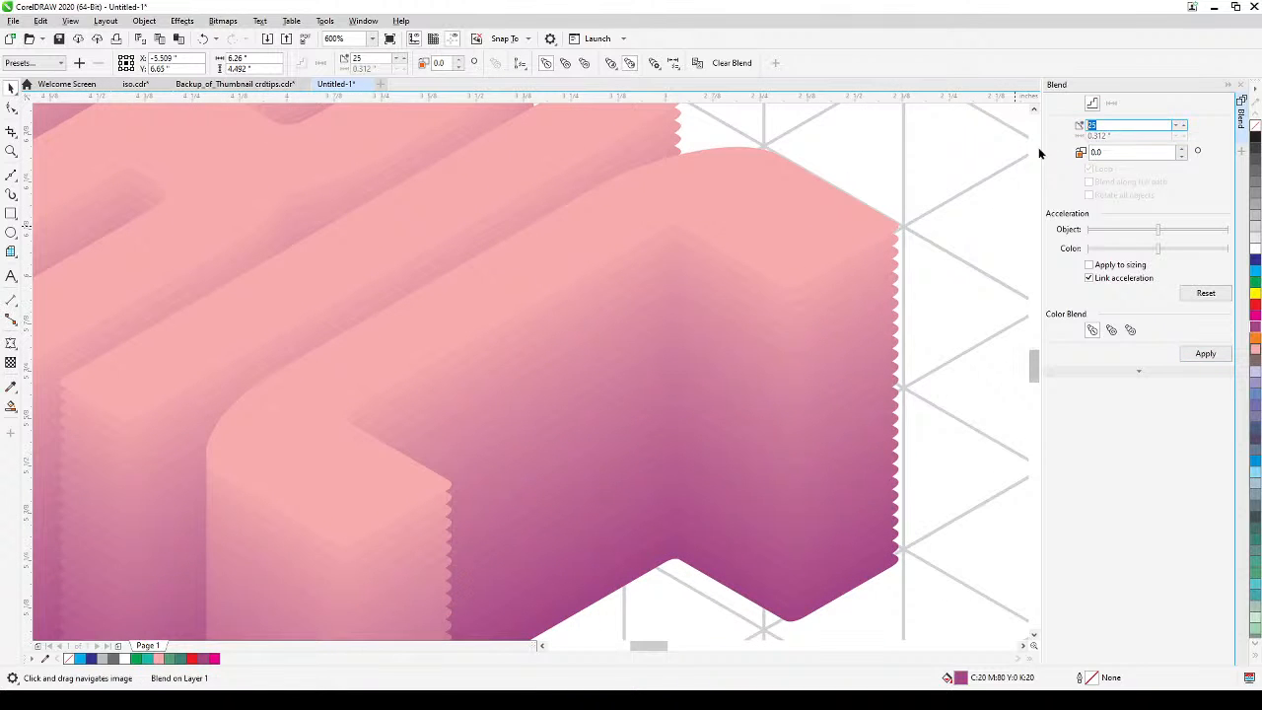
{"action": "key", "text": "Return"}
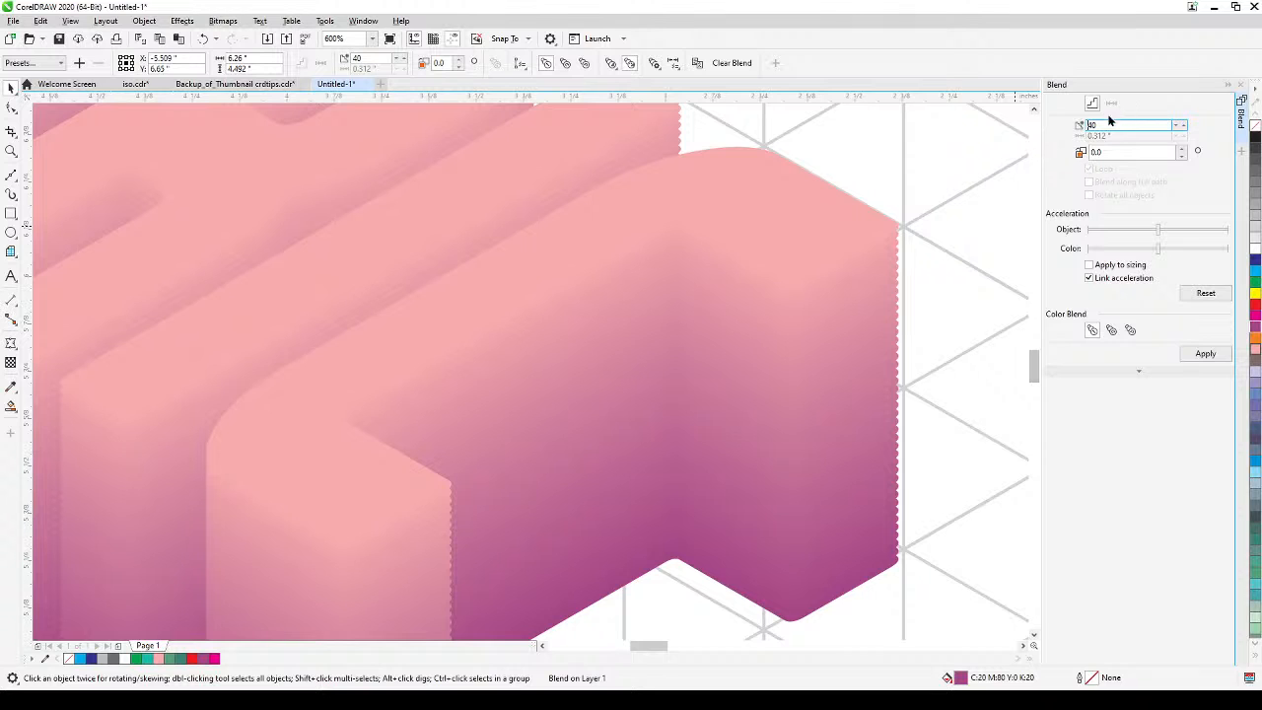
Set the text blend to 80 steps for smooth side walls, and deselect it.
{"action": "left_click_drag", "start_coordinate": [1112, 124], "coordinate": [1022, 129]}
{"action": "type", "text": "80"}
{"action": "scroll", "coordinate": [834, 205], "scroll_direction": "down", "scroll_amount": 5}
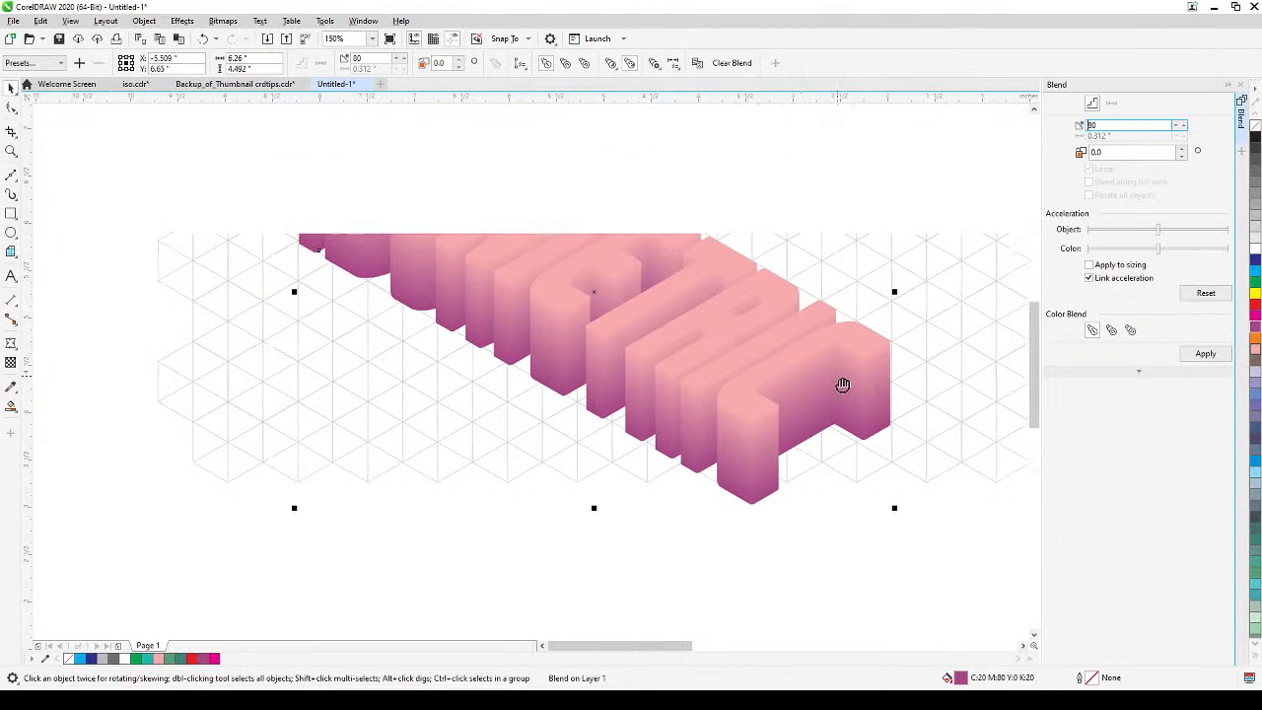
{"action": "scroll", "coordinate": [698, 380], "scroll_direction": "down", "scroll_amount": 2}
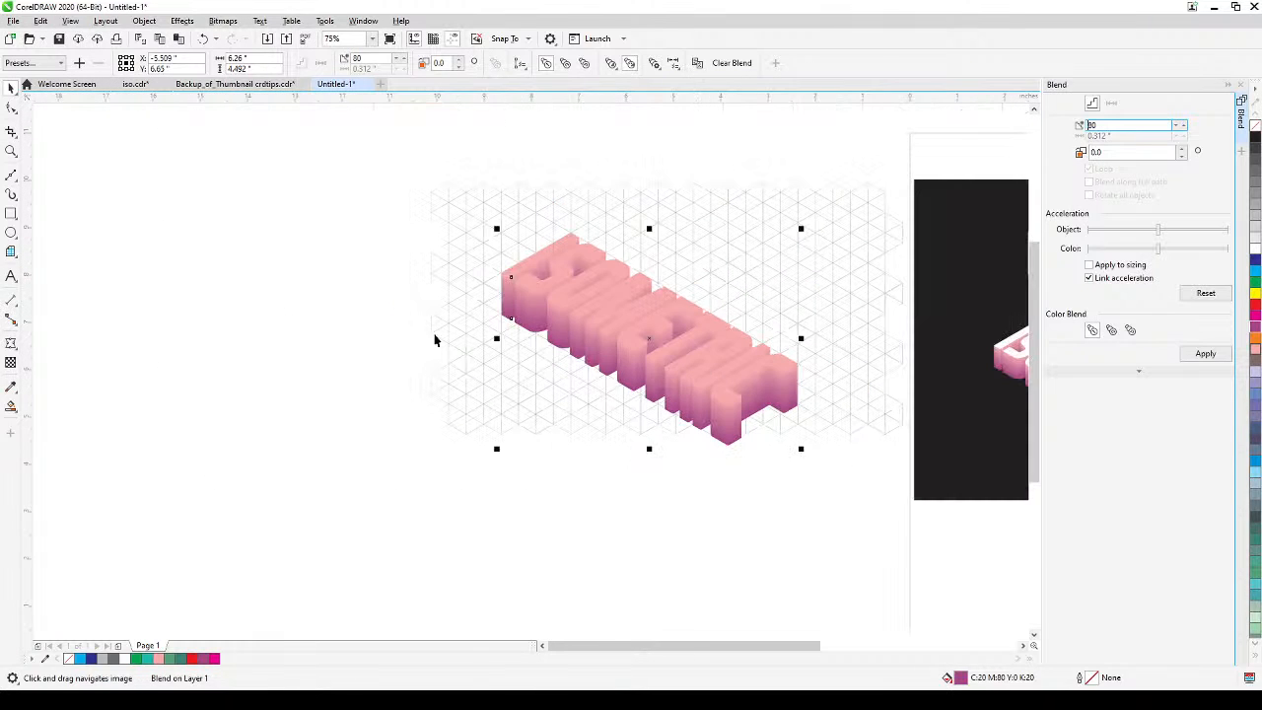
{"action": "left_click", "coordinate": [273, 307]}
Select only the pink control text on top of the blend and fill it with white to match the finished example.
{"action": "left_click_drag", "start_coordinate": [688, 351], "coordinate": [597, 364]}
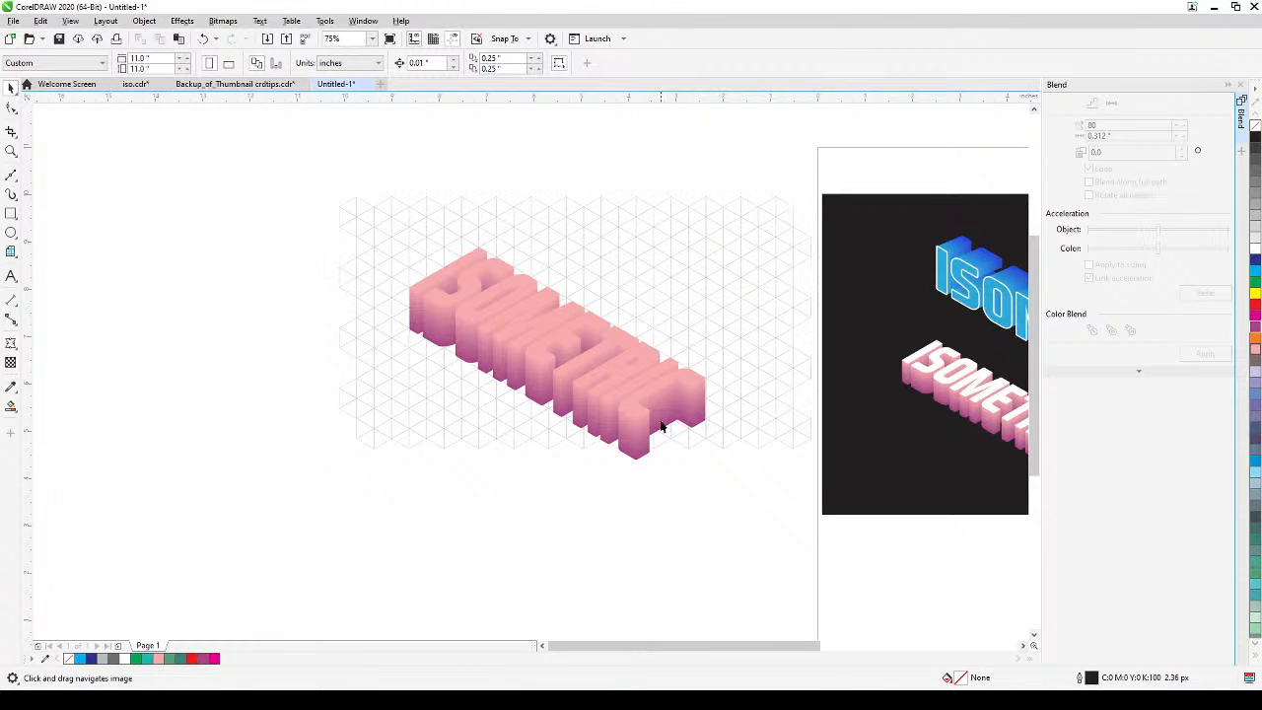
{"action": "left_click_drag", "start_coordinate": [865, 438], "coordinate": [755, 422]}
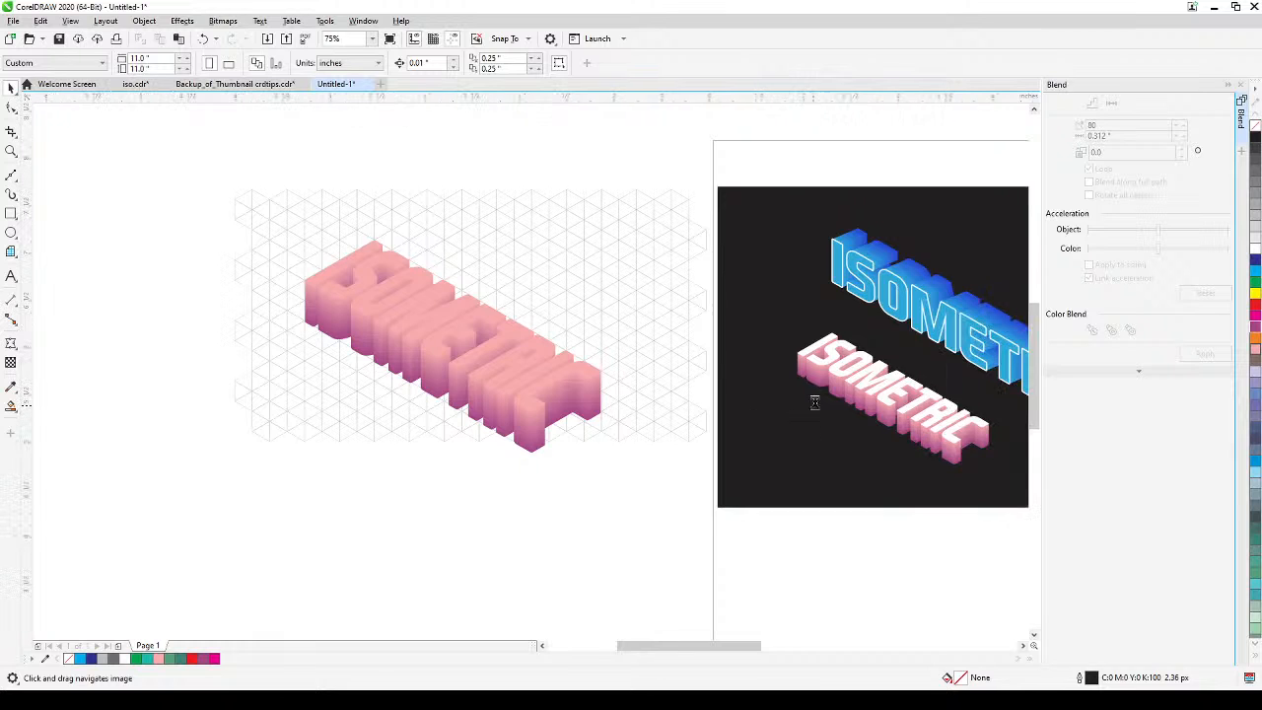
{"action": "scroll", "coordinate": [815, 400], "scroll_direction": "up", "scroll_amount": 2}
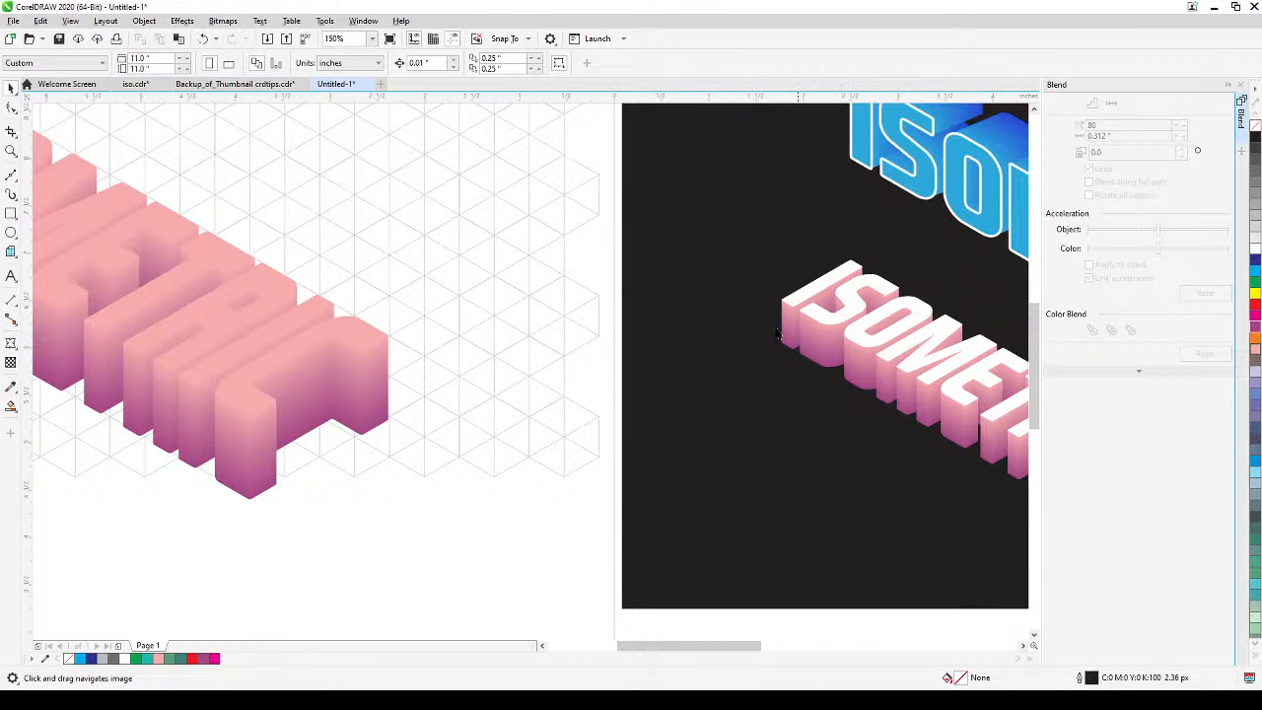
{"action": "scroll", "coordinate": [493, 384], "scroll_direction": "down", "scroll_amount": 2}
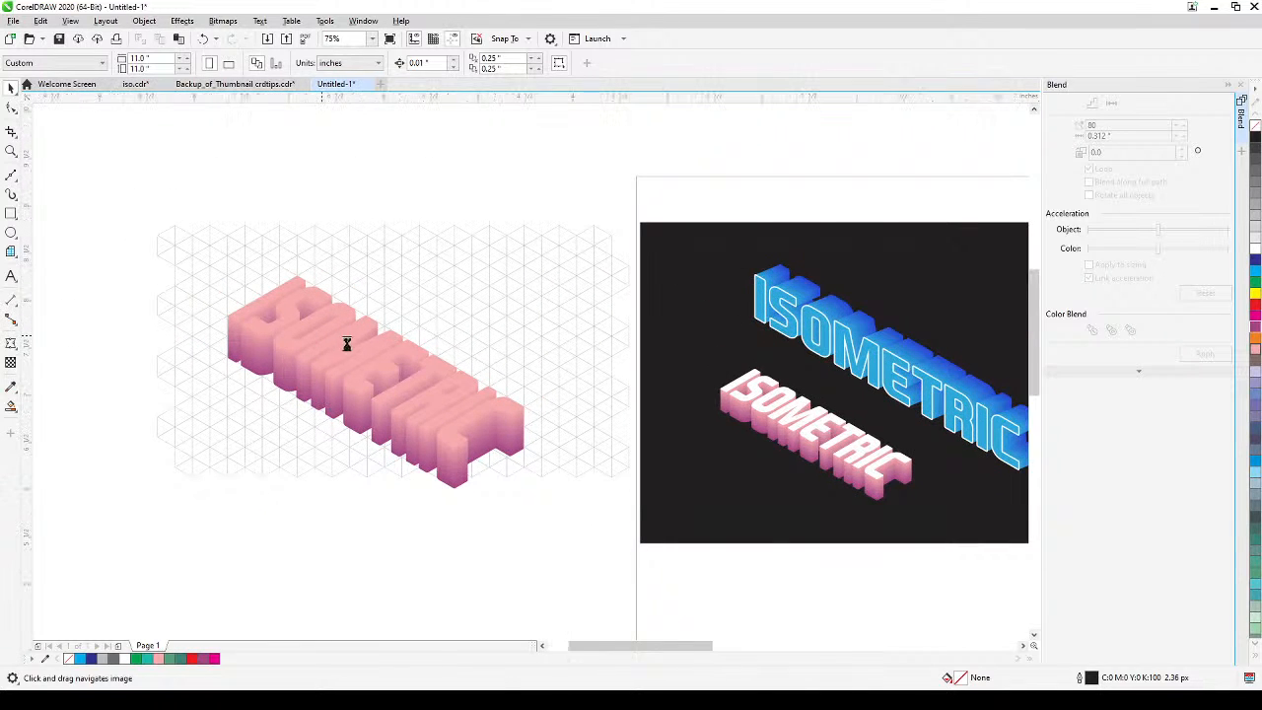
{"action": "scroll", "coordinate": [346, 343], "scroll_direction": "up", "scroll_amount": 2}
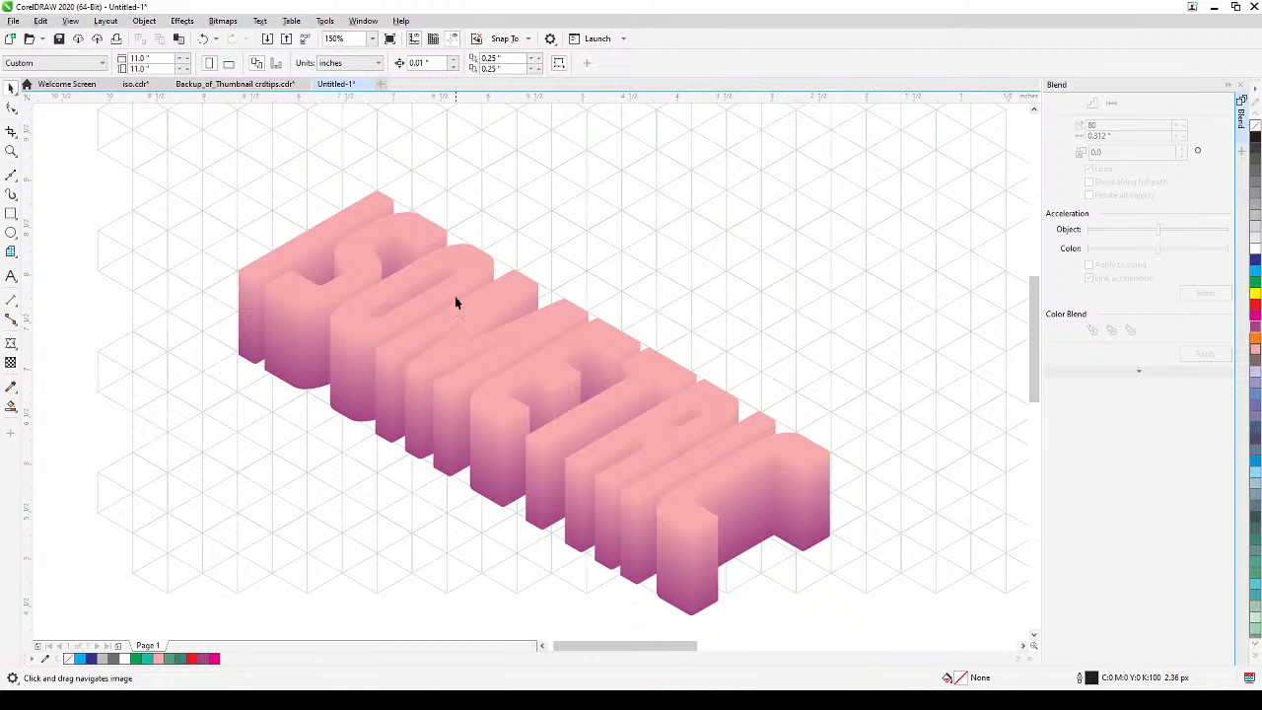
{"action": "left_click", "coordinate": [456, 291]}
{"action": "left_click", "coordinate": [343, 221]}
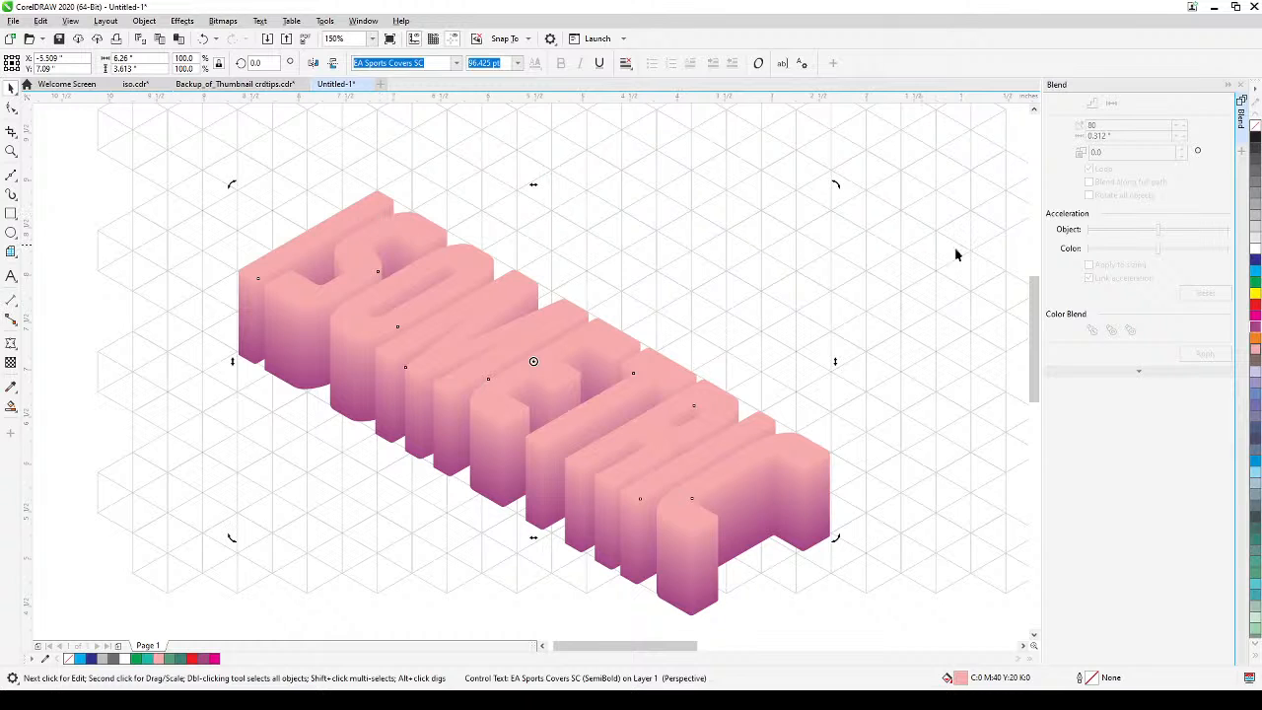
{"action": "left_click", "coordinate": [1253, 246]}
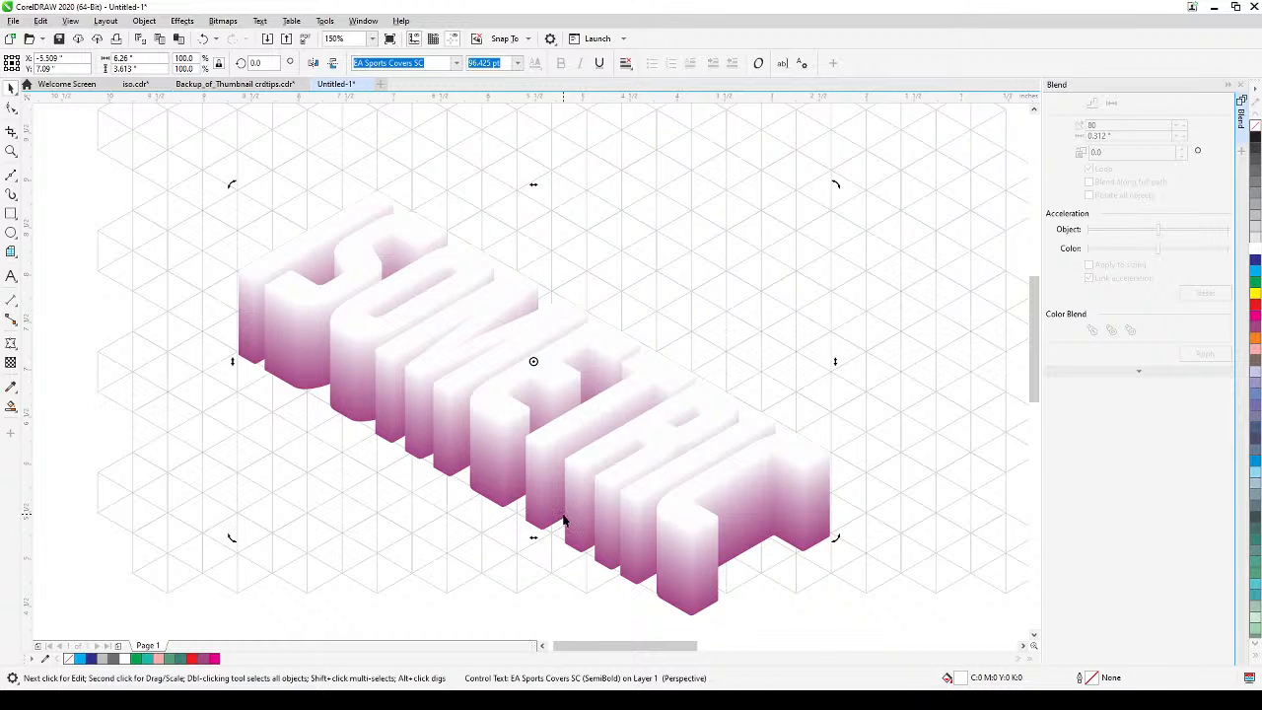
Compare the lettering with the finished example and undo the white fill on the top control text.
{"action": "scroll", "coordinate": [515, 478], "scroll_direction": "down", "scroll_amount": 1}
{"action": "scroll", "coordinate": [500, 481], "scroll_direction": "up", "scroll_amount": 1}
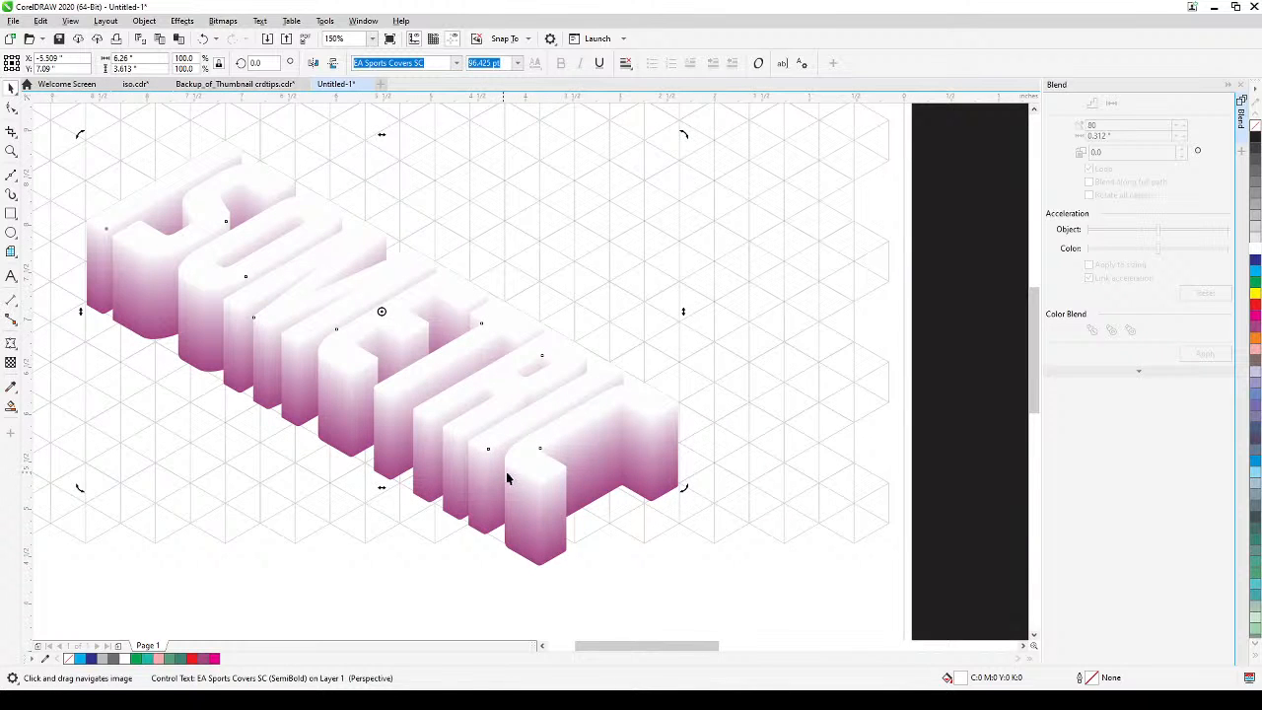
{"action": "scroll", "coordinate": [649, 483], "scroll_direction": "down", "scroll_amount": 1}
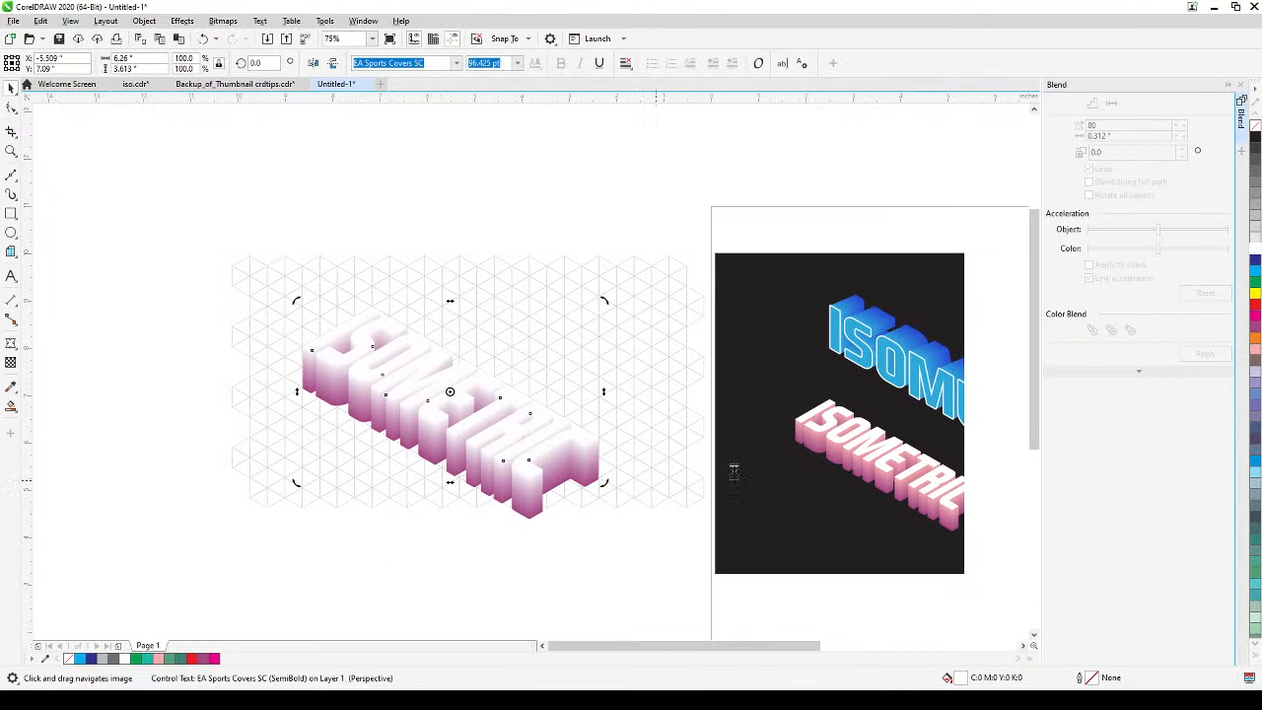
{"action": "scroll", "coordinate": [518, 487], "scroll_direction": "up", "scroll_amount": 1}
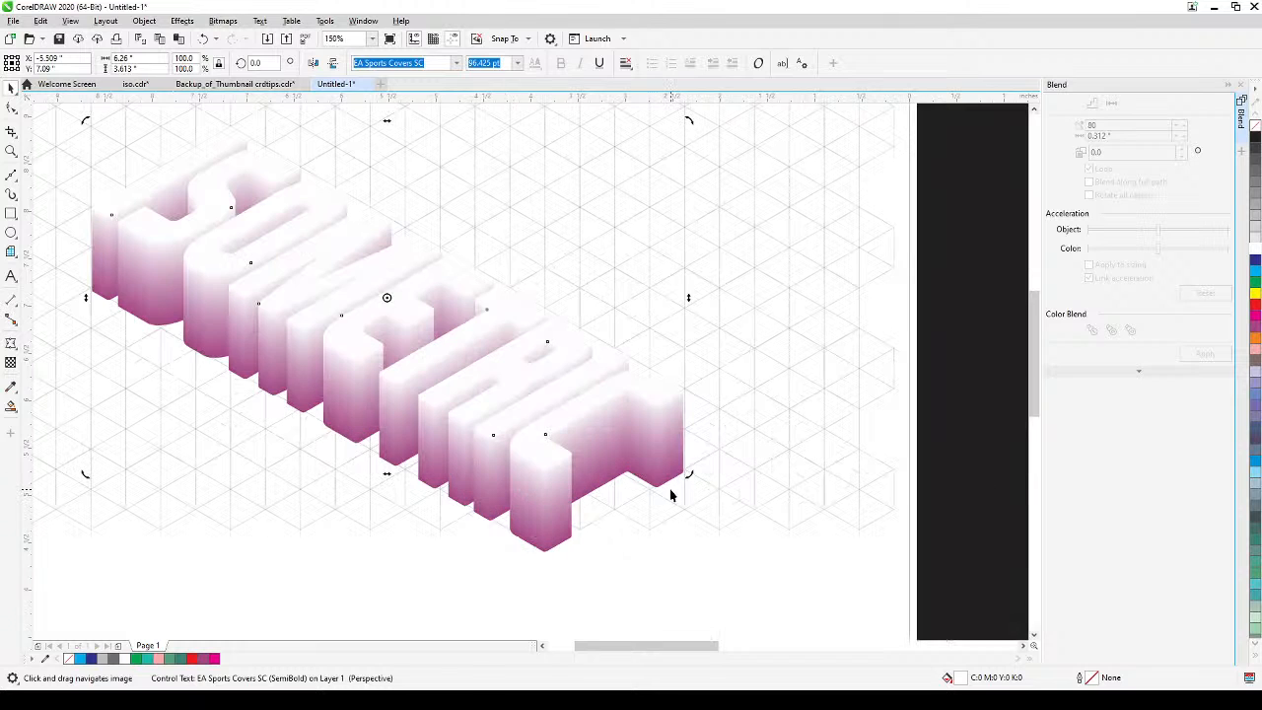
{"action": "key", "text": "ctrl+z"}
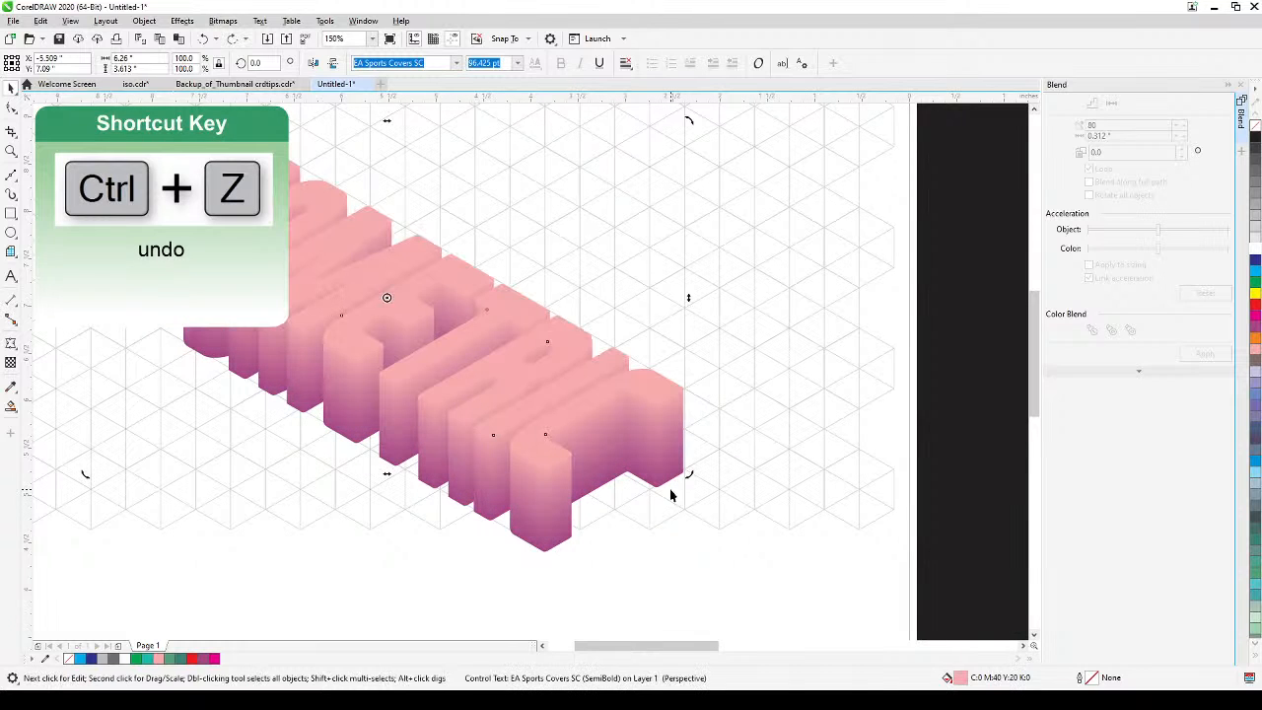
Duplicate the pink top text in place, fill the copy with white, compare it with the finished example, and deselect it.
{"action": "left_click", "coordinate": [504, 359]}
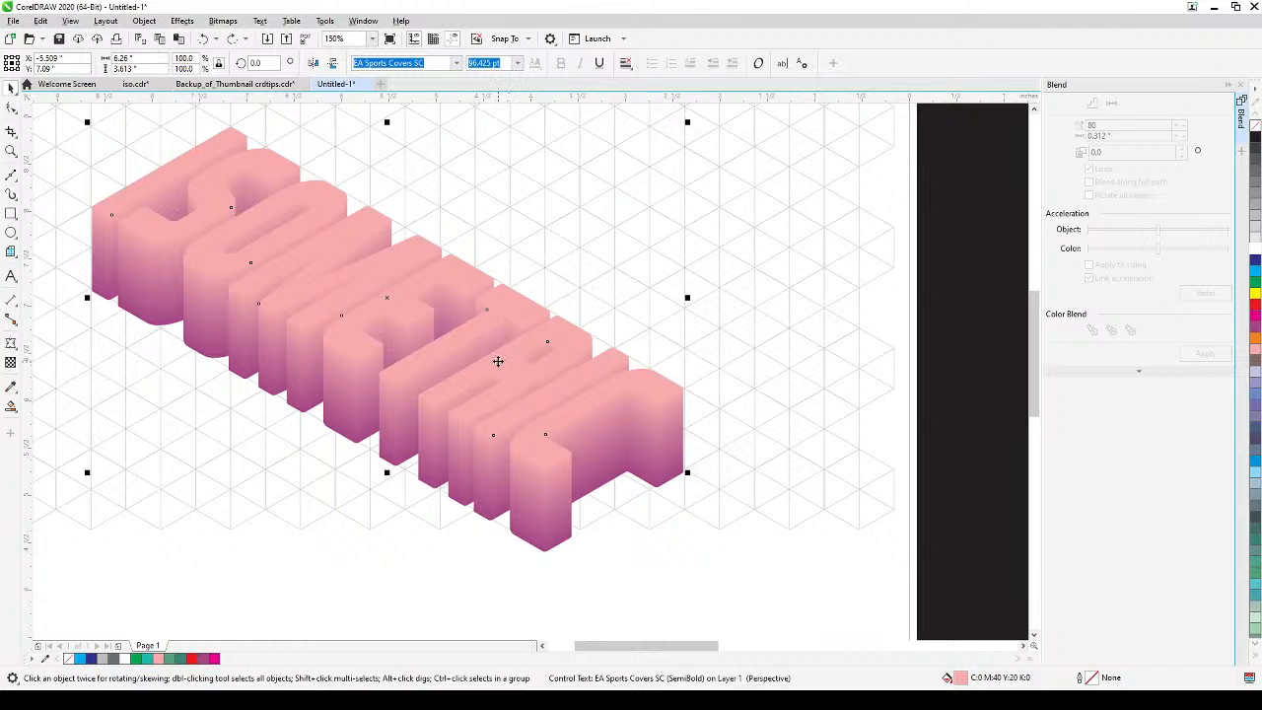
{"action": "left_click", "coordinate": [500, 361]}
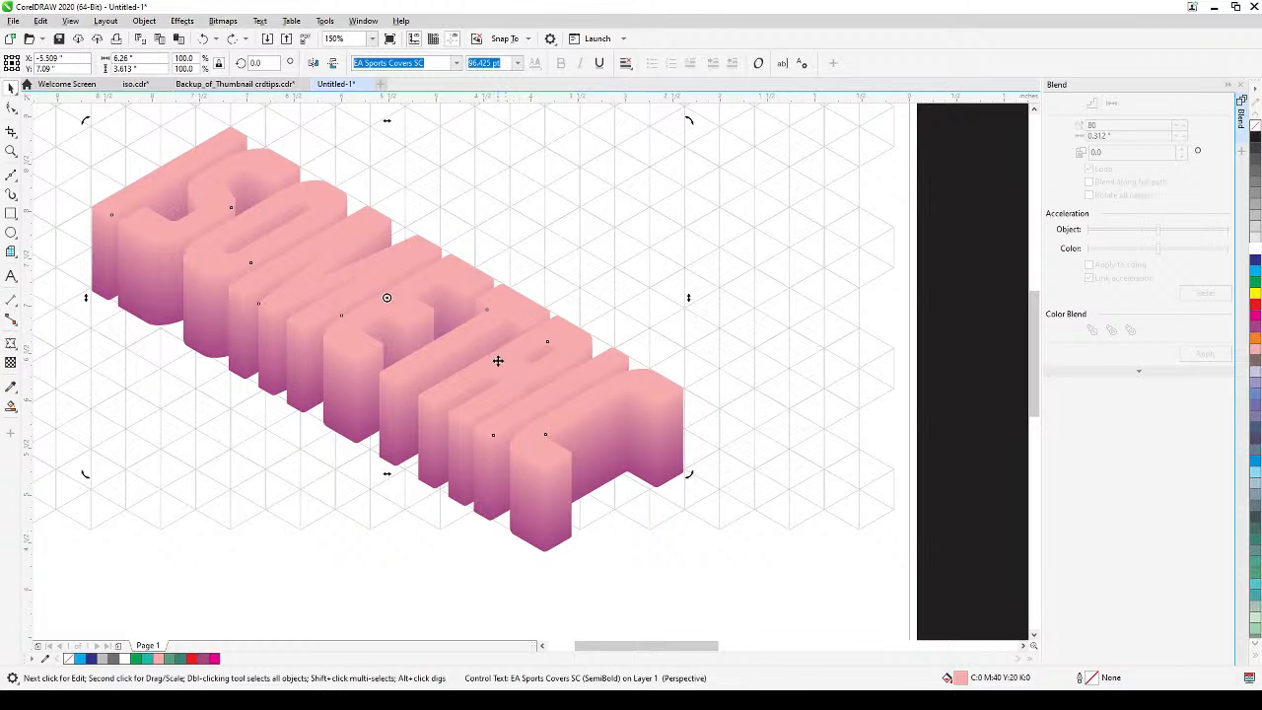
{"action": "left_click", "coordinate": [500, 359]}
{"action": "left_click", "coordinate": [504, 357]}
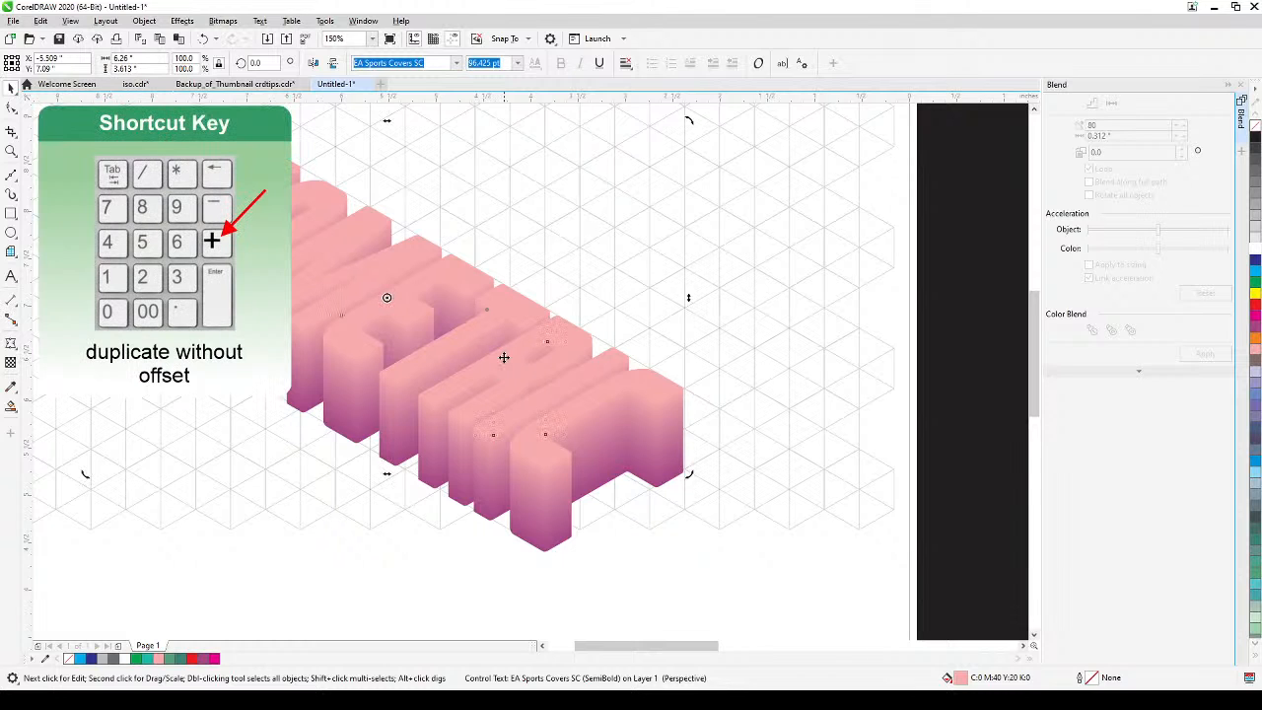
{"action": "key", "text": "KP_Add"}
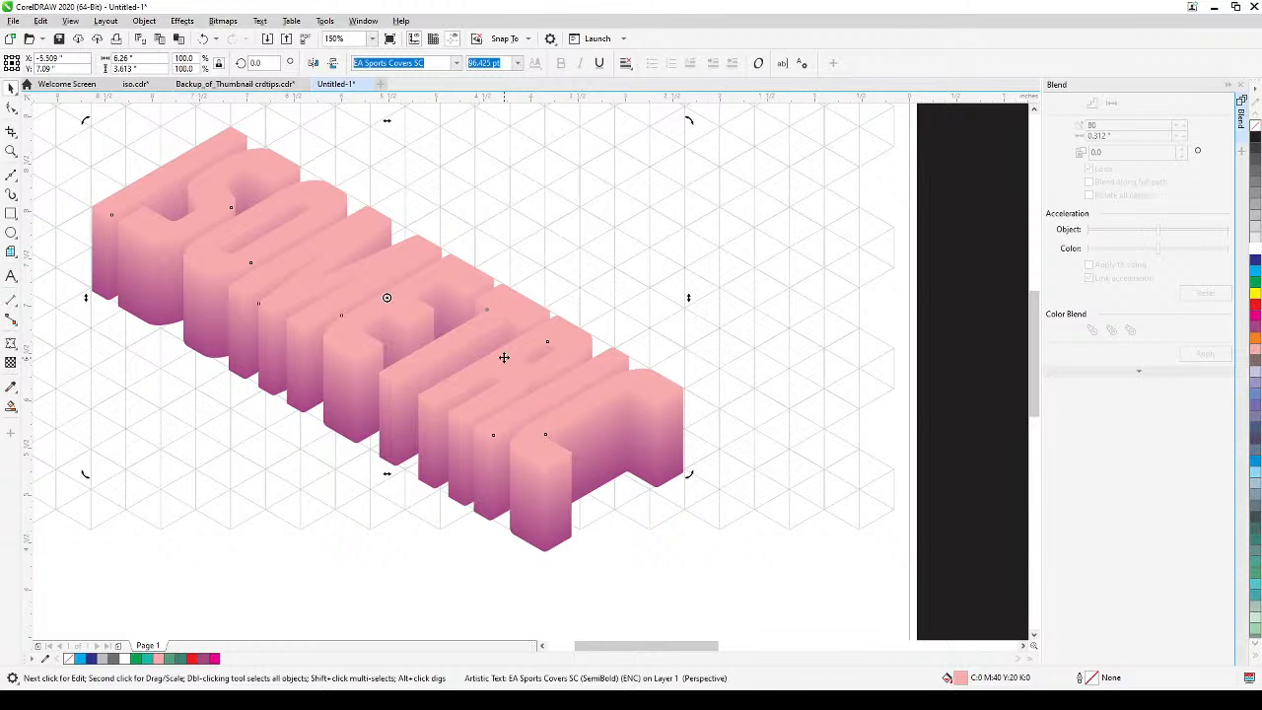
{"action": "left_click", "coordinate": [1254, 251]}
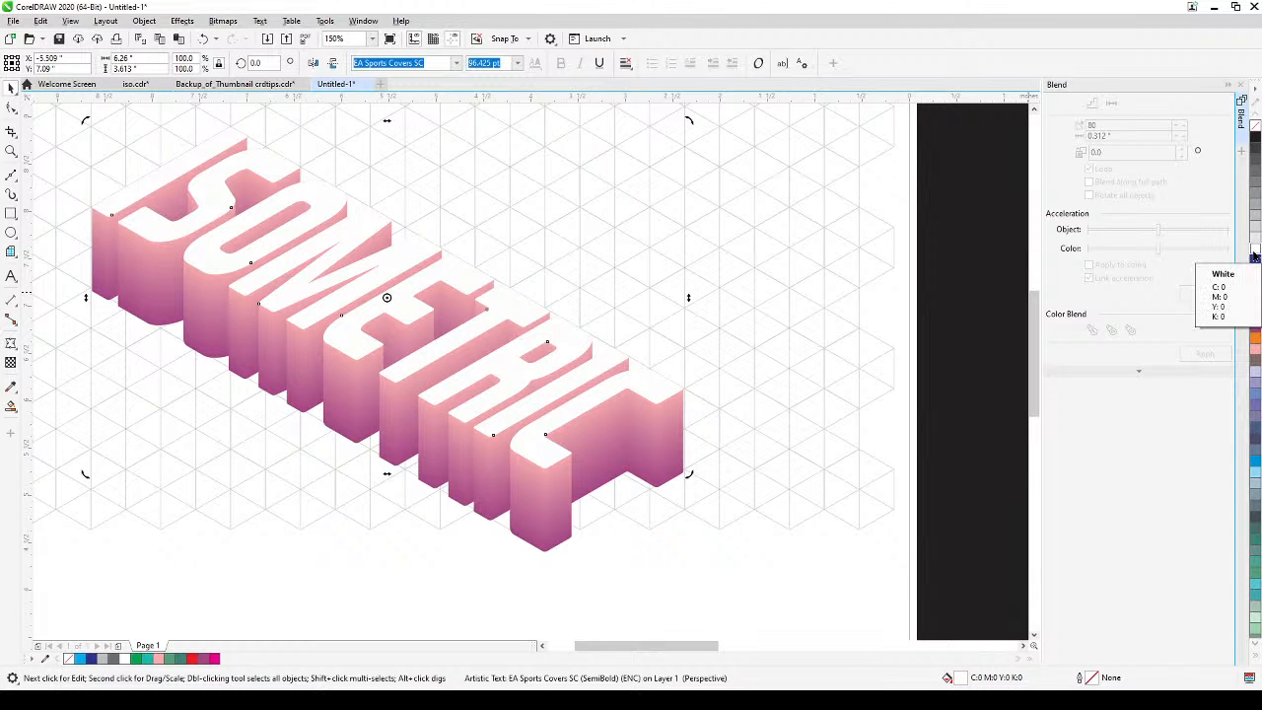
{"action": "scroll", "coordinate": [867, 378], "scroll_direction": "down", "scroll_amount": 3}
{"action": "left_click_drag", "start_coordinate": [864, 381], "coordinate": [664, 411]}
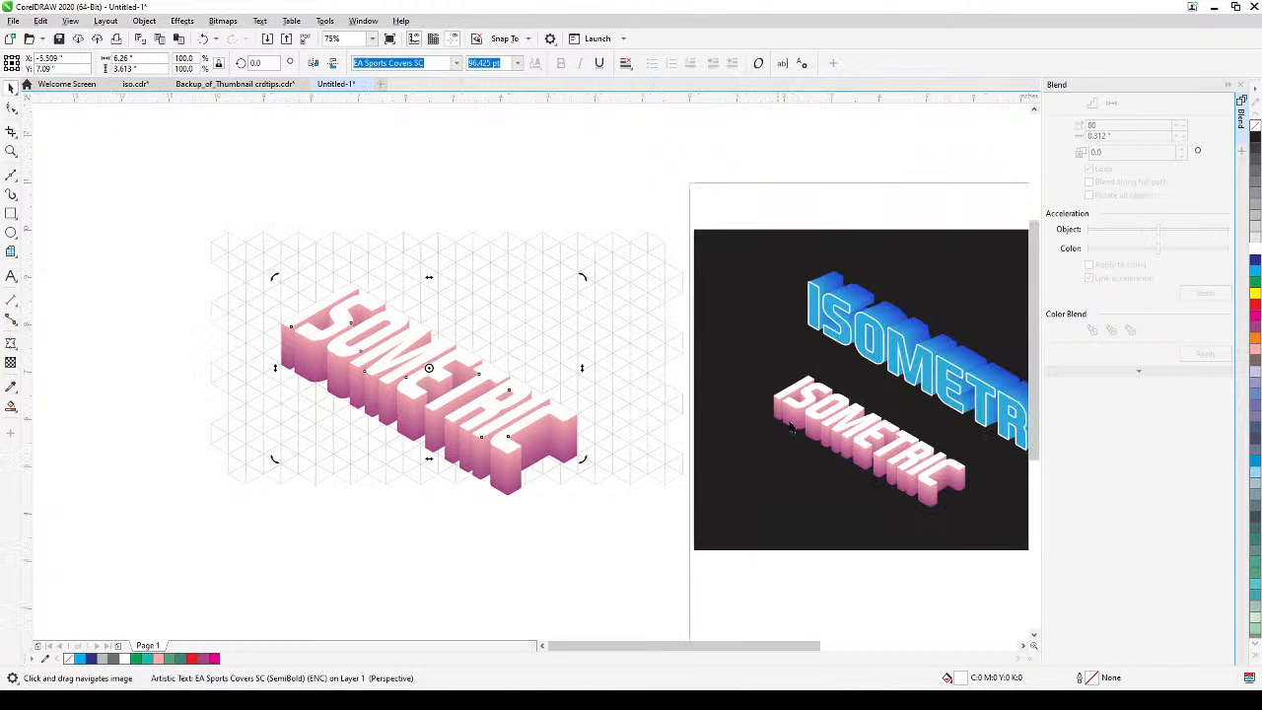
{"action": "left_click_drag", "start_coordinate": [708, 522], "coordinate": [786, 516]}
{"action": "left_click_drag", "start_coordinate": [677, 540], "coordinate": [674, 573]}
{"action": "left_click", "coordinate": [203, 258]}
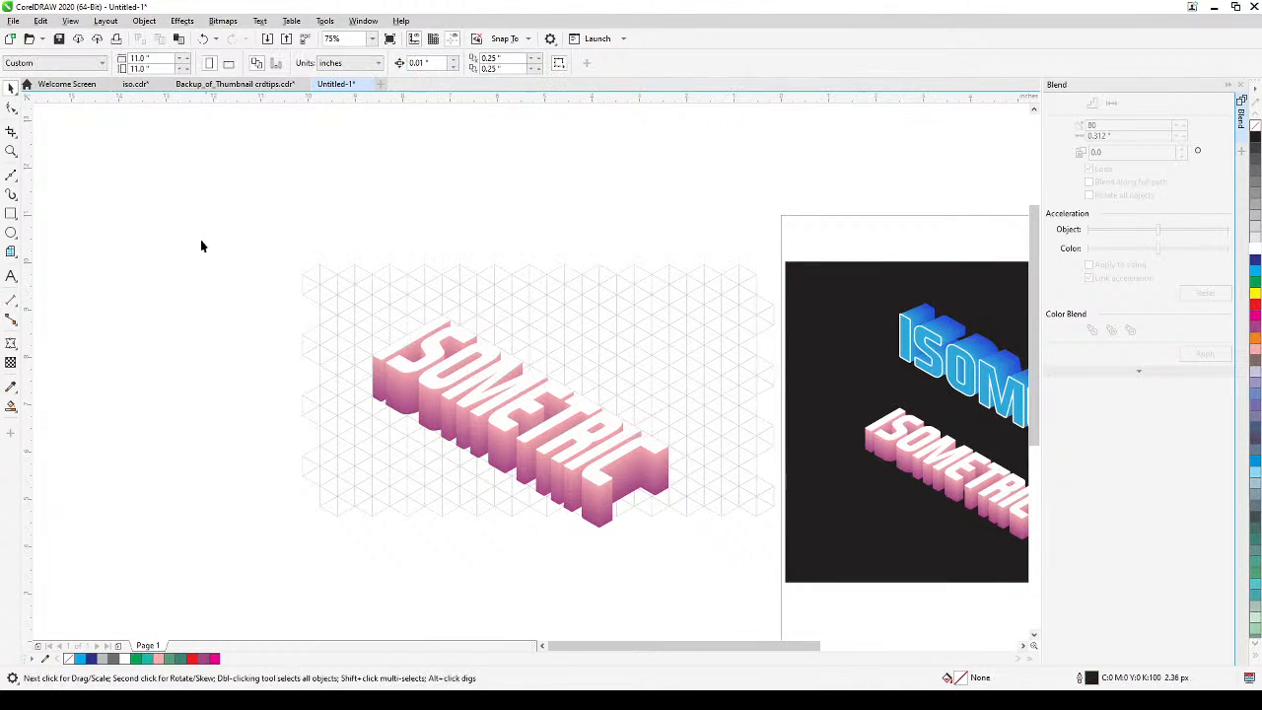
Draw a rectangle about 9.76 by 2.99 inches directly above the isometric grid and fill it with black.
{"action": "key", "text": "F6"}
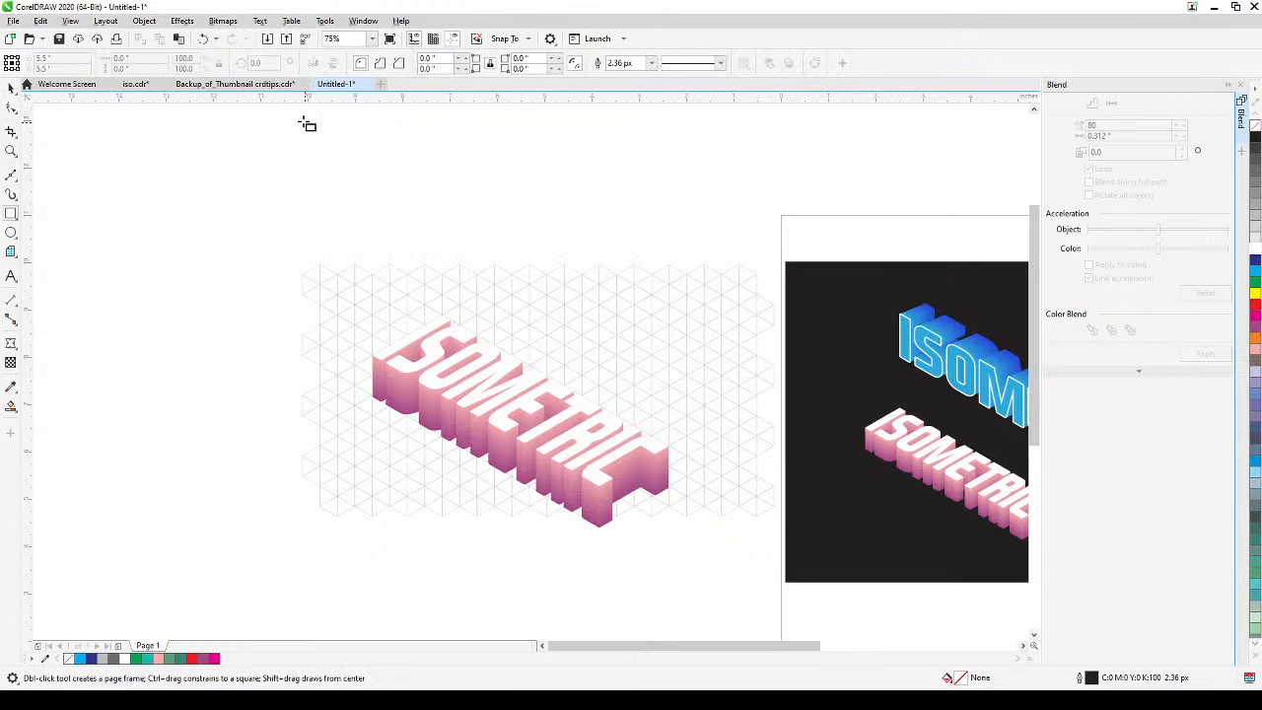
{"action": "left_click_drag", "start_coordinate": [298, 119], "coordinate": [766, 265]}
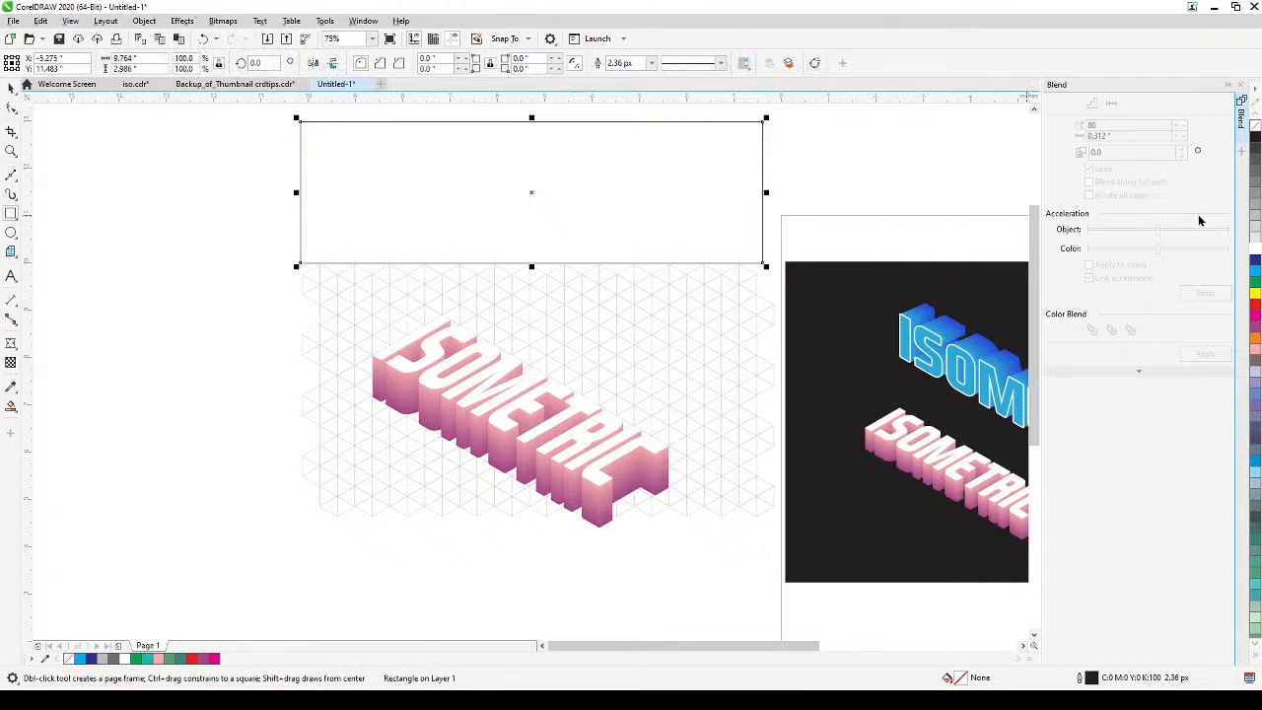
{"action": "left_click", "coordinate": [1255, 145]}
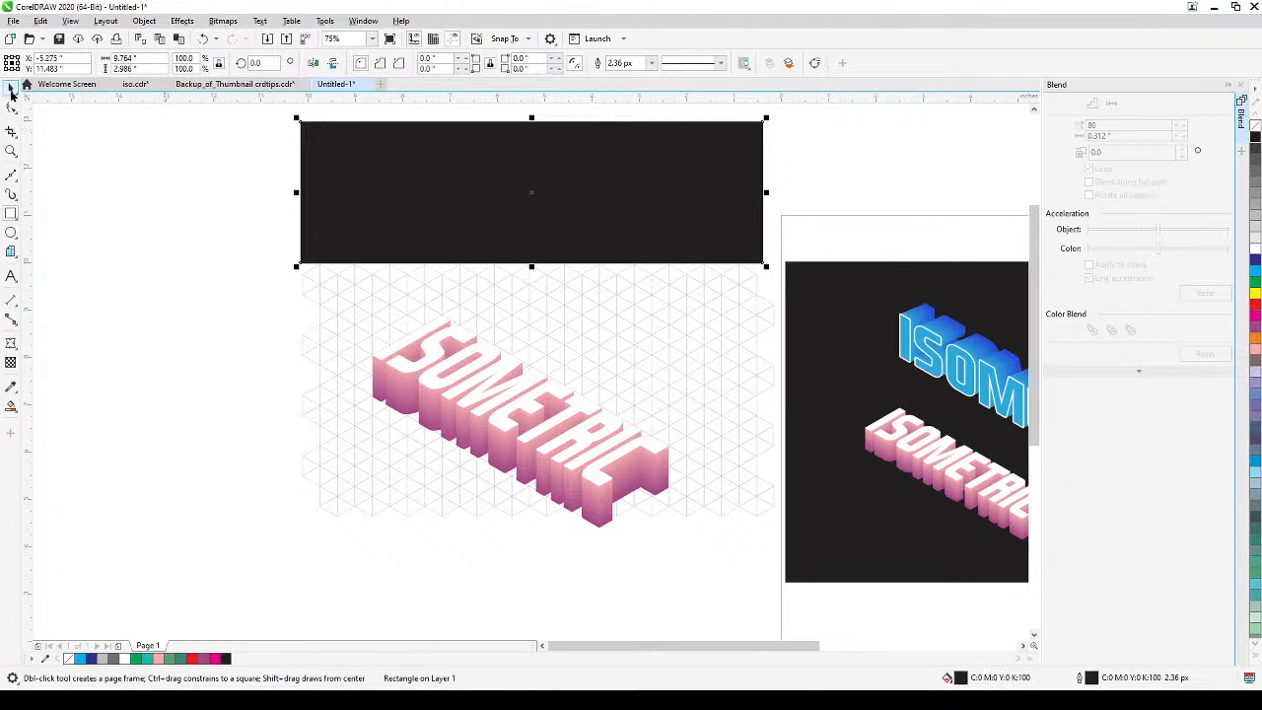
Select the whole pink ISOMETRIC lettering, move it up onto the black rectangle, and bring it to the front of the layer.
{"action": "left_click", "coordinate": [8, 89]}
{"action": "left_click_drag", "start_coordinate": [274, 577], "coordinate": [724, 305]}
{"action": "left_click_drag", "start_coordinate": [587, 372], "coordinate": [596, 174]}
{"action": "left_click_drag", "start_coordinate": [711, 248], "coordinate": [727, 459]}
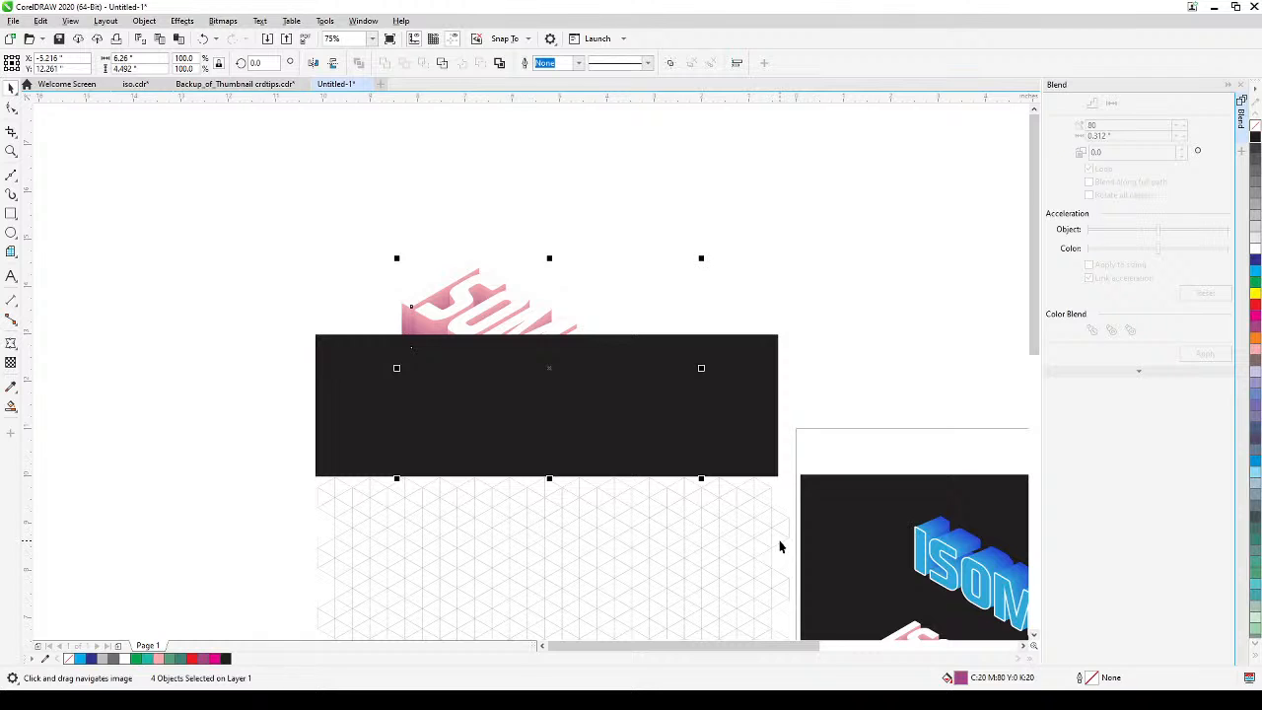
{"action": "key", "text": "shift+Page_Up"}
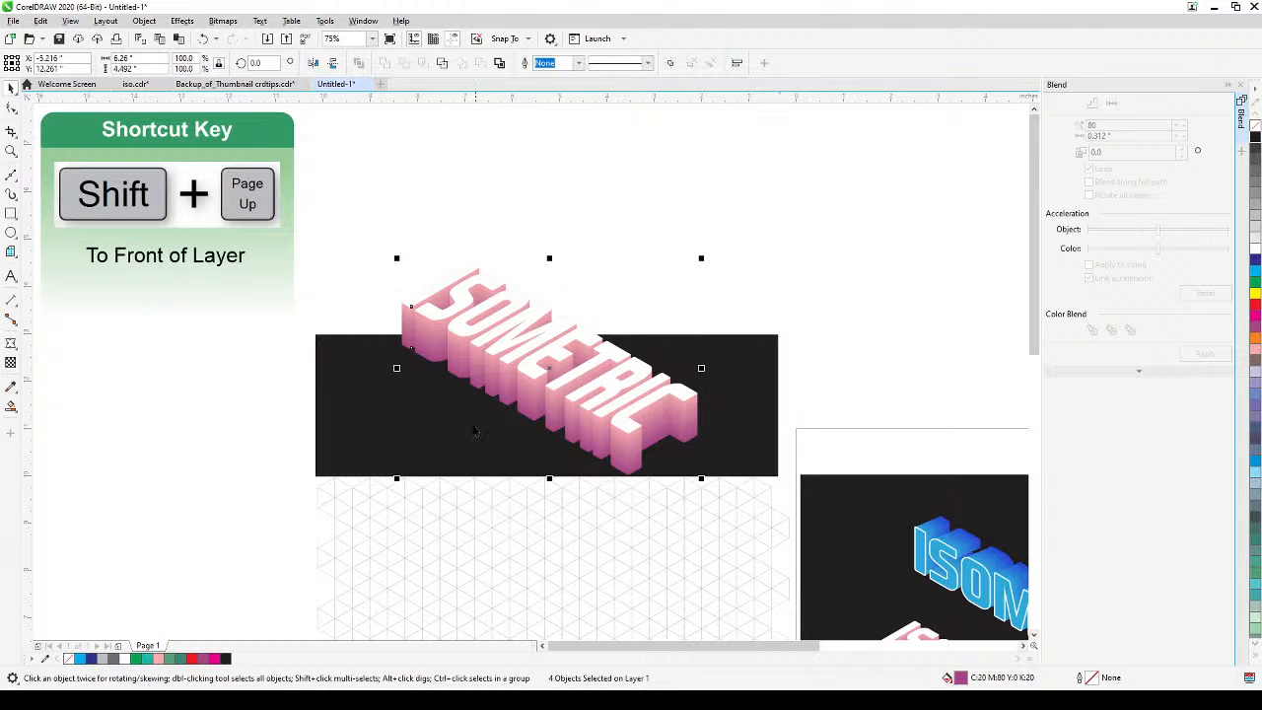
Stretch the black rectangle upward until it backs the whole lettering, and deselect it.
{"action": "left_click", "coordinate": [380, 433]}
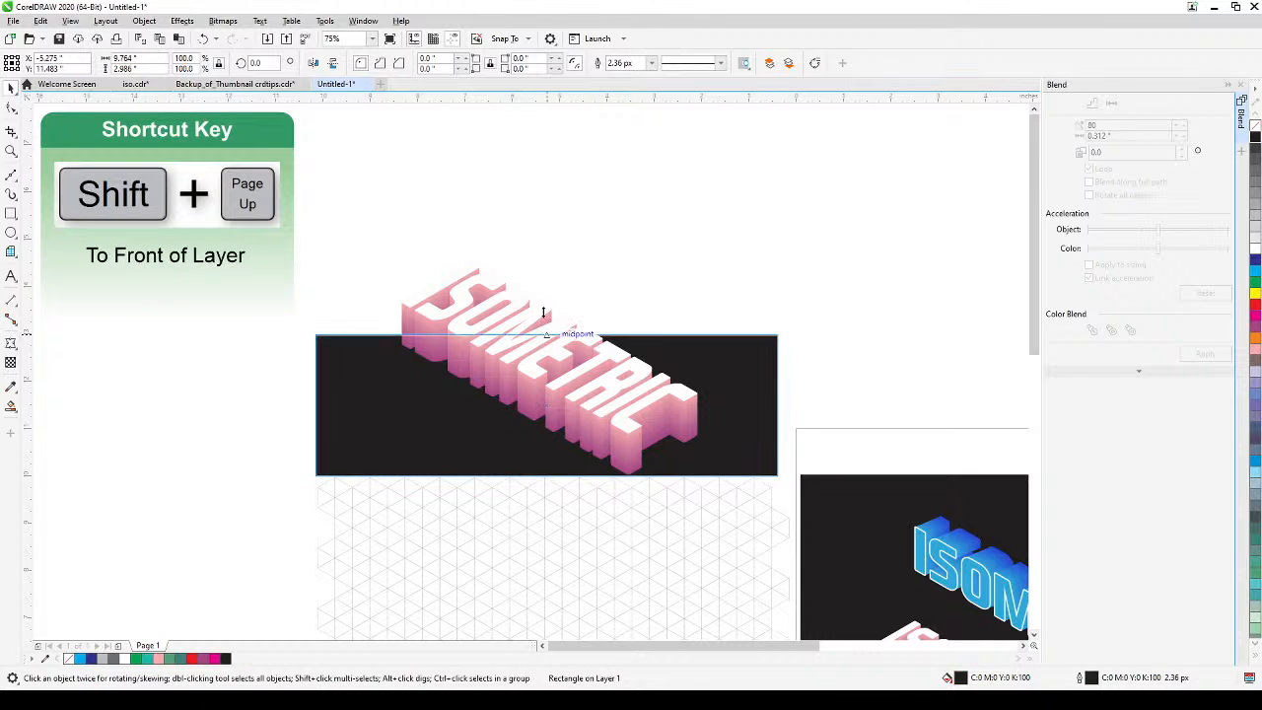
{"action": "left_click_drag", "start_coordinate": [542, 313], "coordinate": [541, 234]}
{"action": "key", "text": "Escape"}
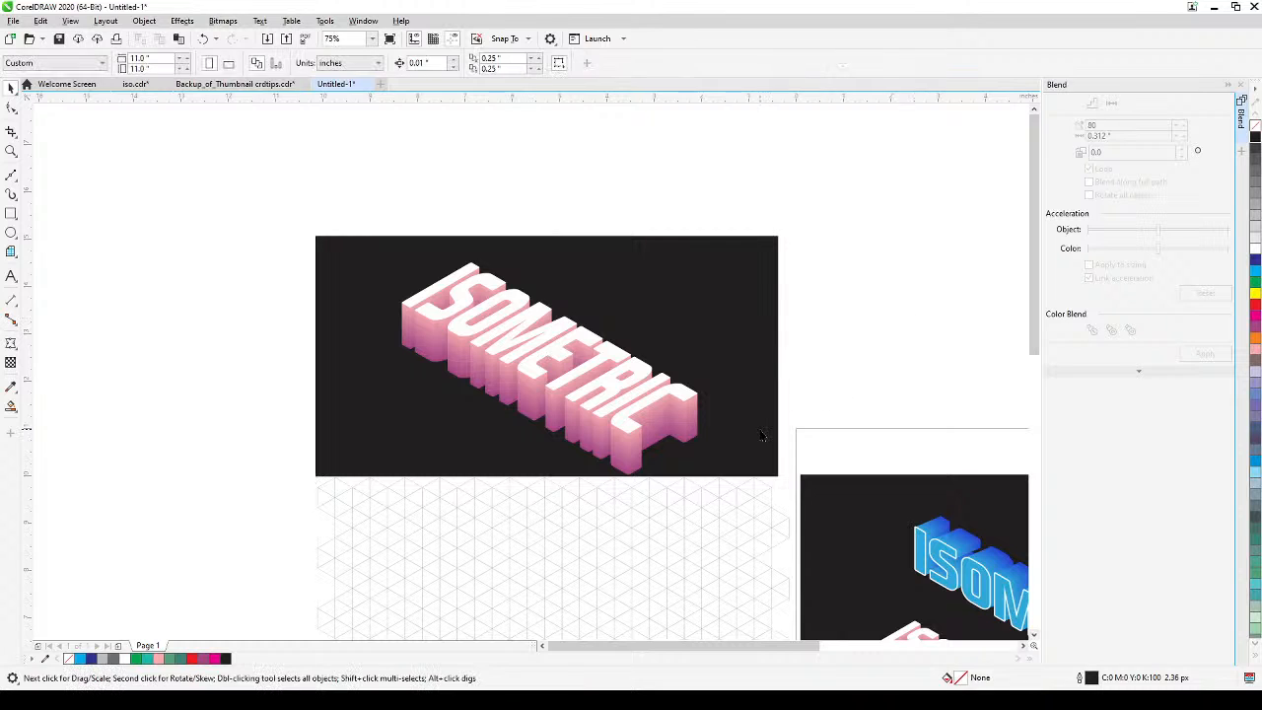
Review the blue finished example and add a new artistic text reading ISOMETRIC just below the empty grid.
{"action": "scroll", "coordinate": [731, 432], "scroll_direction": "down", "scroll_amount": 1}
{"action": "left_click_drag", "start_coordinate": [826, 557], "coordinate": [628, 458]}
{"action": "scroll", "coordinate": [746, 529], "scroll_direction": "up", "scroll_amount": 1}
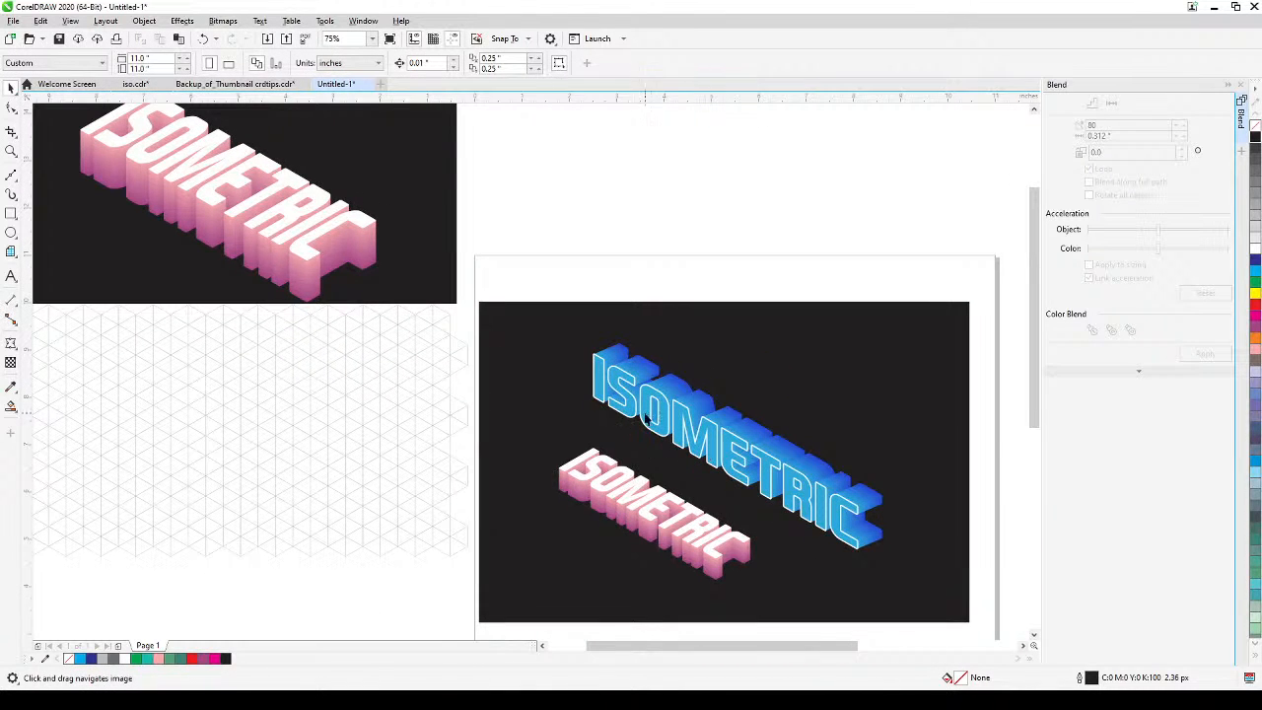
{"action": "scroll", "coordinate": [761, 500], "scroll_direction": "down", "scroll_amount": 1}
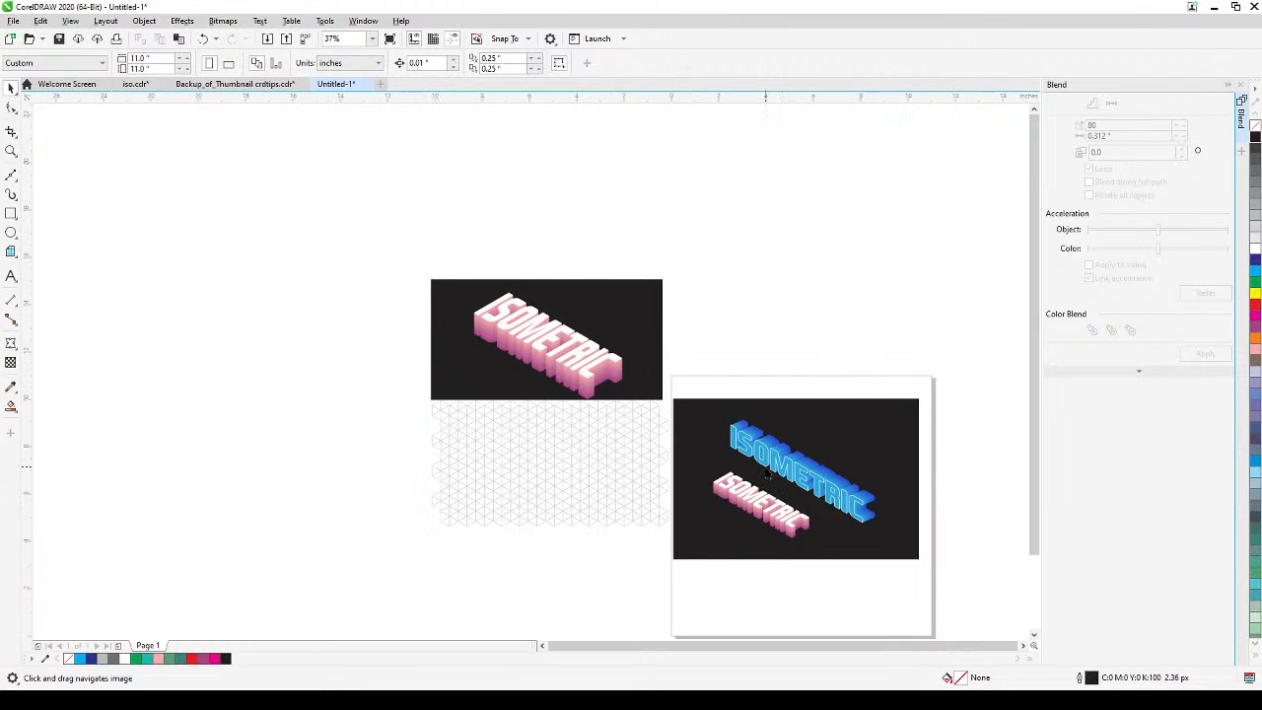
{"action": "scroll", "coordinate": [767, 475], "scroll_direction": "up", "scroll_amount": 1}
{"action": "left_click_drag", "start_coordinate": [766, 474], "coordinate": [878, 452]}
{"action": "left_click", "coordinate": [10, 277]}
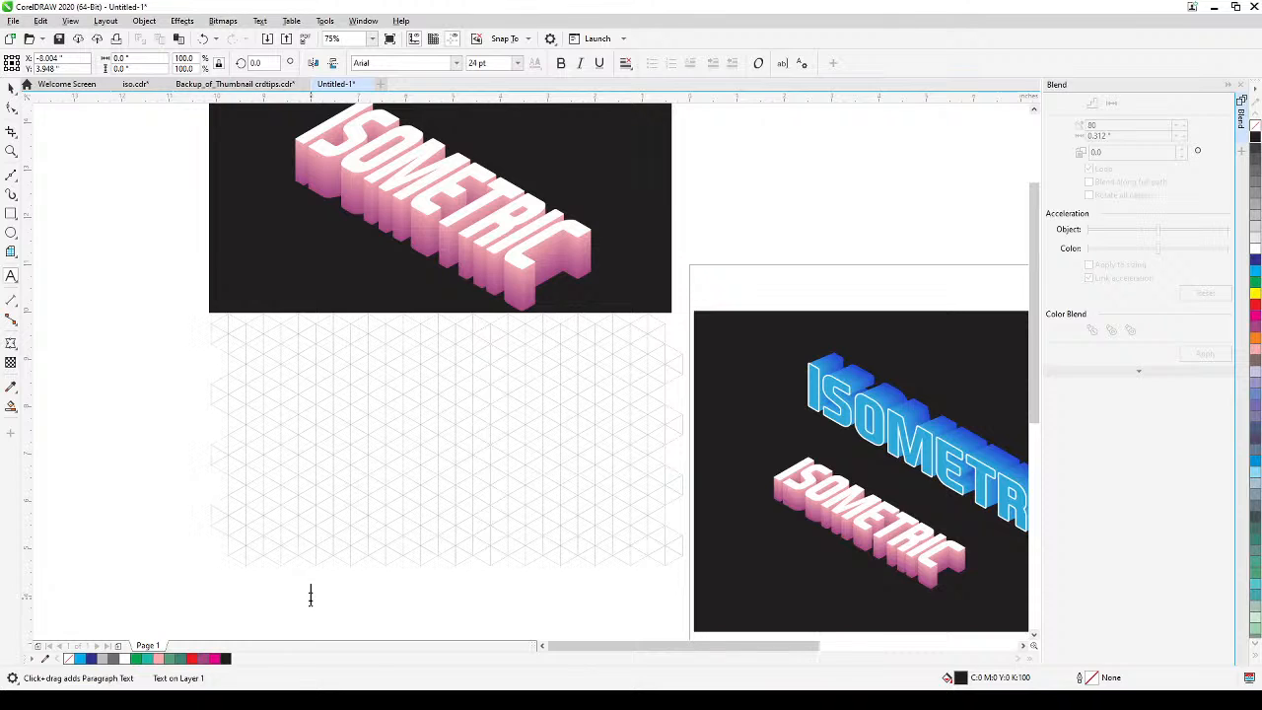
{"action": "left_click", "coordinate": [310, 594]}
{"action": "type", "text": "ISOMET"}
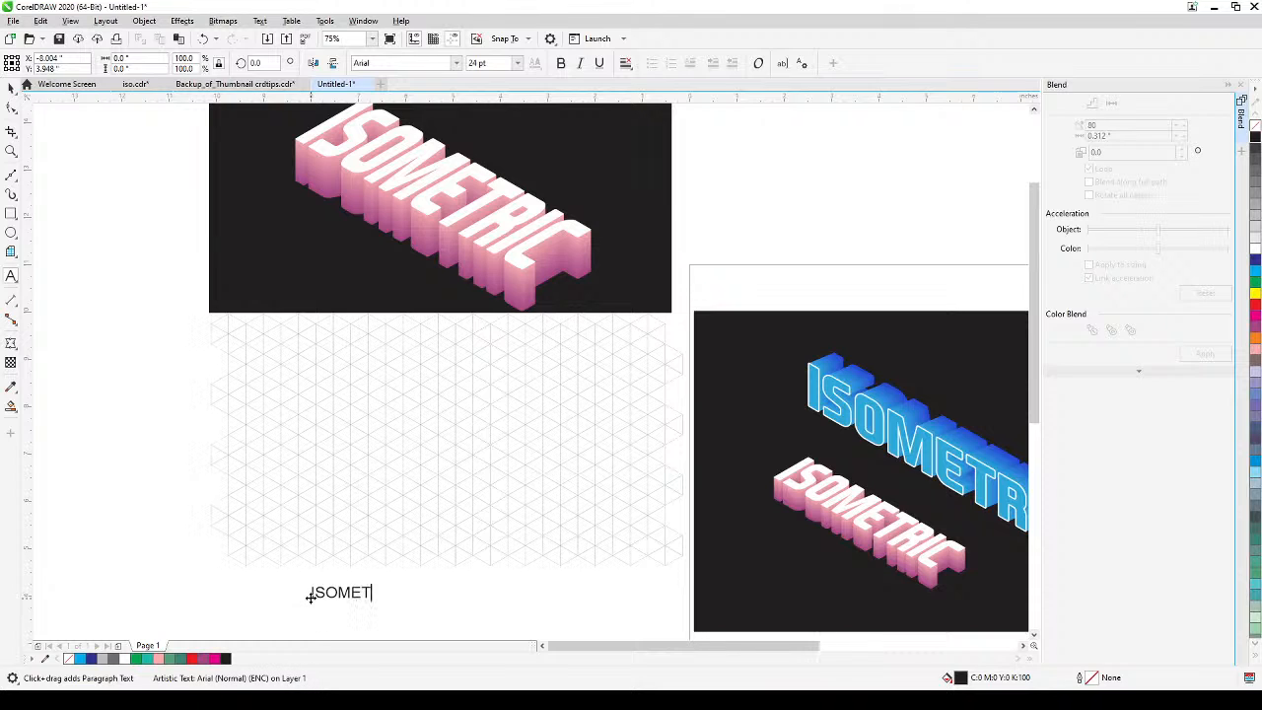
{"action": "type", "text": "RIC"}
{"action": "left_click", "coordinate": [10, 88]}
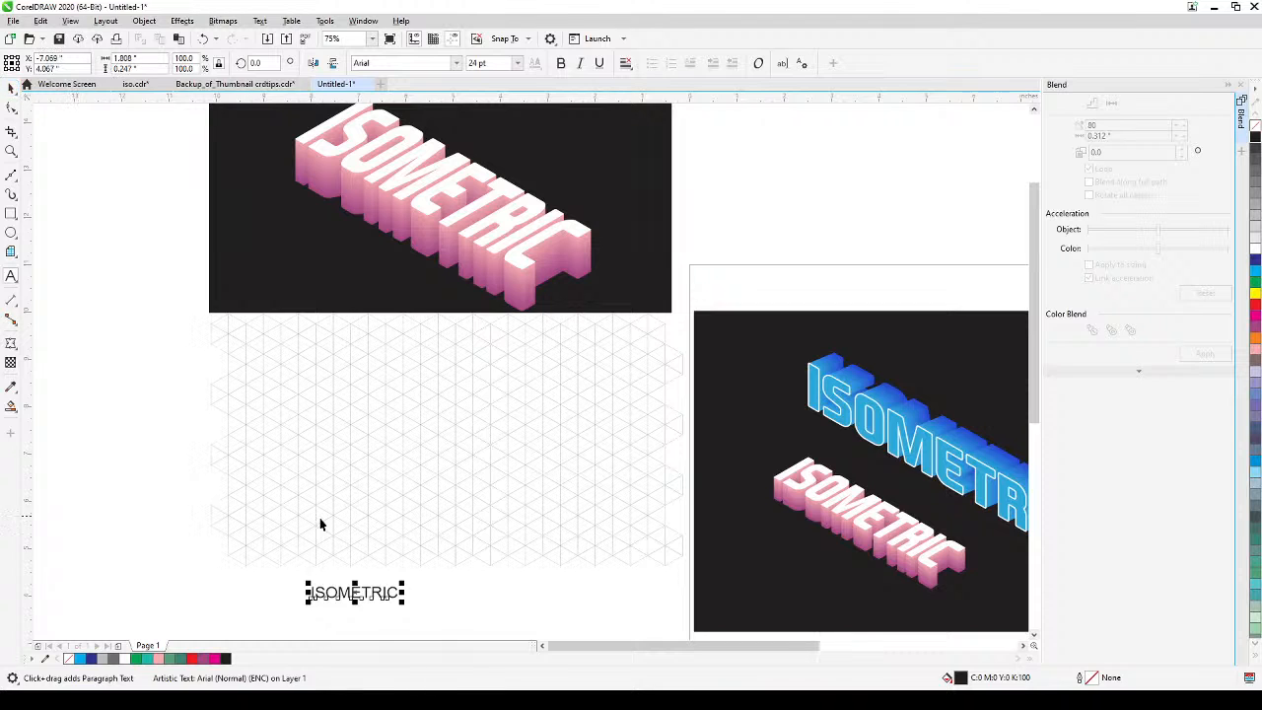
Enlarge the new text to about 6.26 inches wide and place it over the upper part of the grid.
{"action": "left_click_drag", "start_coordinate": [400, 579], "coordinate": [587, 532]}
{"action": "left_click_drag", "start_coordinate": [476, 588], "coordinate": [463, 390]}
{"action": "left_click_drag", "start_coordinate": [567, 407], "coordinate": [595, 425]}
Change the text's font to EA Sports Covers SC, enlarge it to about 7.46 inches wide, and reposition it on the grid.
{"action": "left_click", "coordinate": [457, 65]}
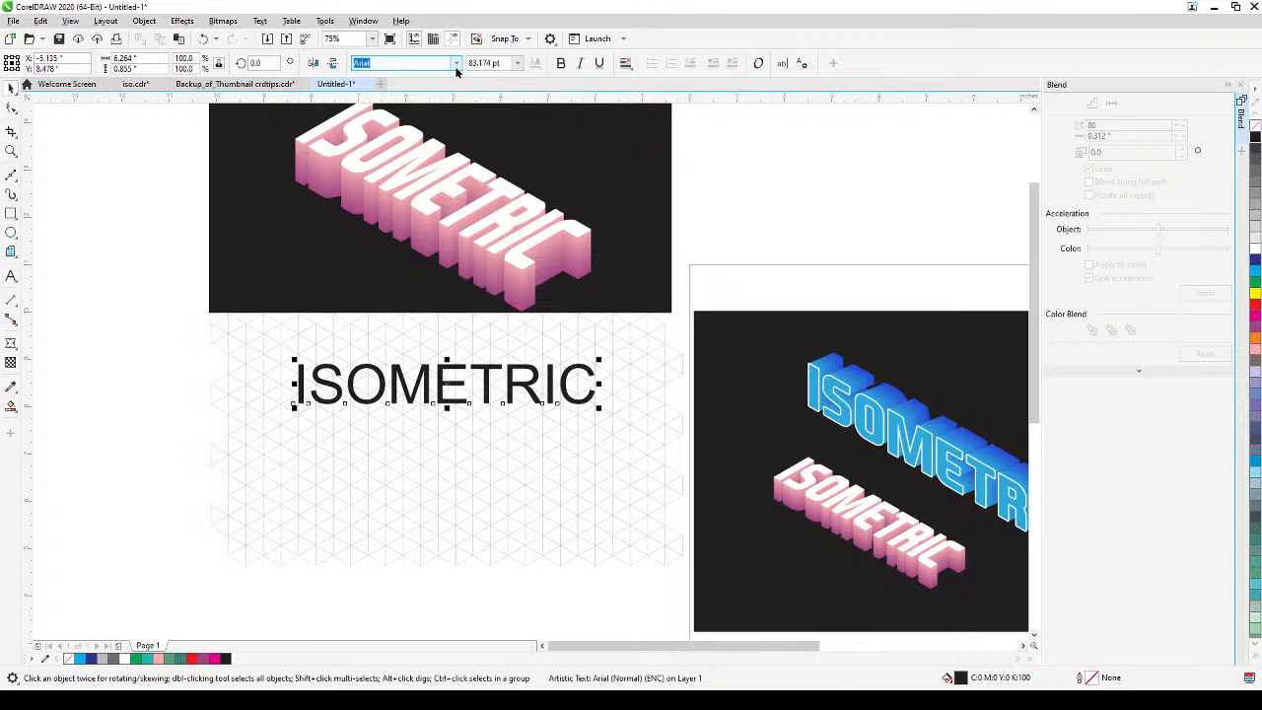
{"action": "left_click", "coordinate": [420, 106]}
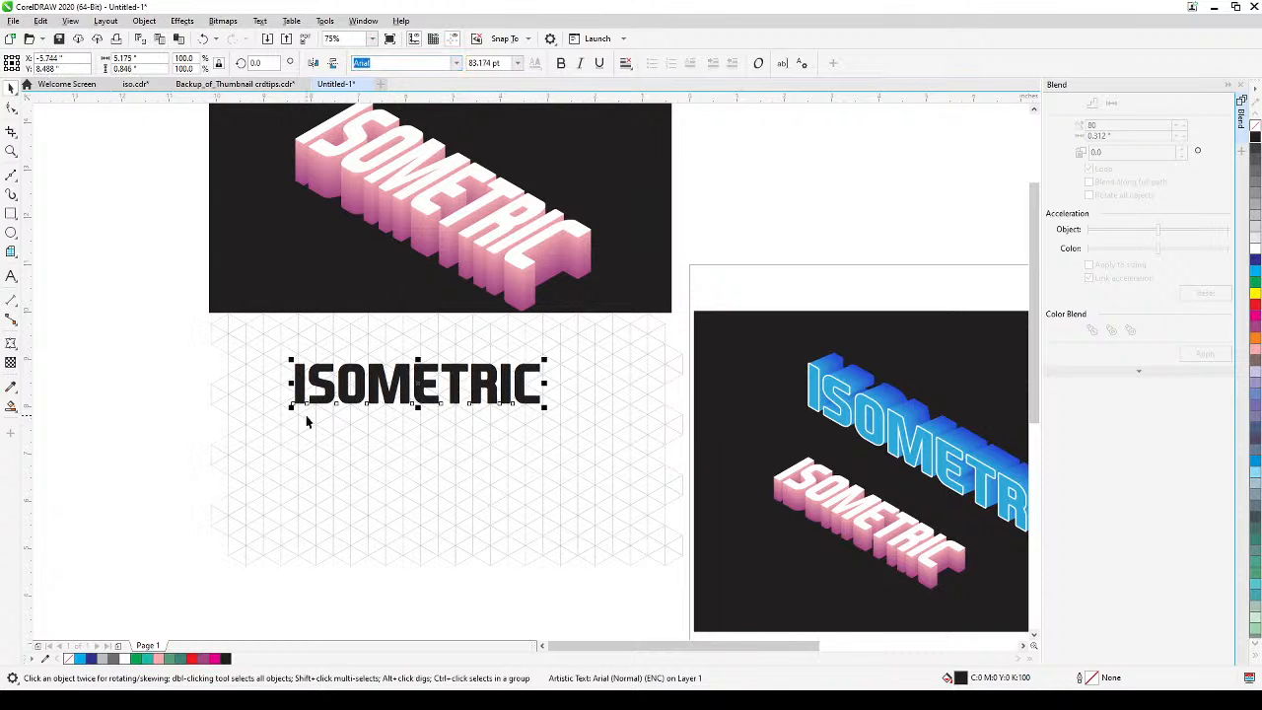
{"action": "left_click_drag", "start_coordinate": [290, 413], "coordinate": [258, 446]}
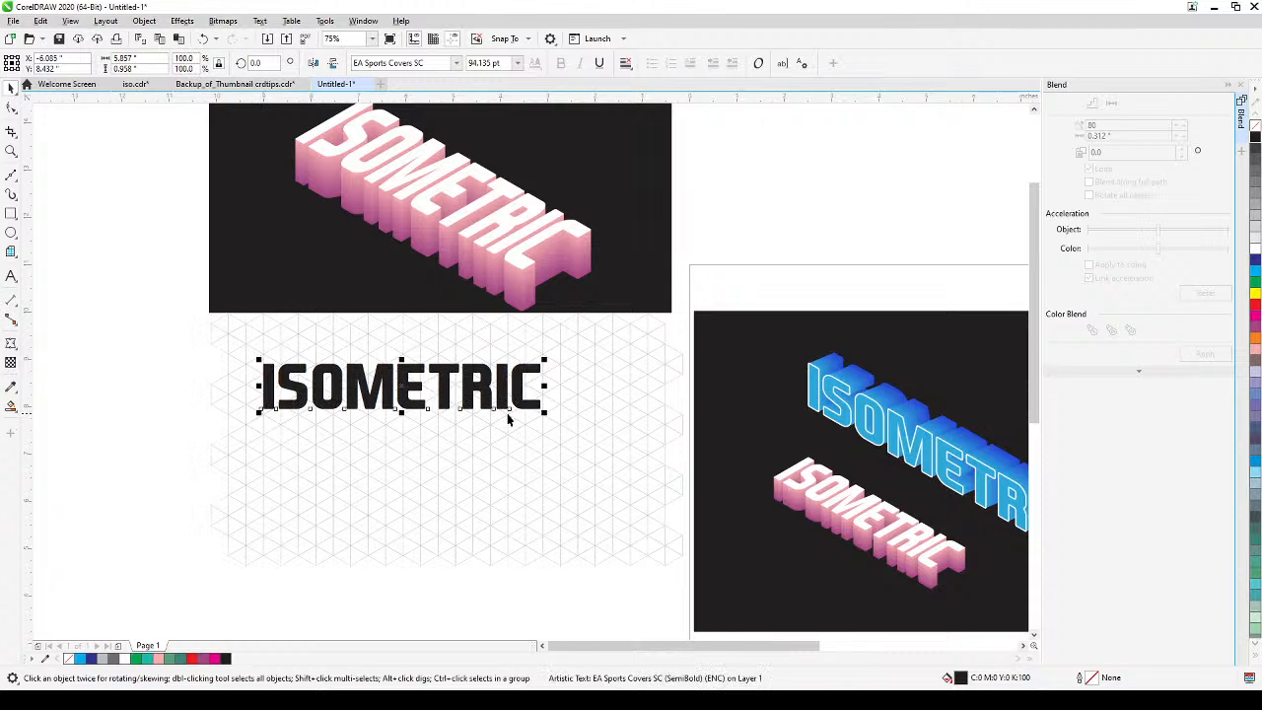
{"action": "left_click_drag", "start_coordinate": [545, 416], "coordinate": [618, 436]}
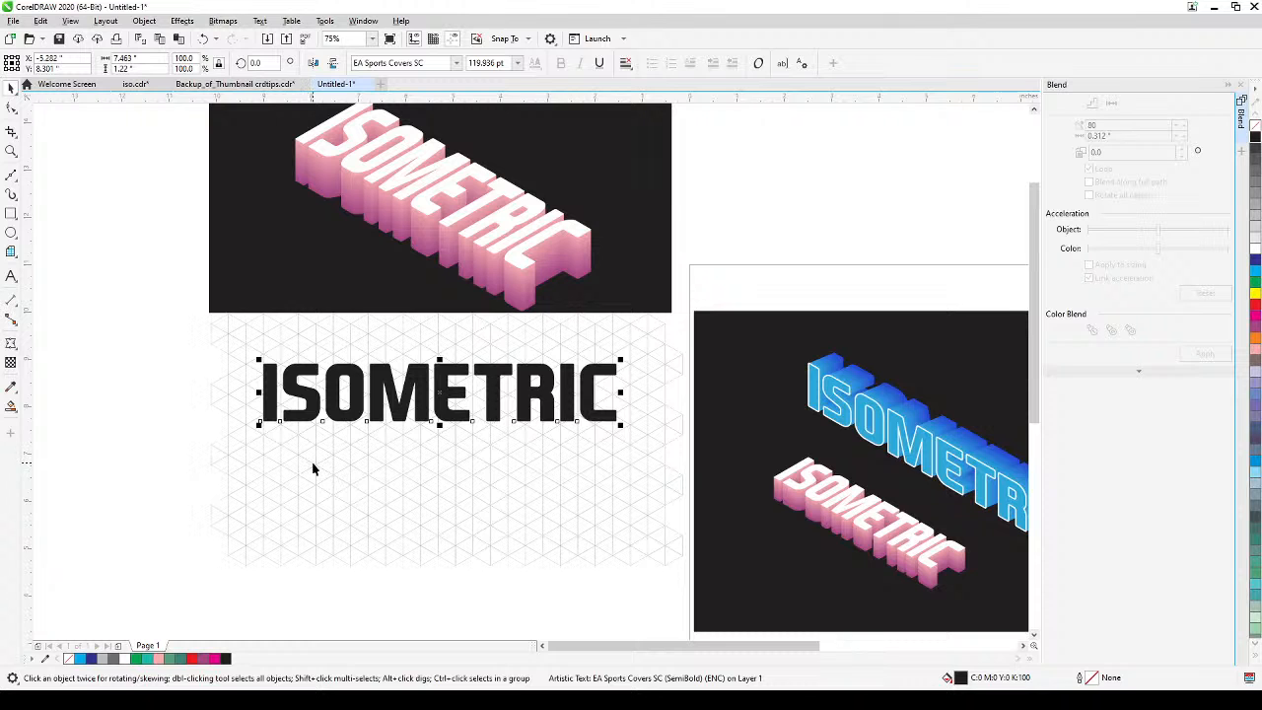
{"action": "left_click_drag", "start_coordinate": [382, 404], "coordinate": [393, 418]}
Add a perspective effect to the black ISOMETRIC text.
{"action": "scroll", "coordinate": [387, 469], "scroll_direction": "up", "scroll_amount": 2}
{"action": "left_click_drag", "start_coordinate": [389, 464], "coordinate": [470, 464]}
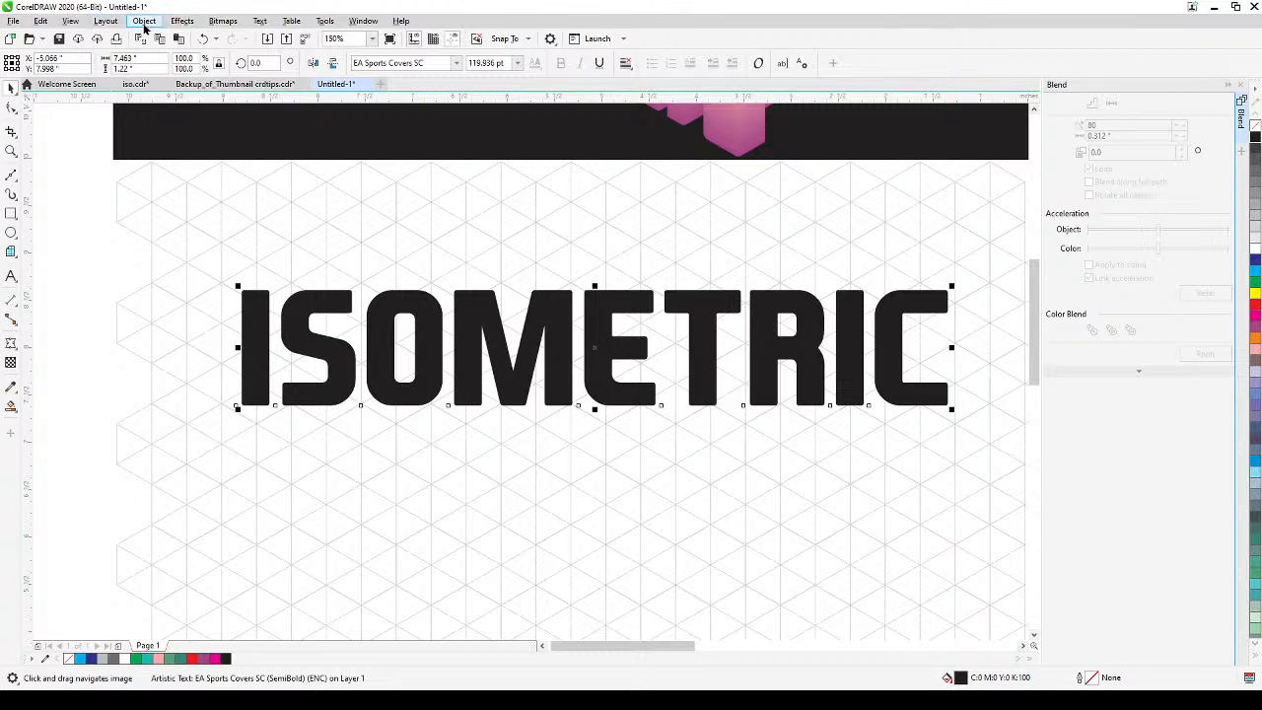
{"action": "left_click", "coordinate": [183, 22]}
{"action": "mouse_move", "coordinate": [161, 29]}
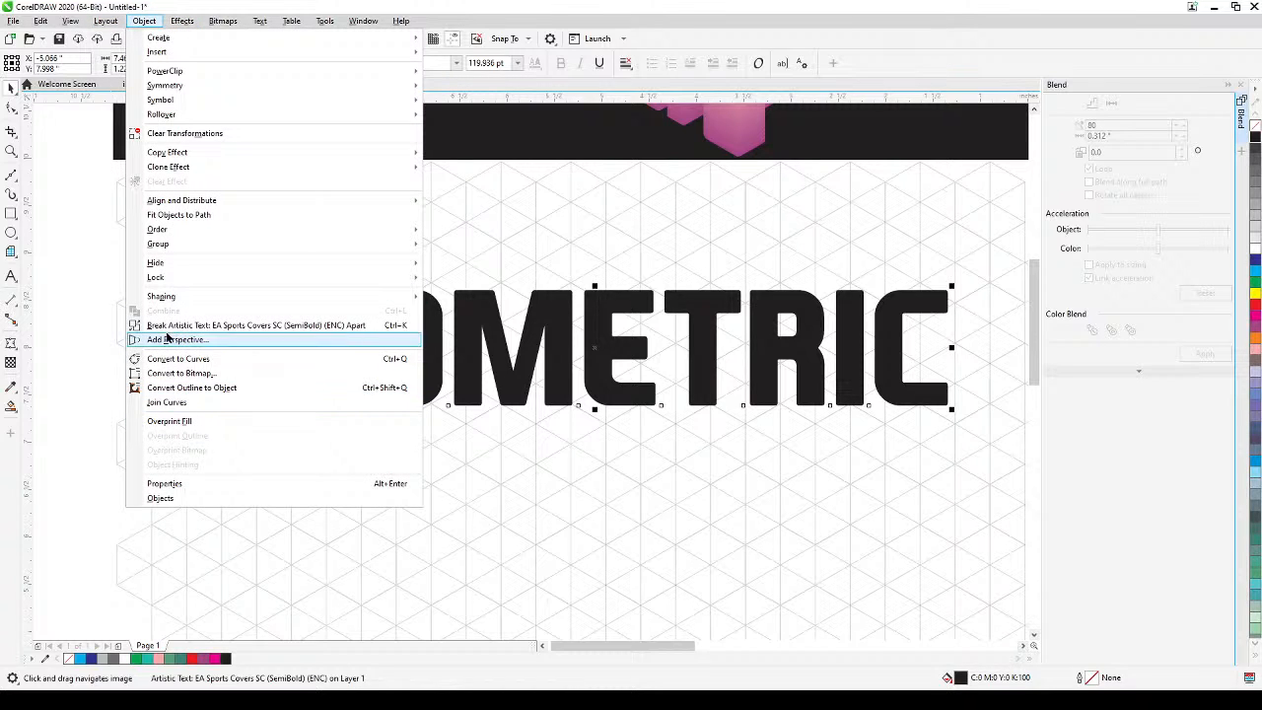
{"action": "left_click", "coordinate": [173, 339]}
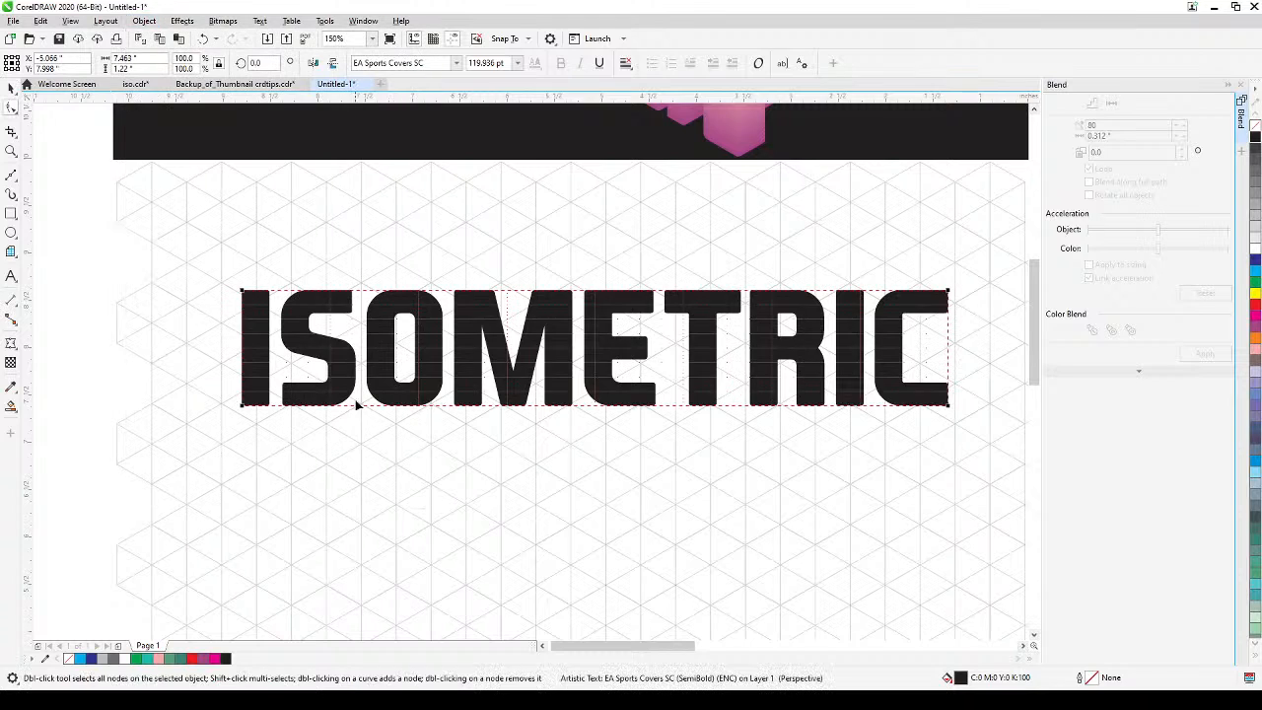
Move the perspective frame's upper and lower left corners onto the same vertical grid line.
{"action": "mouse_move", "coordinate": [296, 432]}
{"action": "left_mouse_down"}
{"action": "mouse_move", "coordinate": [382, 394]}
{"action": "mouse_move", "coordinate": [320, 427]}
{"action": "left_mouse_up"}
{"action": "scroll", "coordinate": [349, 378], "scroll_direction": "down", "scroll_amount": 1}
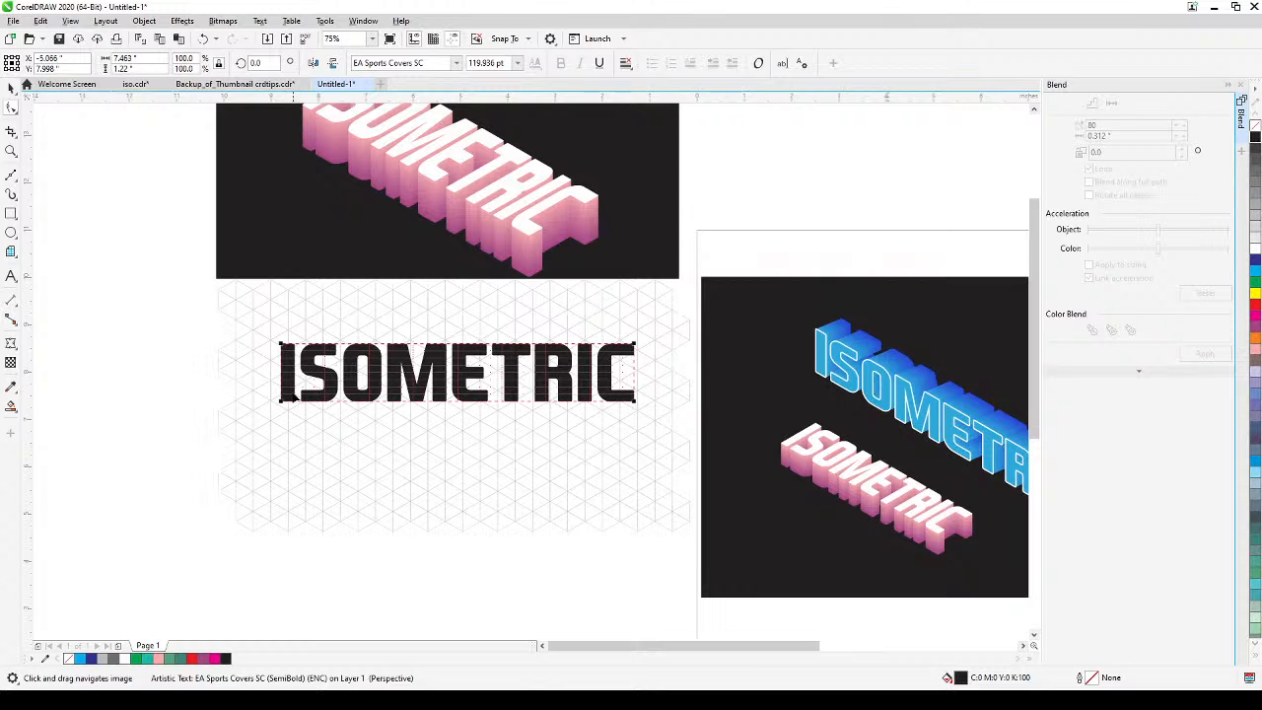
{"action": "scroll", "coordinate": [286, 374], "scroll_direction": "up", "scroll_amount": 1}
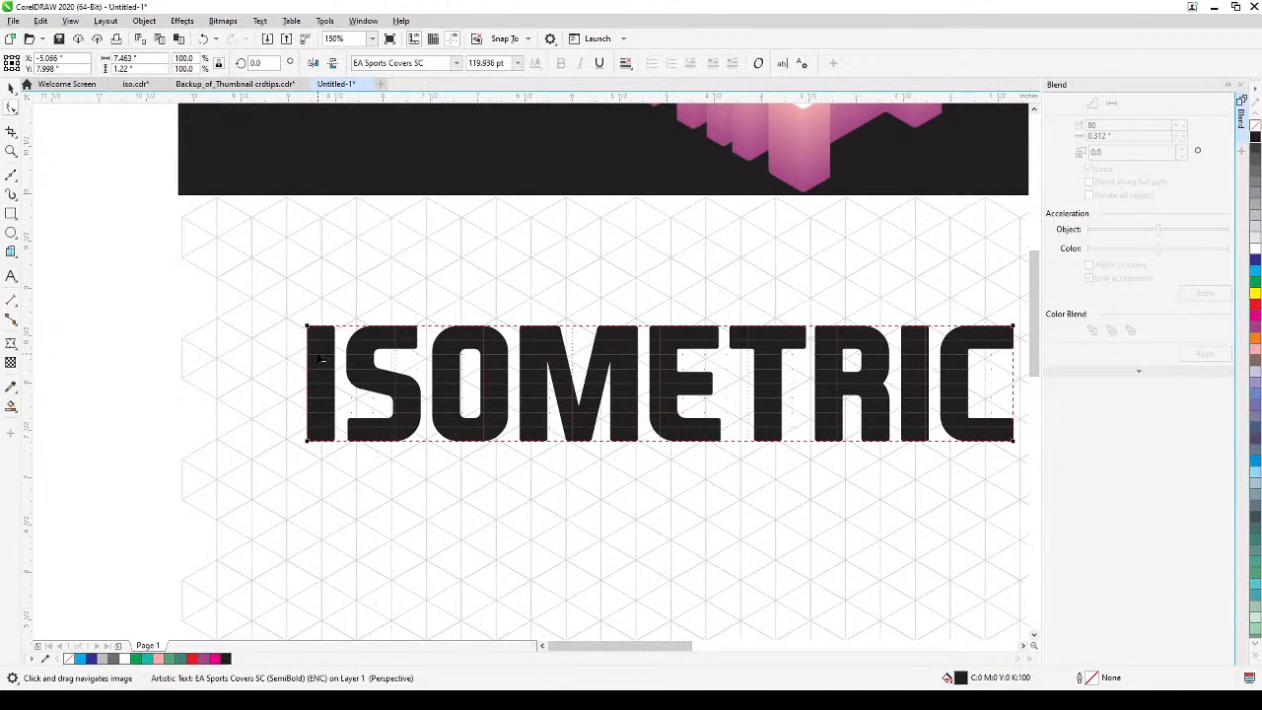
{"action": "left_click_drag", "start_coordinate": [307, 326], "coordinate": [286, 319]}
{"action": "left_click_drag", "start_coordinate": [309, 444], "coordinate": [286, 440]}
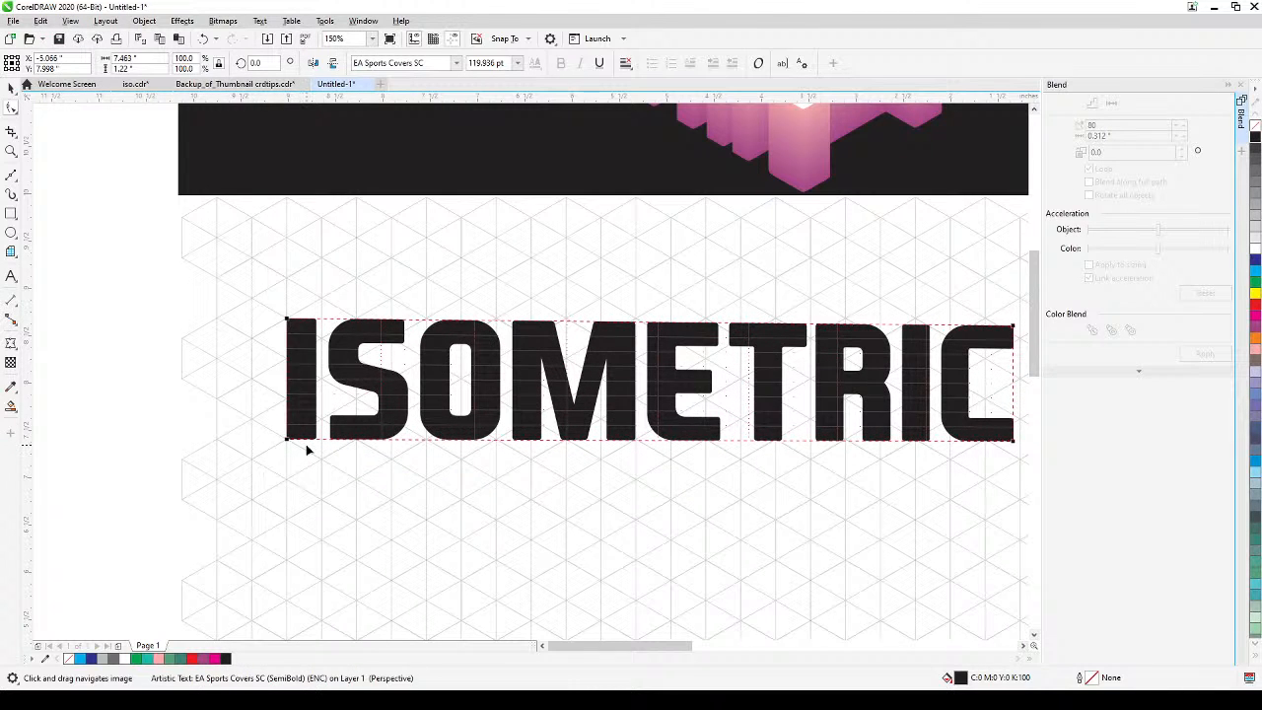
Move the perspective frame's two right corners inward and down so the text slopes downward along the isometric grid.
{"action": "scroll", "coordinate": [536, 473], "scroll_direction": "down", "scroll_amount": 1}
{"action": "left_click_drag", "start_coordinate": [656, 547], "coordinate": [618, 538]}
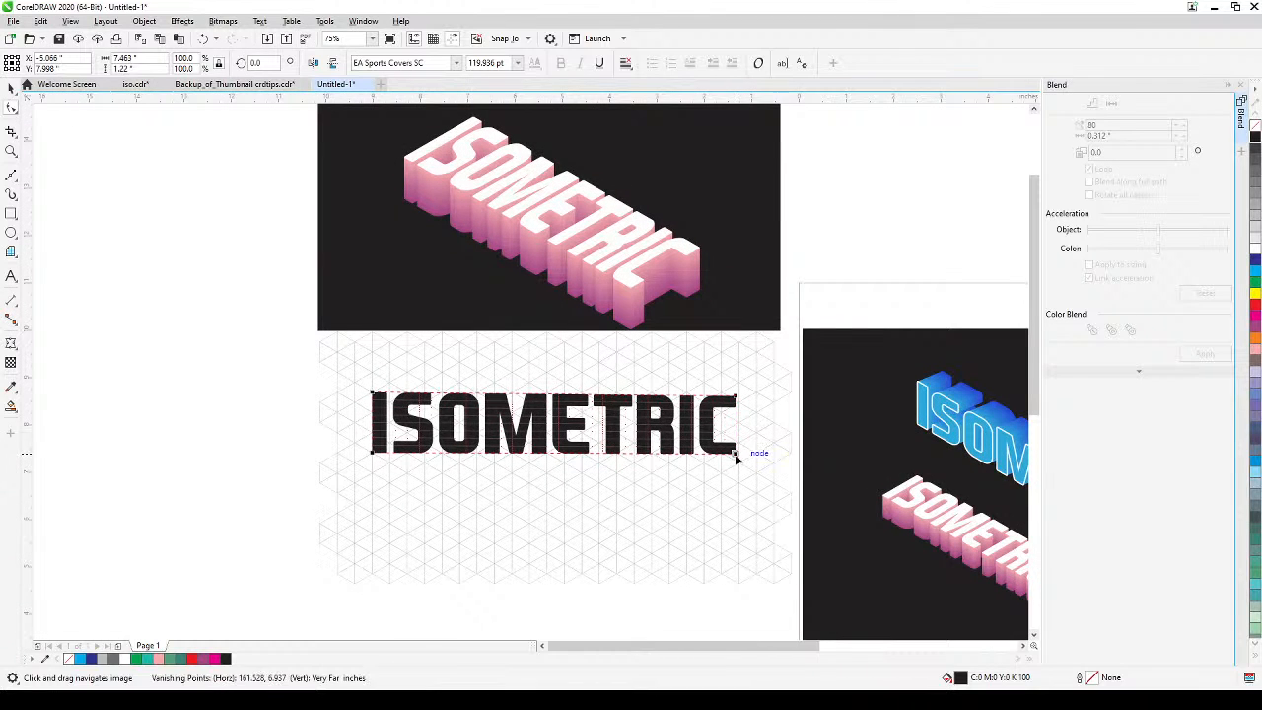
{"action": "left_click_drag", "start_coordinate": [737, 456], "coordinate": [598, 582]}
{"action": "left_click_drag", "start_coordinate": [737, 400], "coordinate": [599, 523]}
{"action": "scroll", "coordinate": [366, 453], "scroll_direction": "up", "scroll_amount": 2}
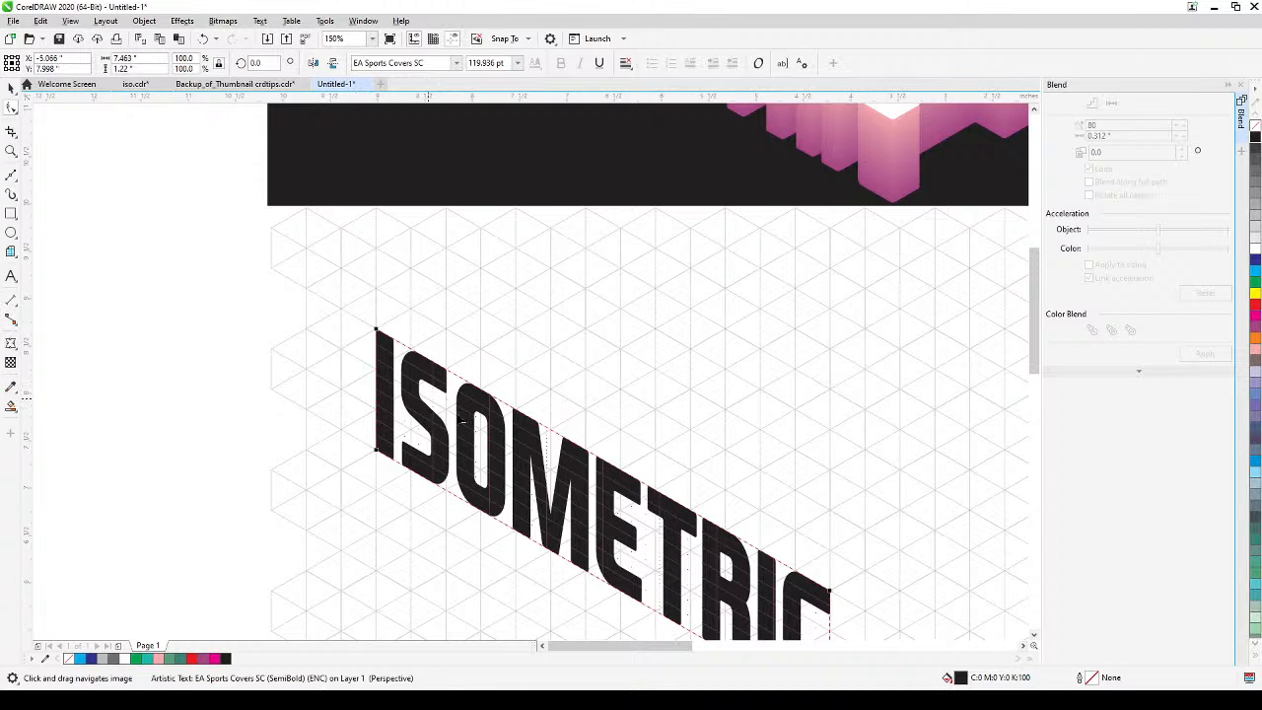
Move the perspective frame's two left corners outward and up to the next vertical grid line, keeping the text's slope along the grid.
{"action": "scroll", "coordinate": [462, 421], "scroll_direction": "down", "scroll_amount": 3}
{"action": "scroll", "coordinate": [609, 515], "scroll_direction": "up", "scroll_amount": 2}
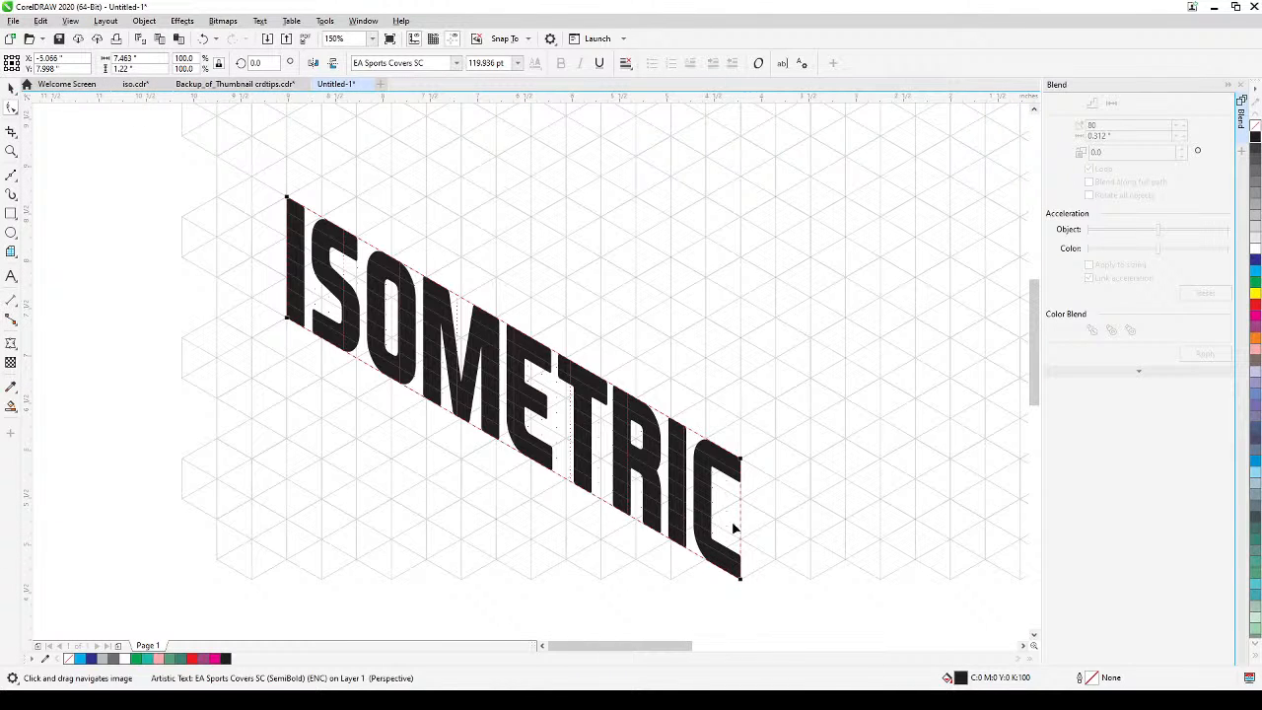
{"action": "left_click_drag", "start_coordinate": [545, 451], "coordinate": [648, 489]}
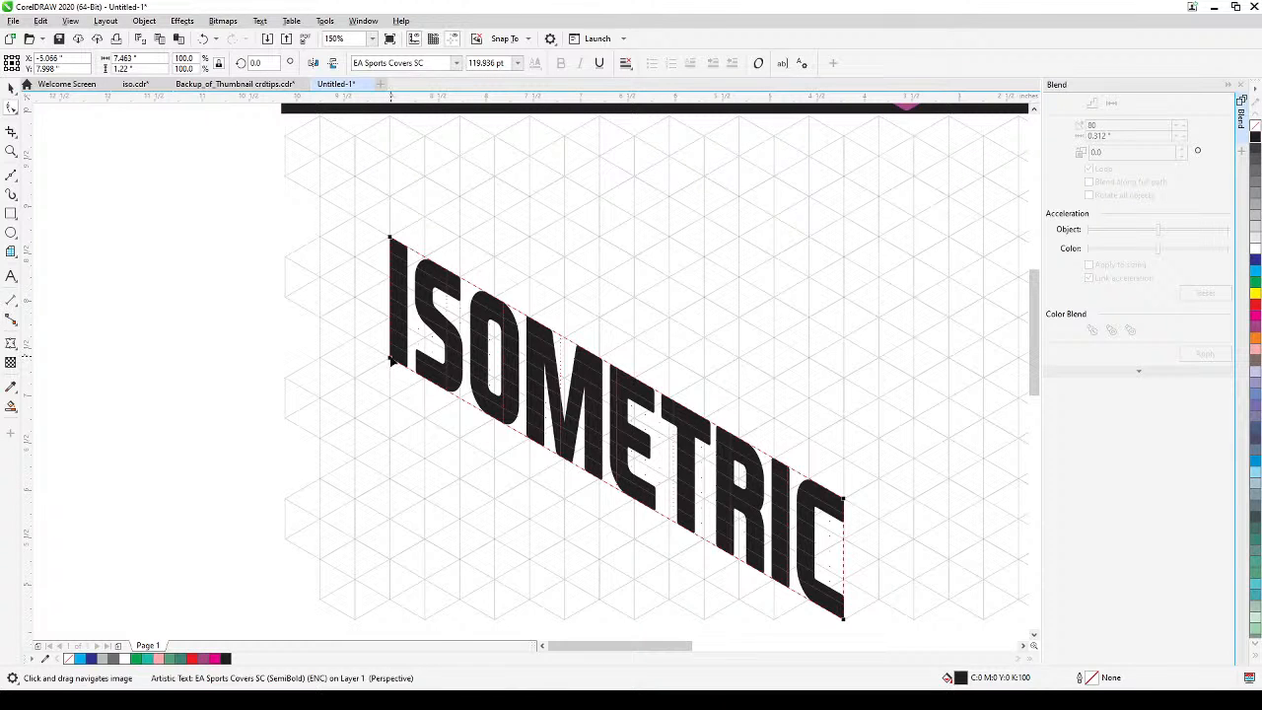
{"action": "left_click_drag", "start_coordinate": [389, 360], "coordinate": [354, 337]}
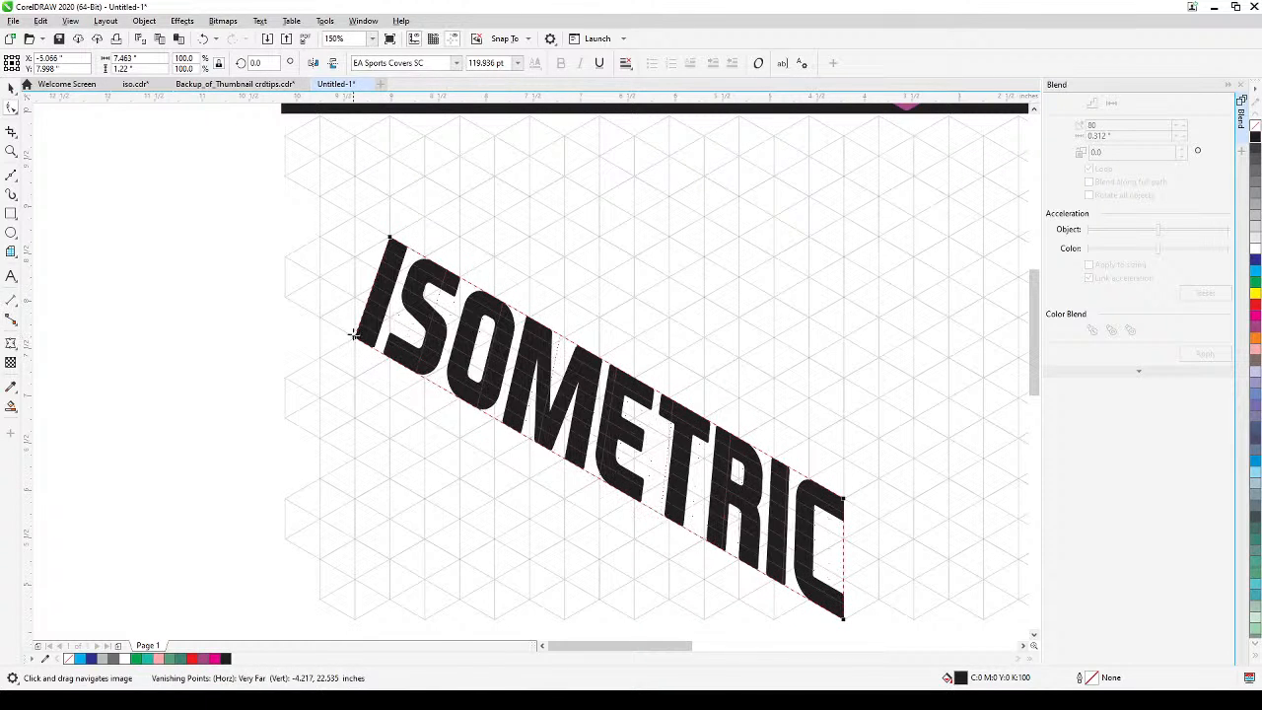
{"action": "left_click_drag", "start_coordinate": [390, 239], "coordinate": [354, 217]}
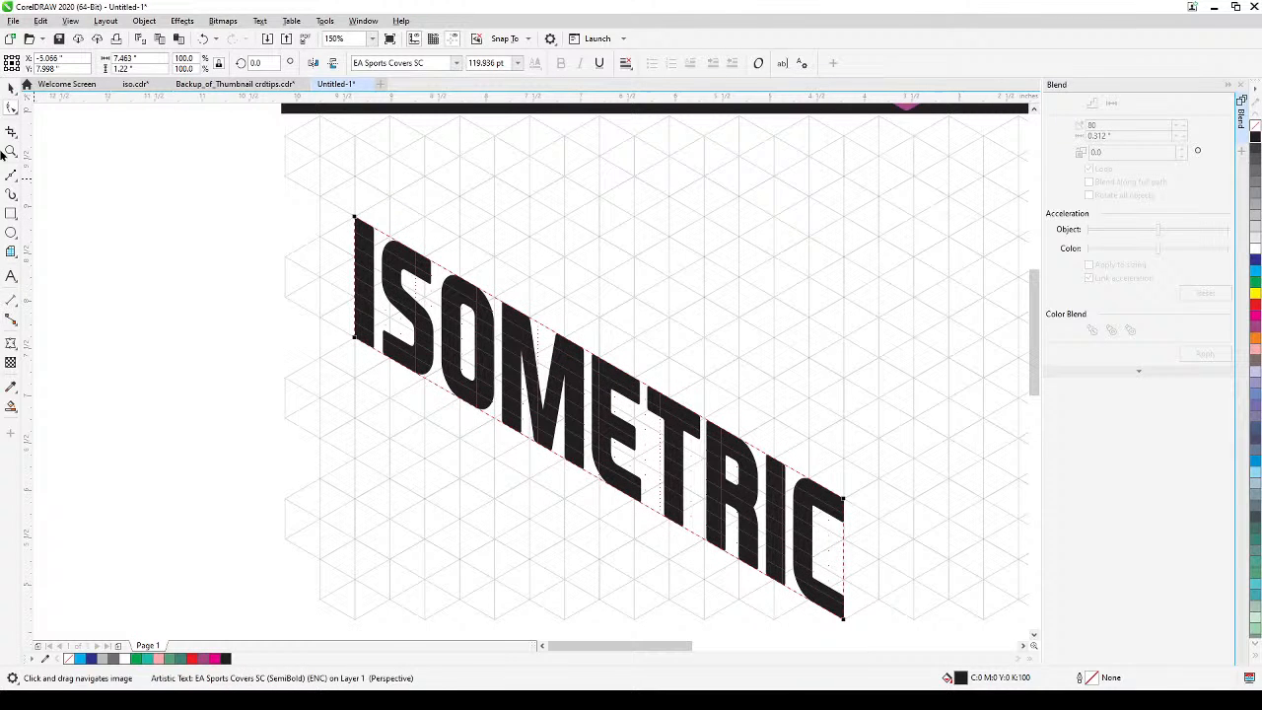
{"action": "left_click", "coordinate": [11, 88]}
Fill the slanted black ISOMETRIC text with cyan (C100 M0 Y0 K0).
{"action": "scroll", "coordinate": [188, 384], "scroll_direction": "down", "scroll_amount": 3}
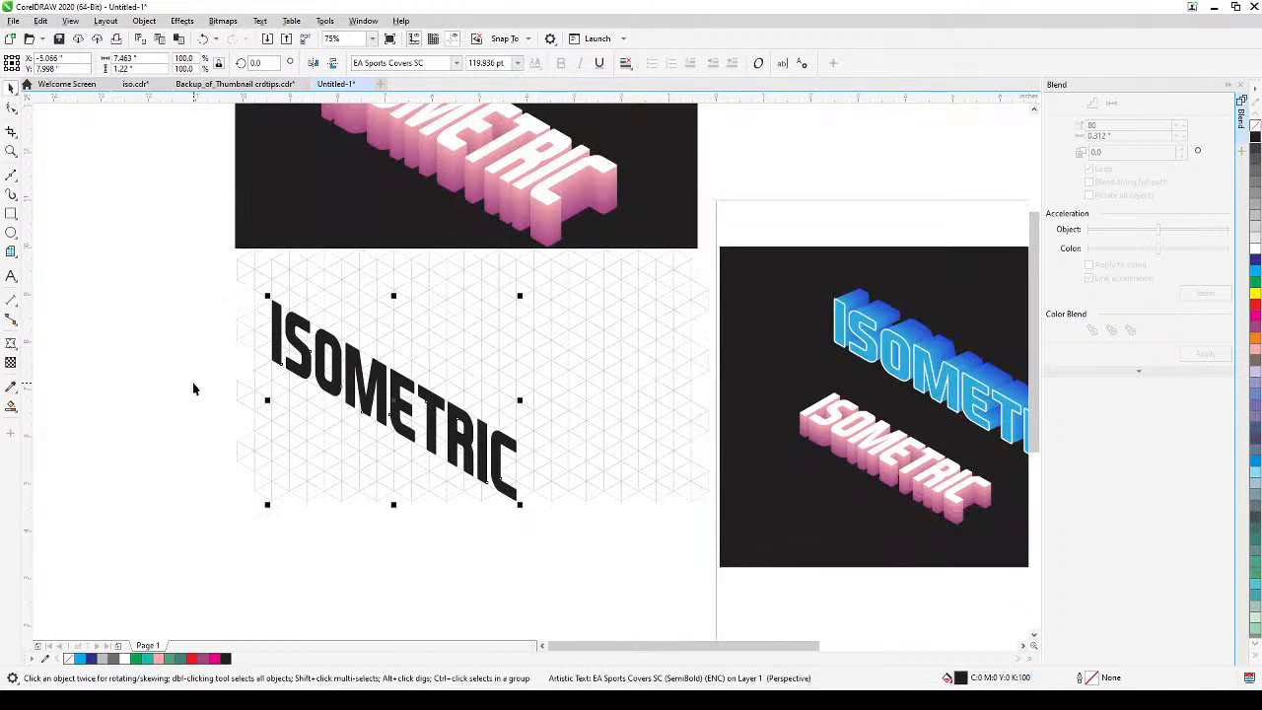
{"action": "left_click_drag", "start_coordinate": [312, 437], "coordinate": [239, 443]}
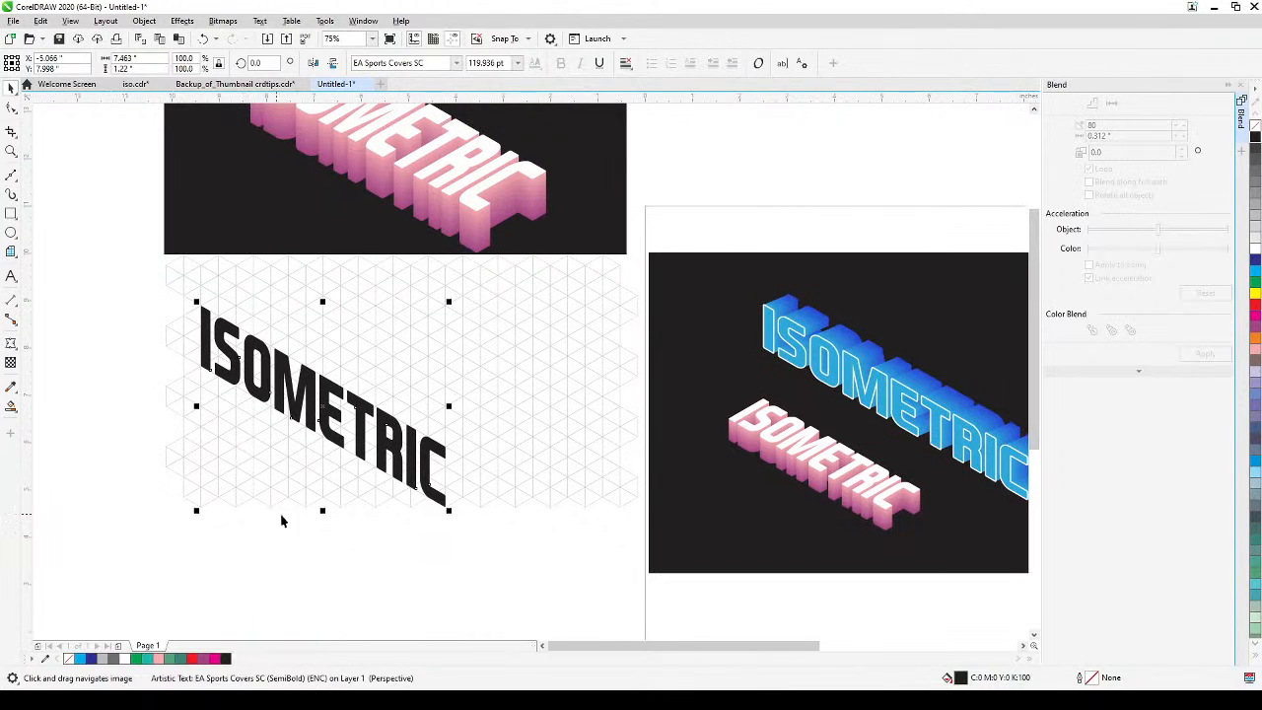
{"action": "mouse_move", "coordinate": [364, 521]}
{"action": "left_mouse_down"}
{"action": "mouse_move", "coordinate": [332, 501]}
{"action": "mouse_move", "coordinate": [352, 516]}
{"action": "left_mouse_up"}
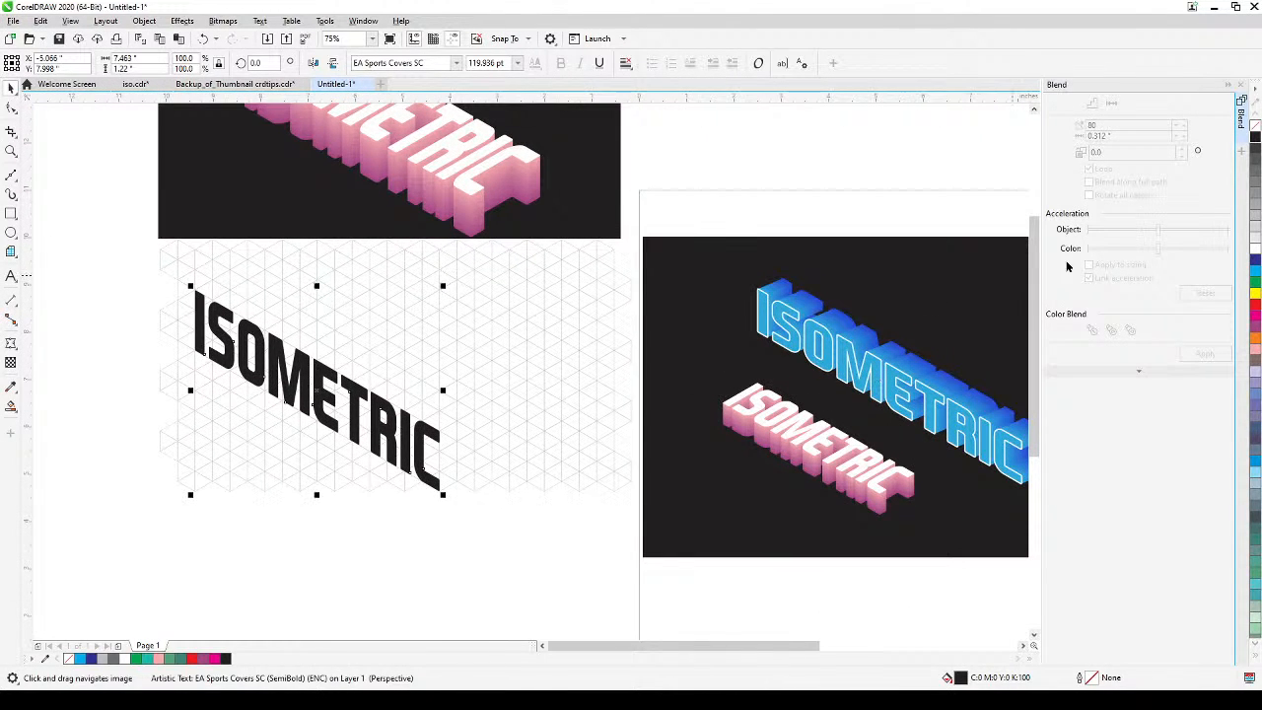
{"action": "left_click", "coordinate": [1253, 275]}
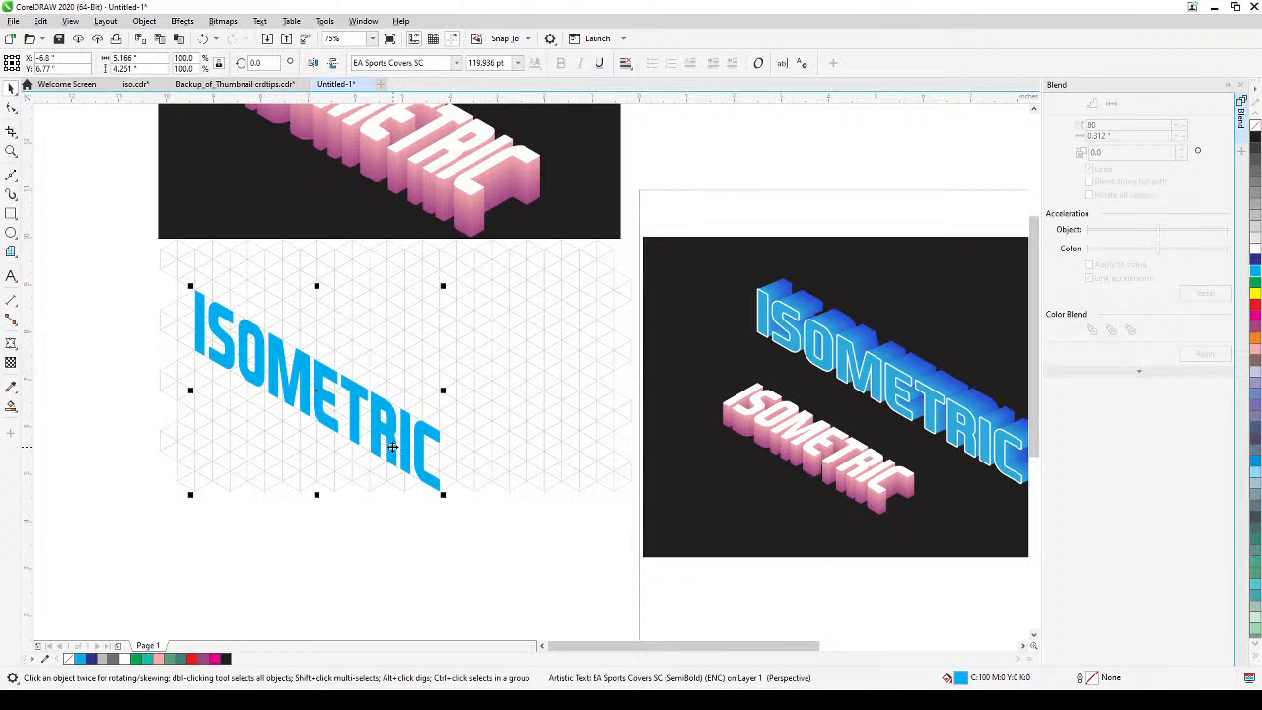
{"action": "key", "text": "ctrl+q"}
{"action": "left_click", "coordinate": [399, 524]}
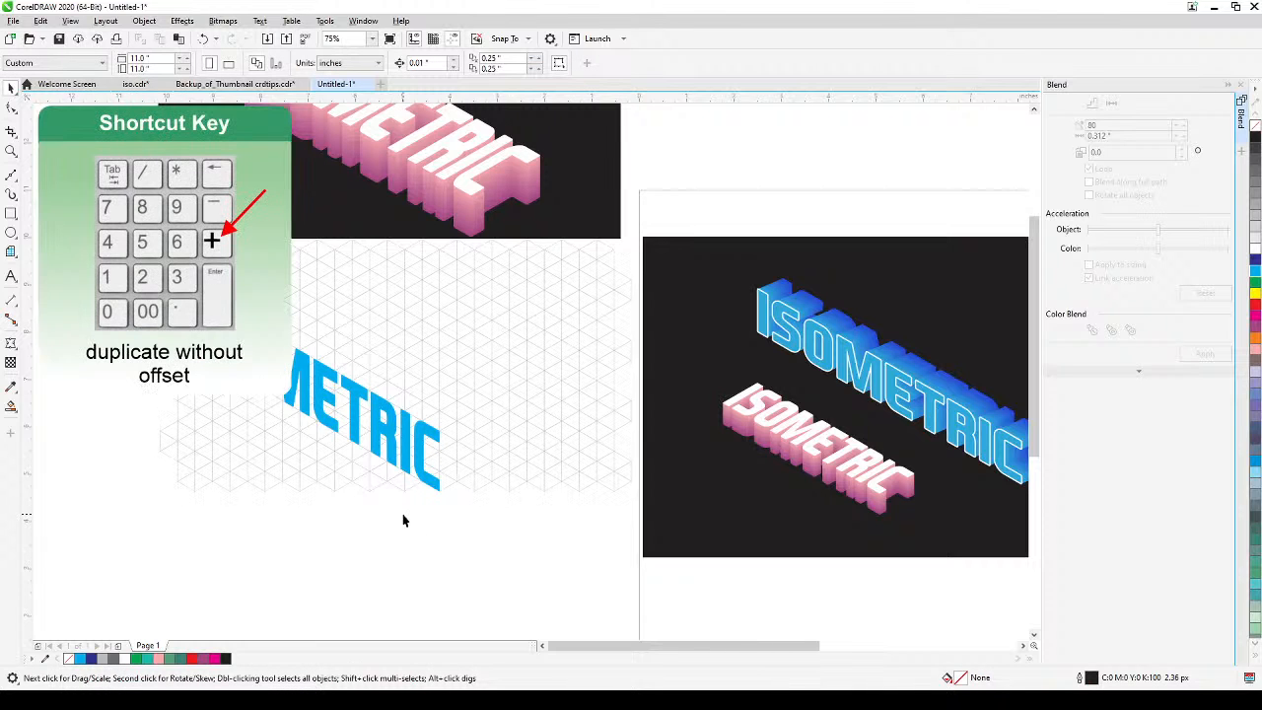
Duplicate the cyan ISOMETRIC text in place and move the copy diagonally up and to the right along the isometric grid.
{"action": "left_click", "coordinate": [353, 437]}
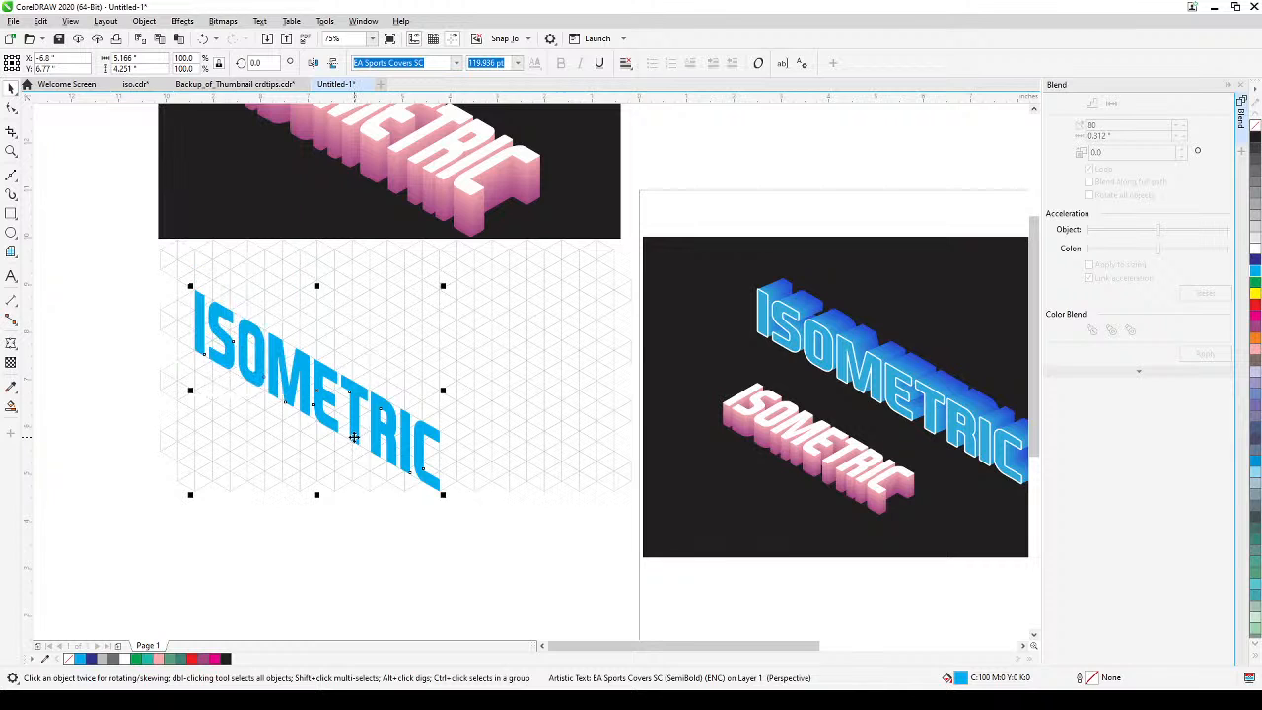
{"action": "key", "text": "KP_Add"}
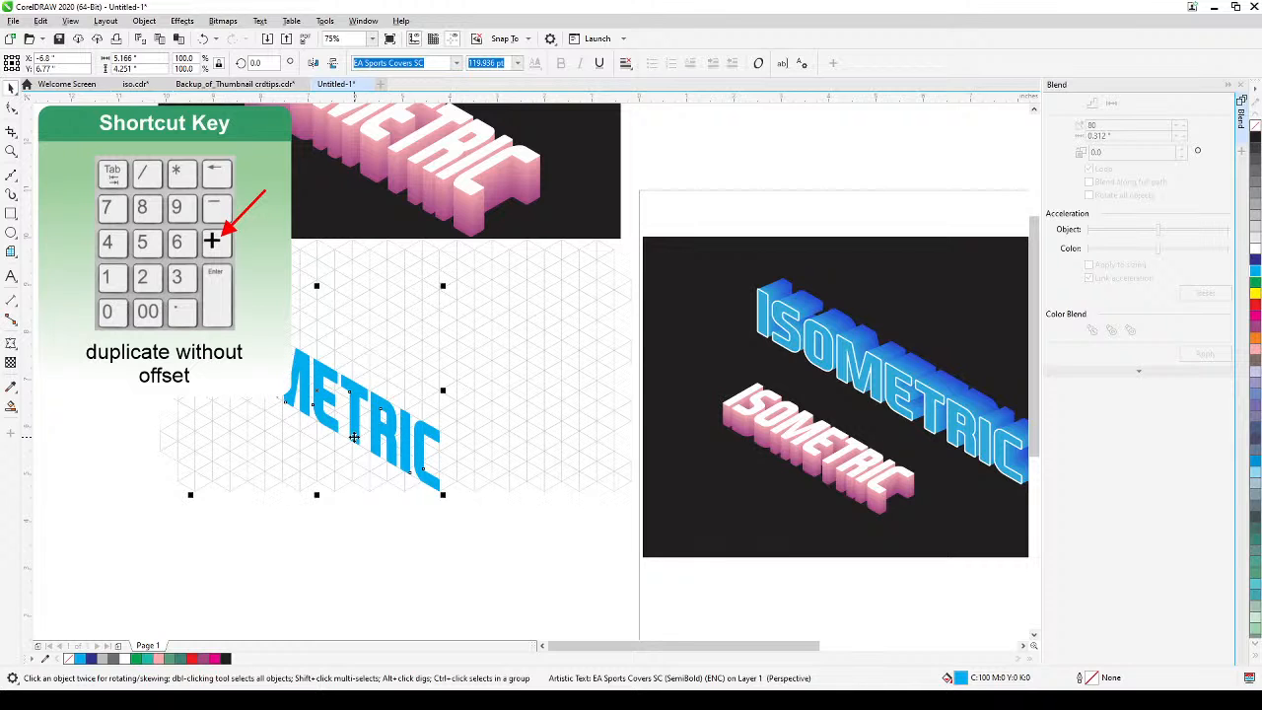
{"action": "left_click_drag", "start_coordinate": [352, 436], "coordinate": [390, 421]}
{"action": "scroll", "coordinate": [238, 328], "scroll_direction": "up", "scroll_amount": 1}
{"action": "left_click_drag", "start_coordinate": [253, 349], "coordinate": [381, 378]}
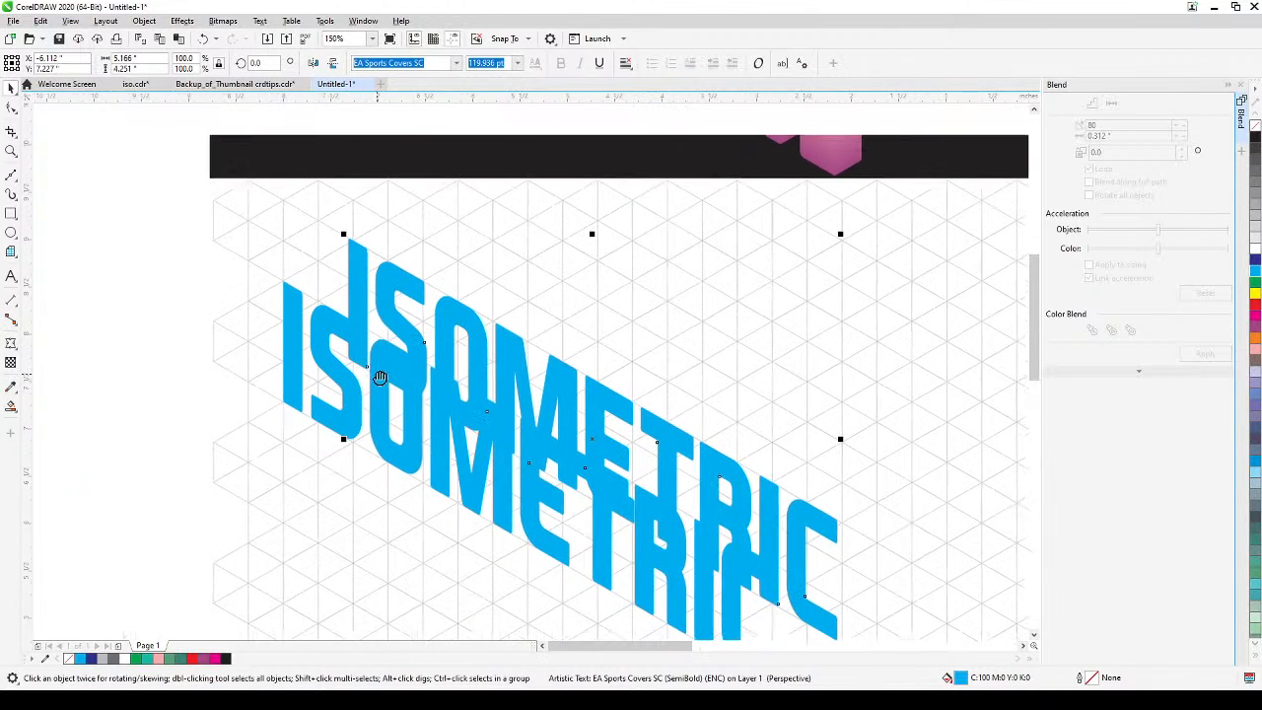
Fill the offset copy with dark blue (C100 M100 Y0 K0) and bring the cyan text to the front of the layer.
{"action": "left_click", "coordinate": [1253, 261]}
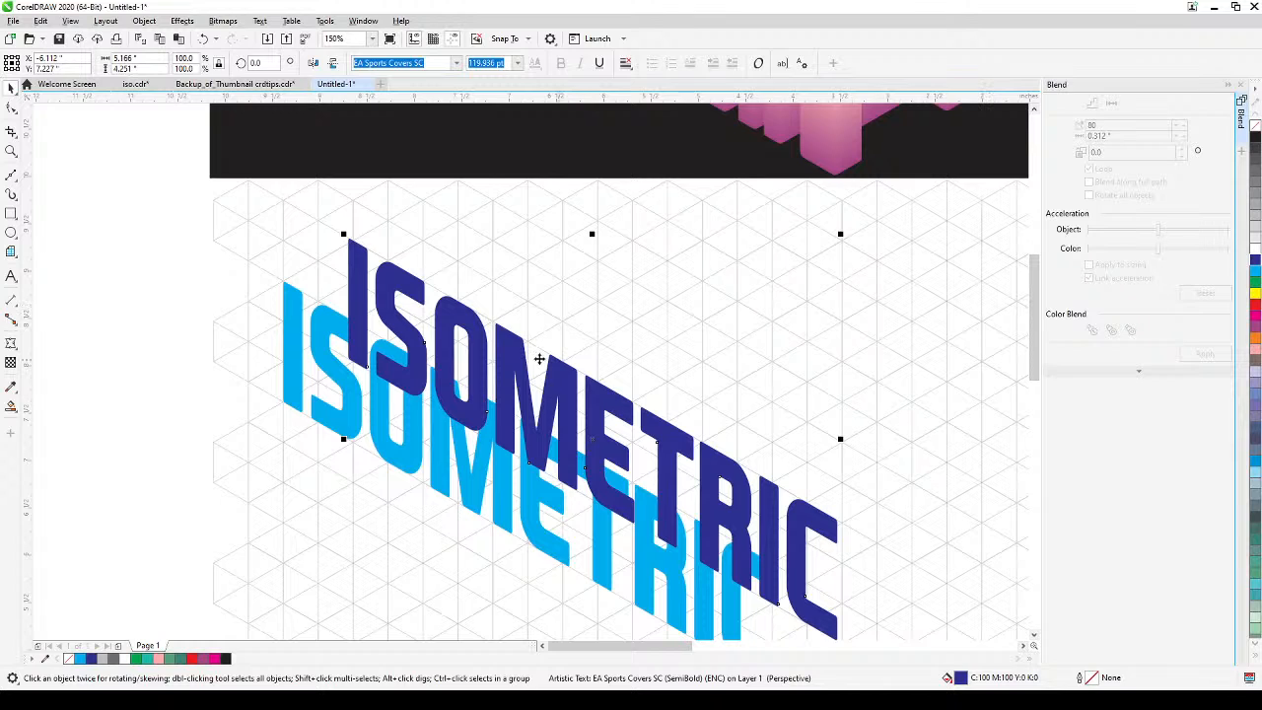
{"action": "left_click", "coordinate": [294, 340]}
{"action": "key", "text": "shift+Page_Up"}
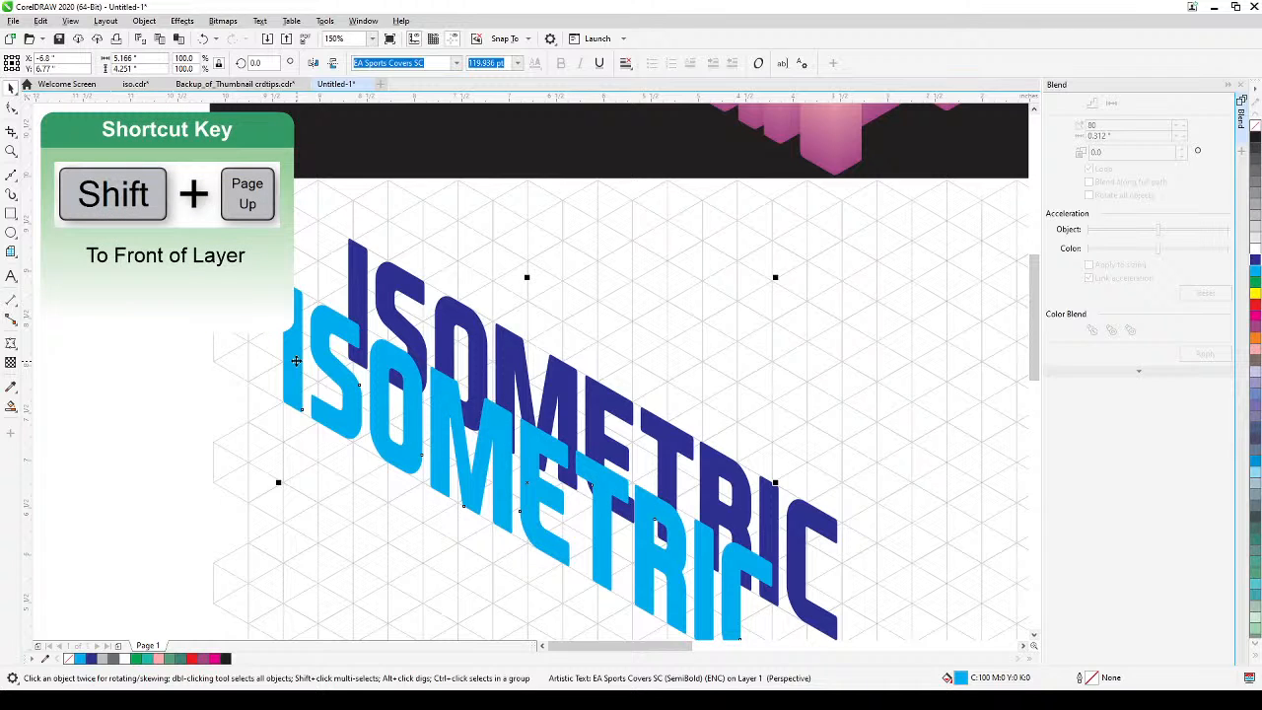
Blend the cyan front text with the dark blue offset copy using 80 steps.
{"action": "left_click", "coordinate": [94, 423]}
{"action": "left_click", "coordinate": [306, 313]}
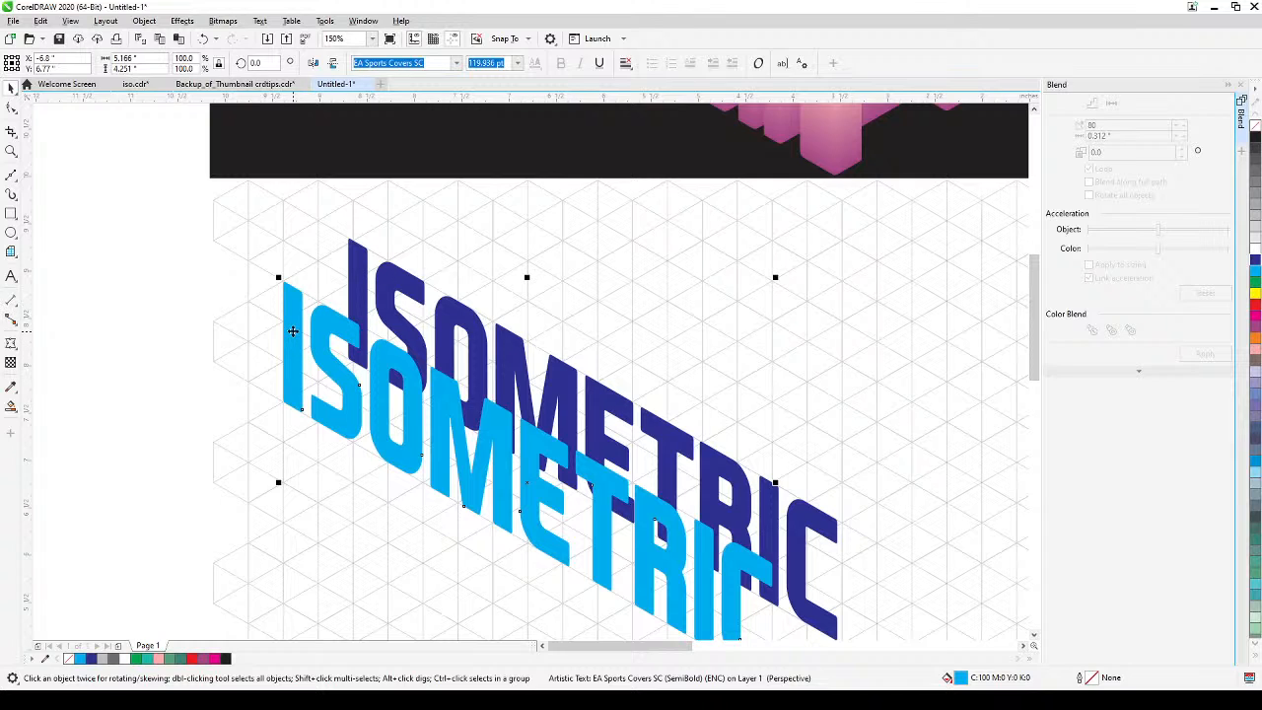
{"action": "left_click", "coordinate": [357, 259], "text": "shift"}
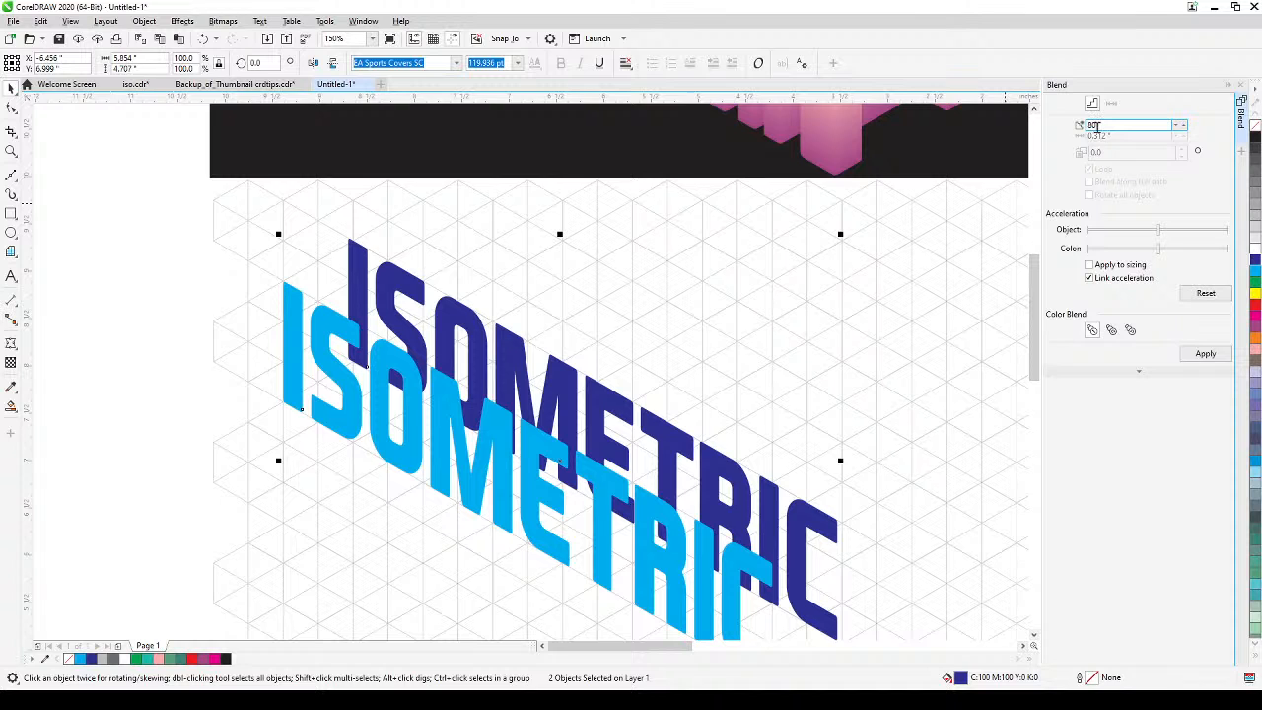
{"action": "left_click", "coordinate": [1205, 354]}
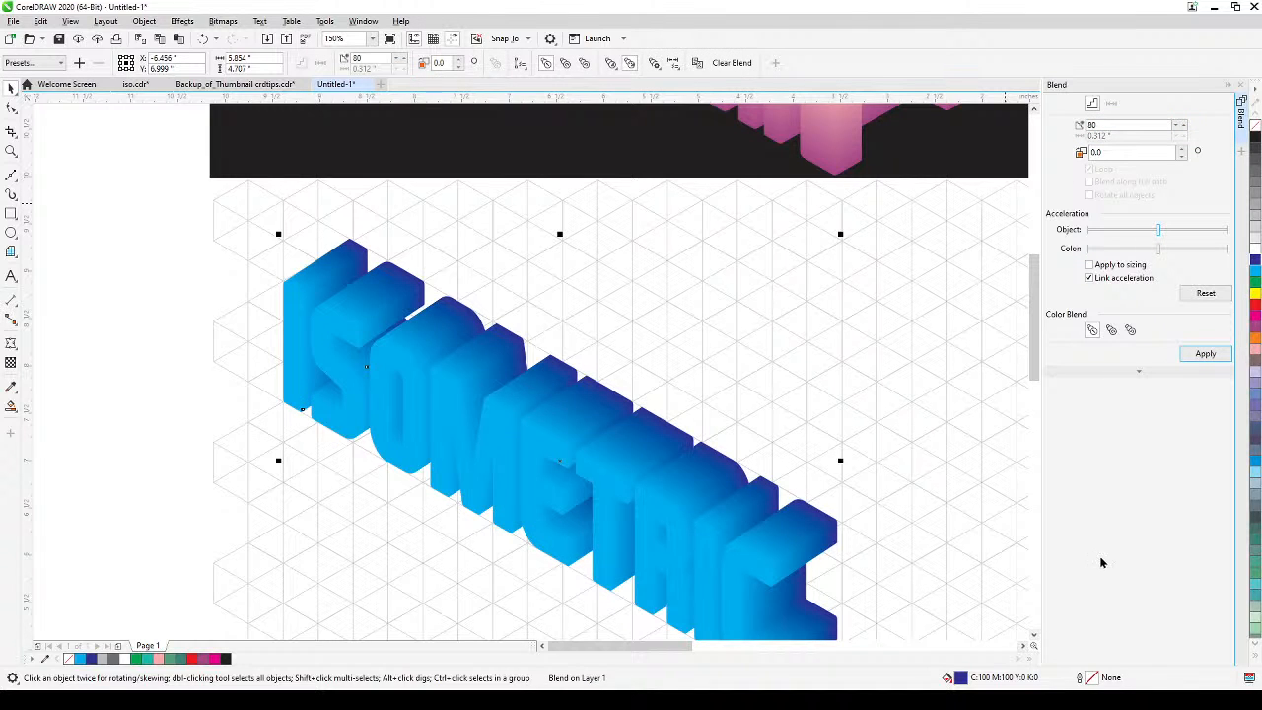
Examine the blue extruded lettering up close and against the finished blue and pink examples.
{"action": "scroll", "coordinate": [936, 509], "scroll_direction": "down", "scroll_amount": 2}
{"action": "left_click_drag", "start_coordinate": [935, 509], "coordinate": [769, 438]}
{"action": "left_click_drag", "start_coordinate": [690, 563], "coordinate": [523, 566]}
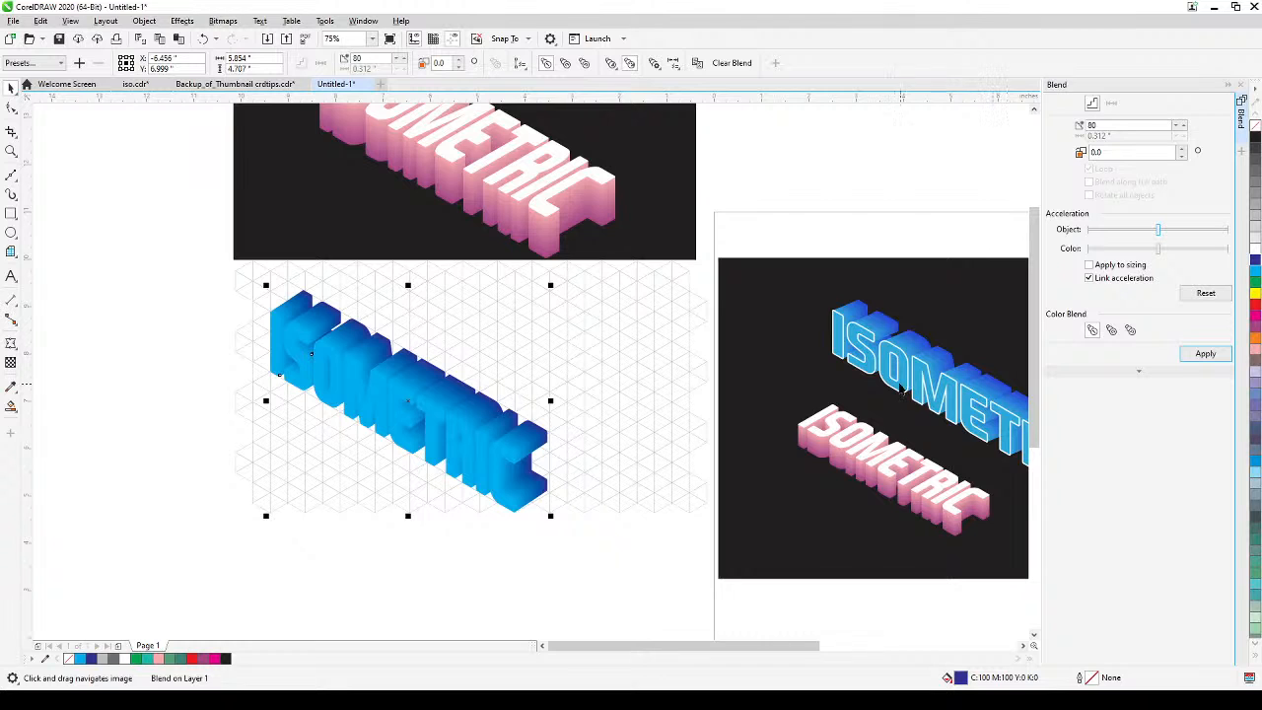
{"action": "left_click", "coordinate": [138, 475]}
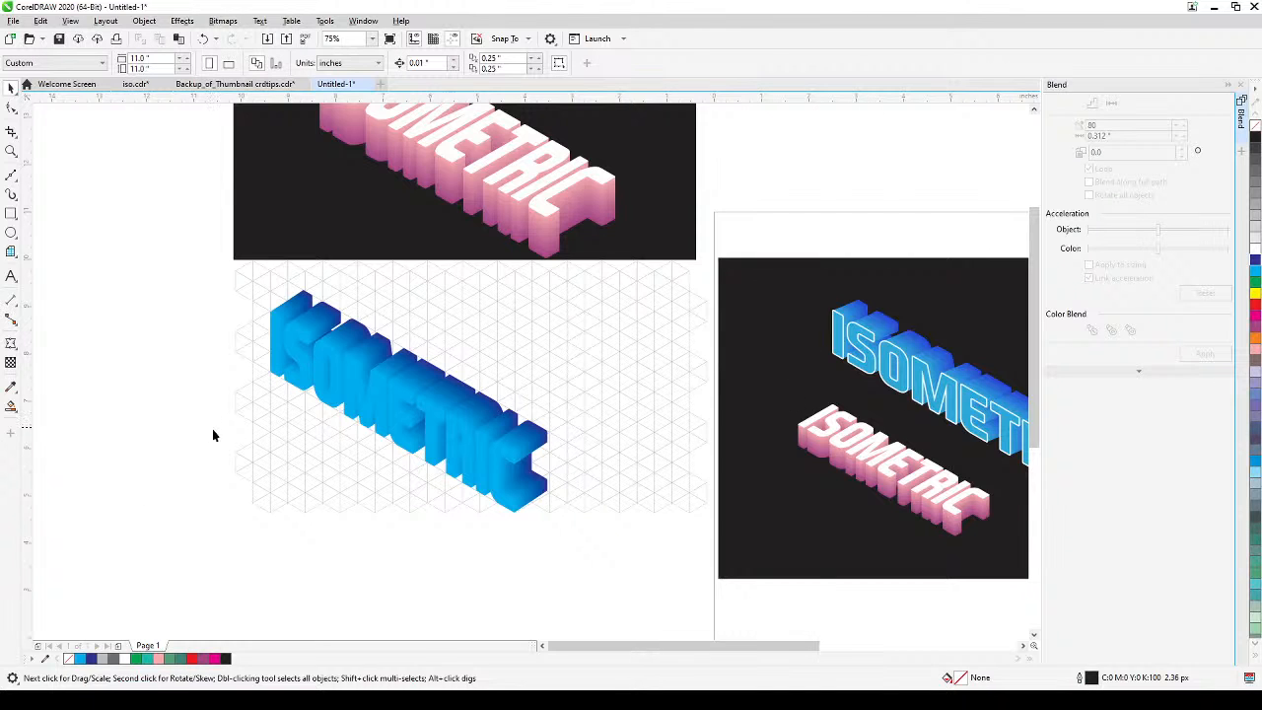
{"action": "left_click_drag", "start_coordinate": [225, 405], "coordinate": [337, 489]}
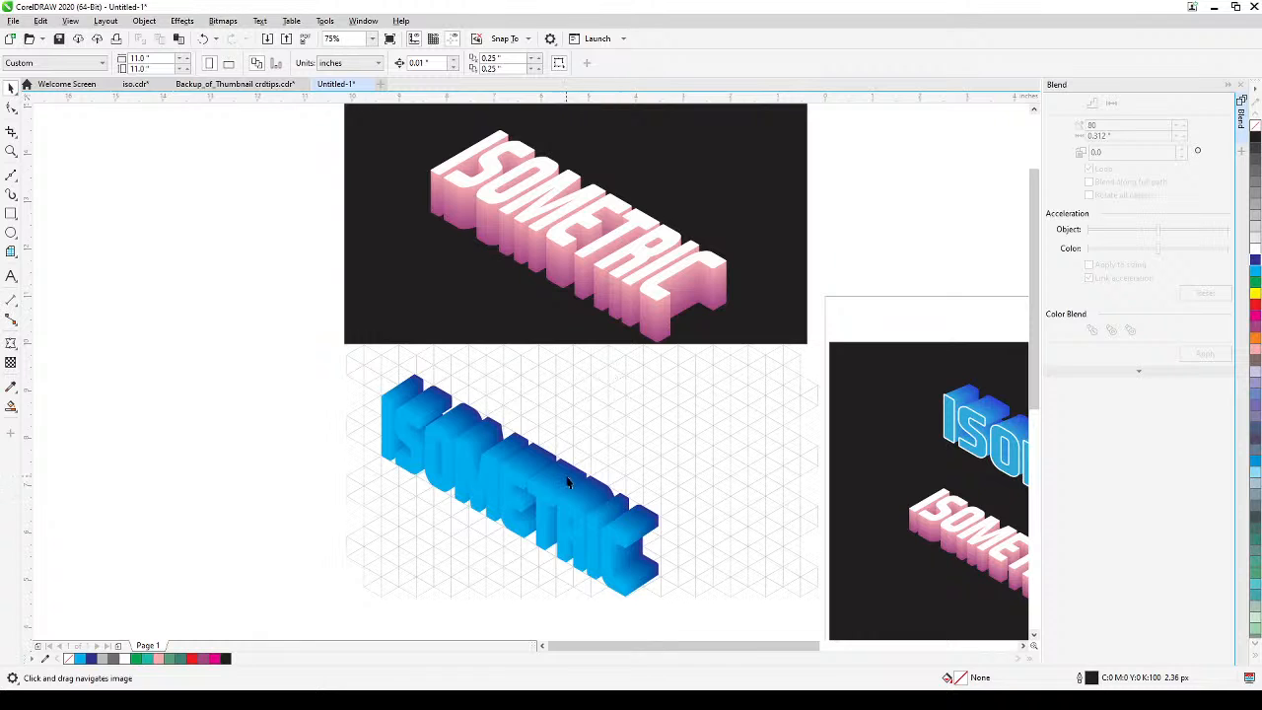
{"action": "left_click_drag", "start_coordinate": [567, 482], "coordinate": [511, 457]}
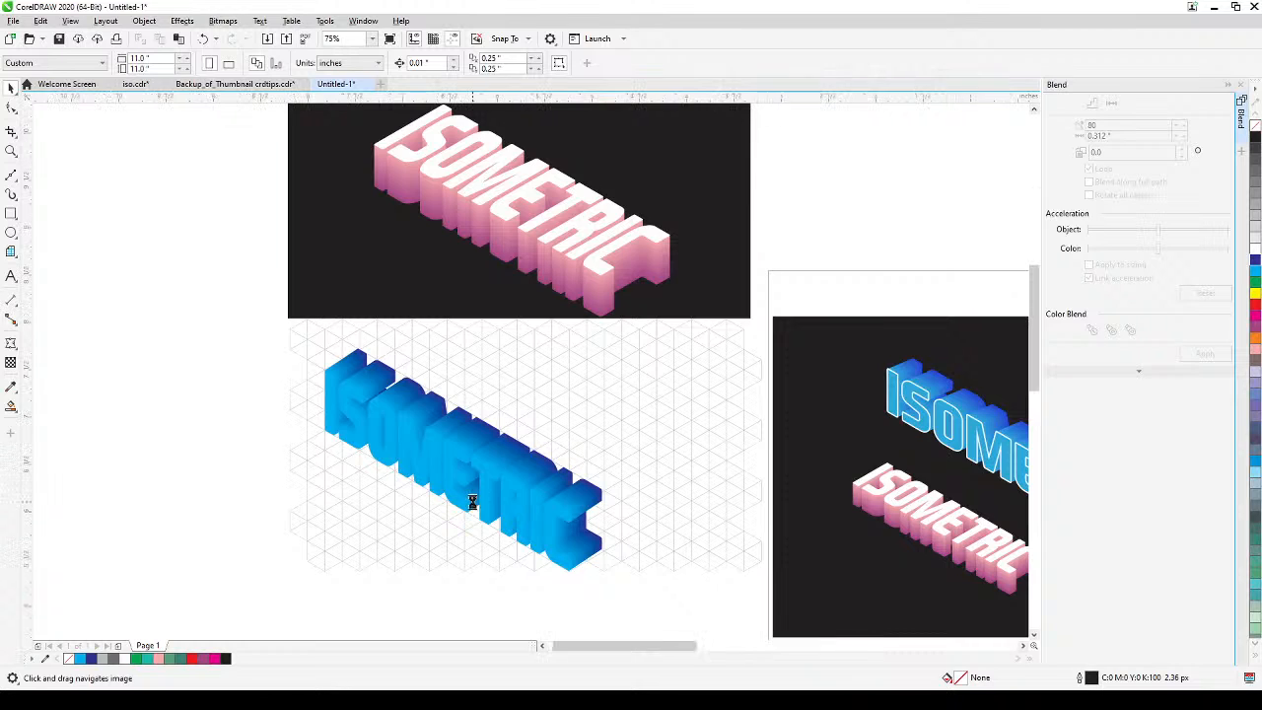
{"action": "scroll", "coordinate": [477, 502], "scroll_direction": "up", "scroll_amount": 2}
{"action": "left_click_drag", "start_coordinate": [473, 508], "coordinate": [583, 457]}
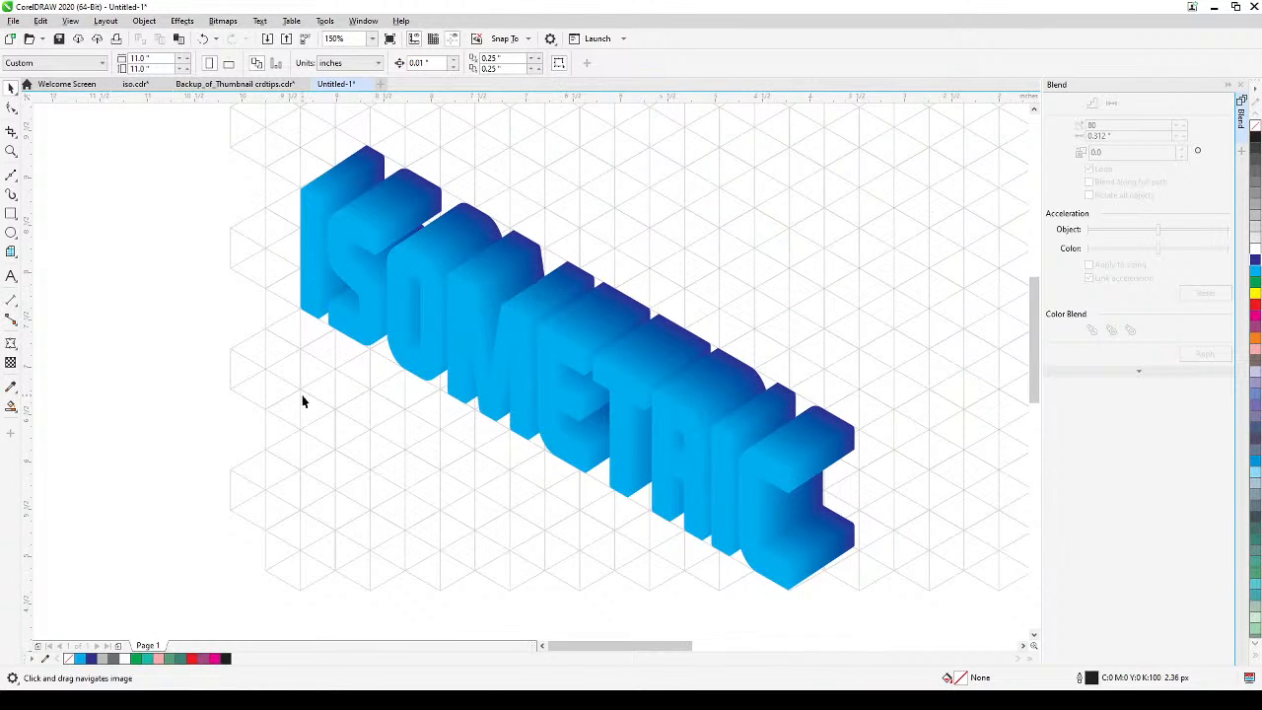
{"action": "scroll", "coordinate": [464, 431], "scroll_direction": "up", "scroll_amount": 4}
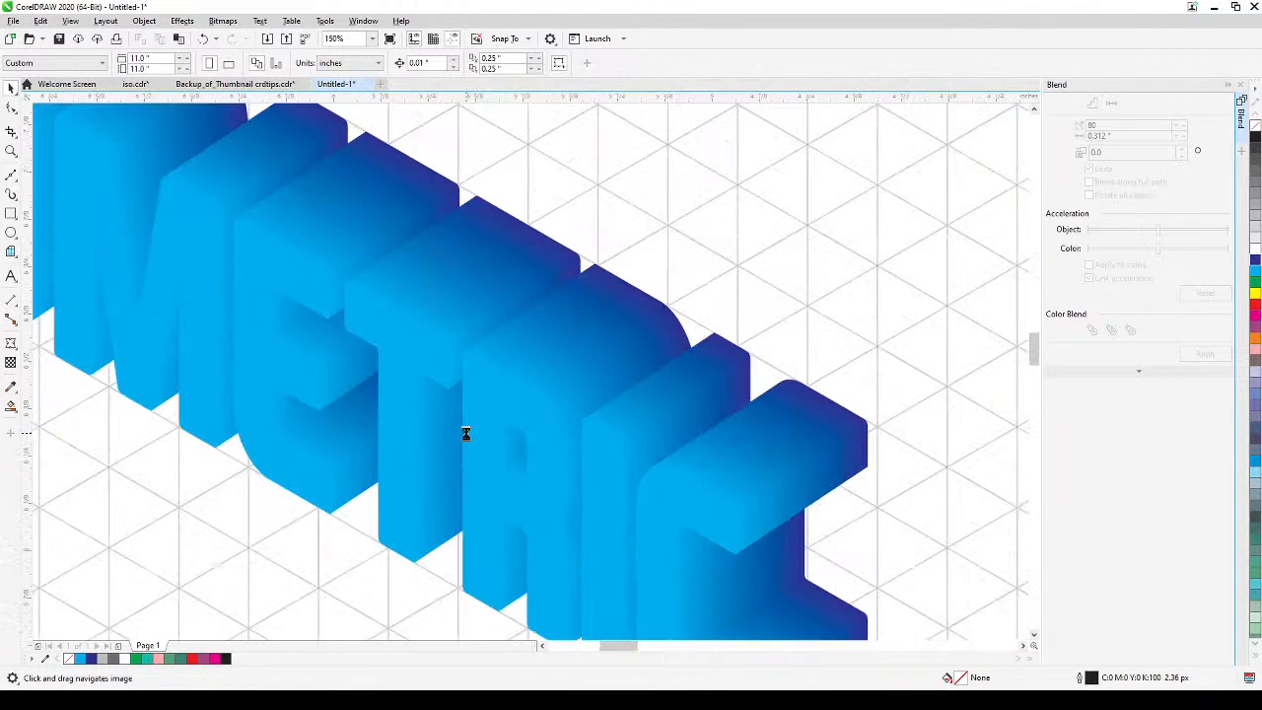
{"action": "scroll", "coordinate": [594, 414], "scroll_direction": "down", "scroll_amount": 2}
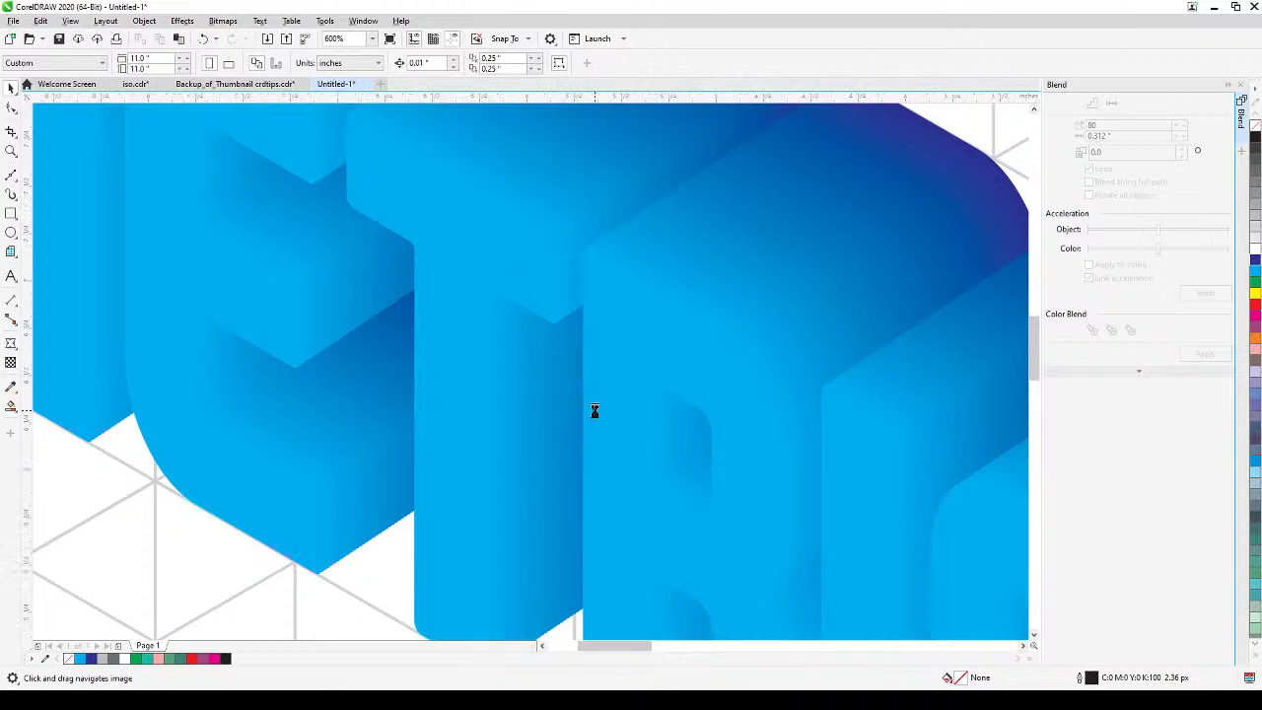
{"action": "scroll", "coordinate": [588, 411], "scroll_direction": "down", "scroll_amount": 2}
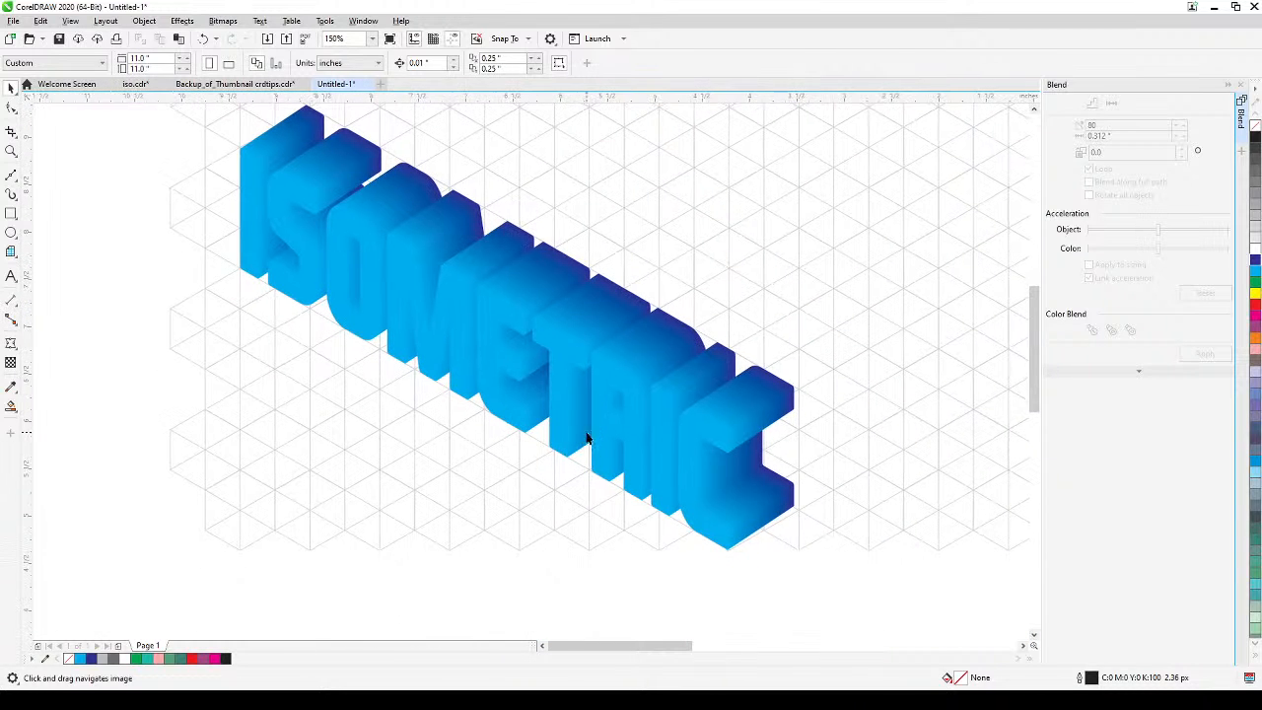
{"action": "scroll", "coordinate": [576, 452], "scroll_direction": "down", "scroll_amount": 2}
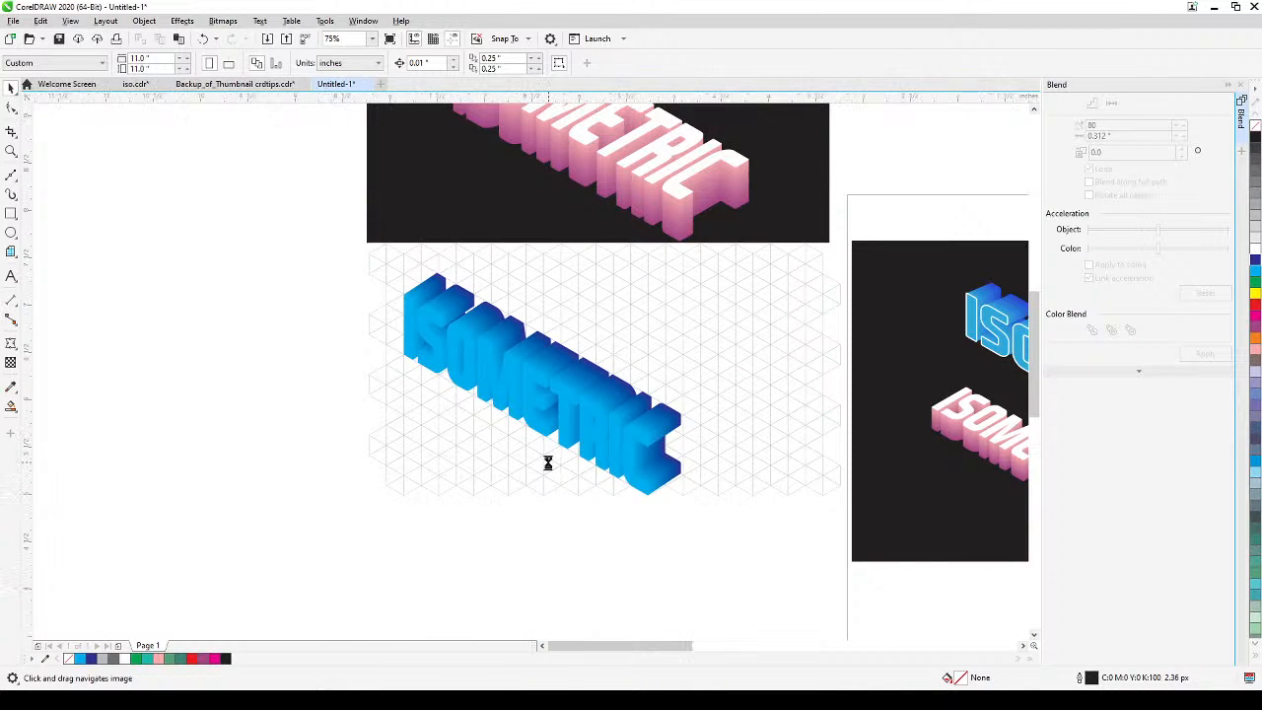
{"action": "scroll", "coordinate": [546, 459], "scroll_direction": "up", "scroll_amount": 2}
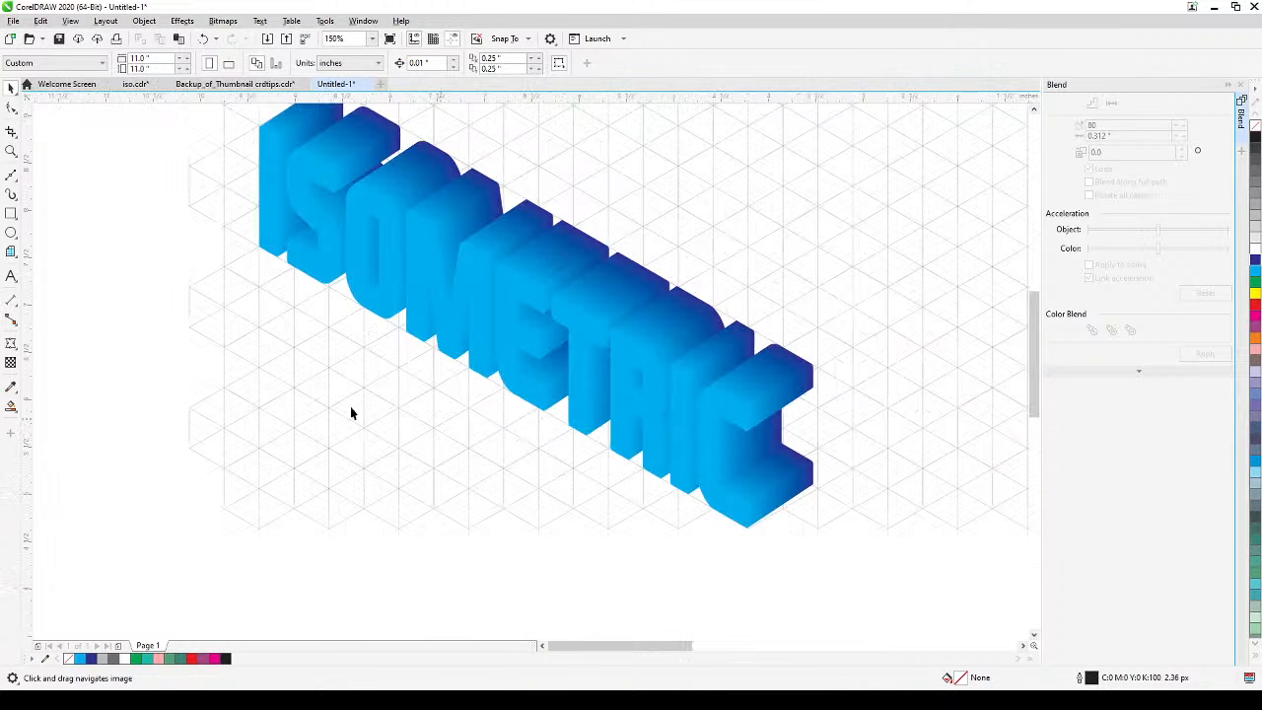
Duplicate the blend's cyan front text in place and give the copy a white outline.
{"action": "left_click", "coordinate": [296, 201]}
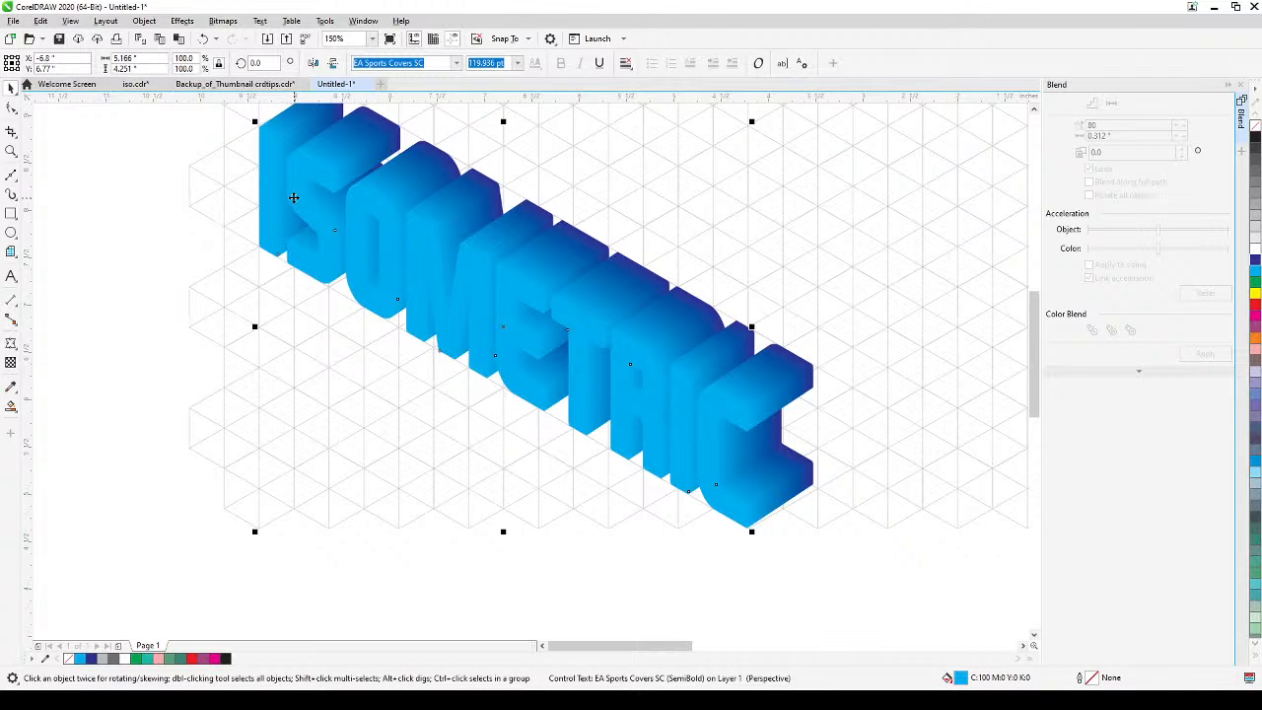
{"action": "key", "text": "KP_Add"}
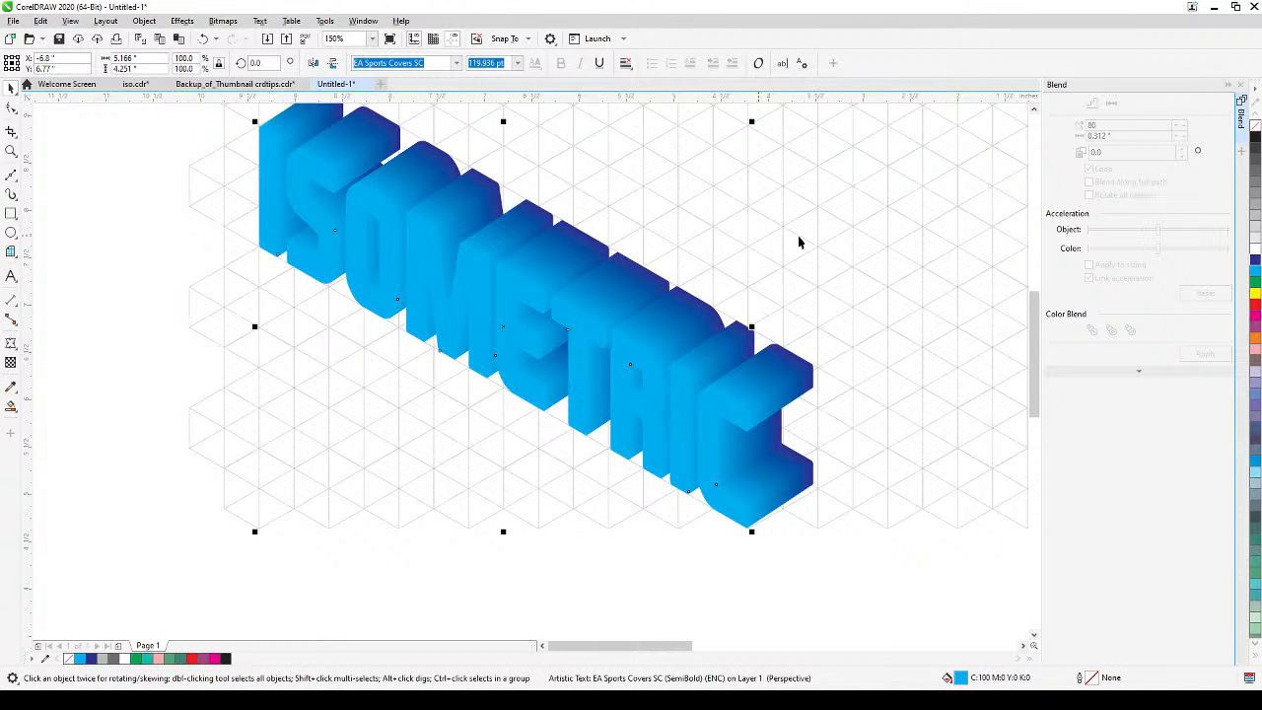
{"action": "right_click", "coordinate": [1253, 252]}
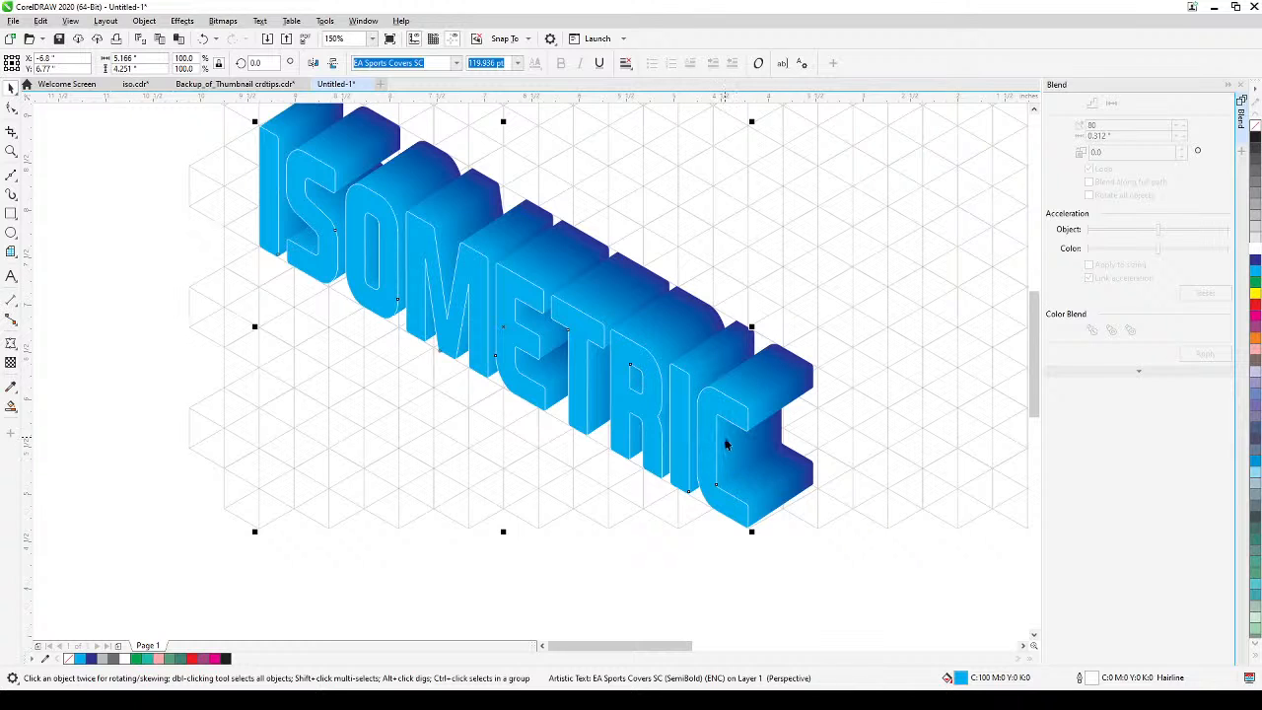
Set the white outline of the front ISOMETRIC text copy to a width of 5.0 px.
{"action": "double_click", "coordinate": [1078, 679]}
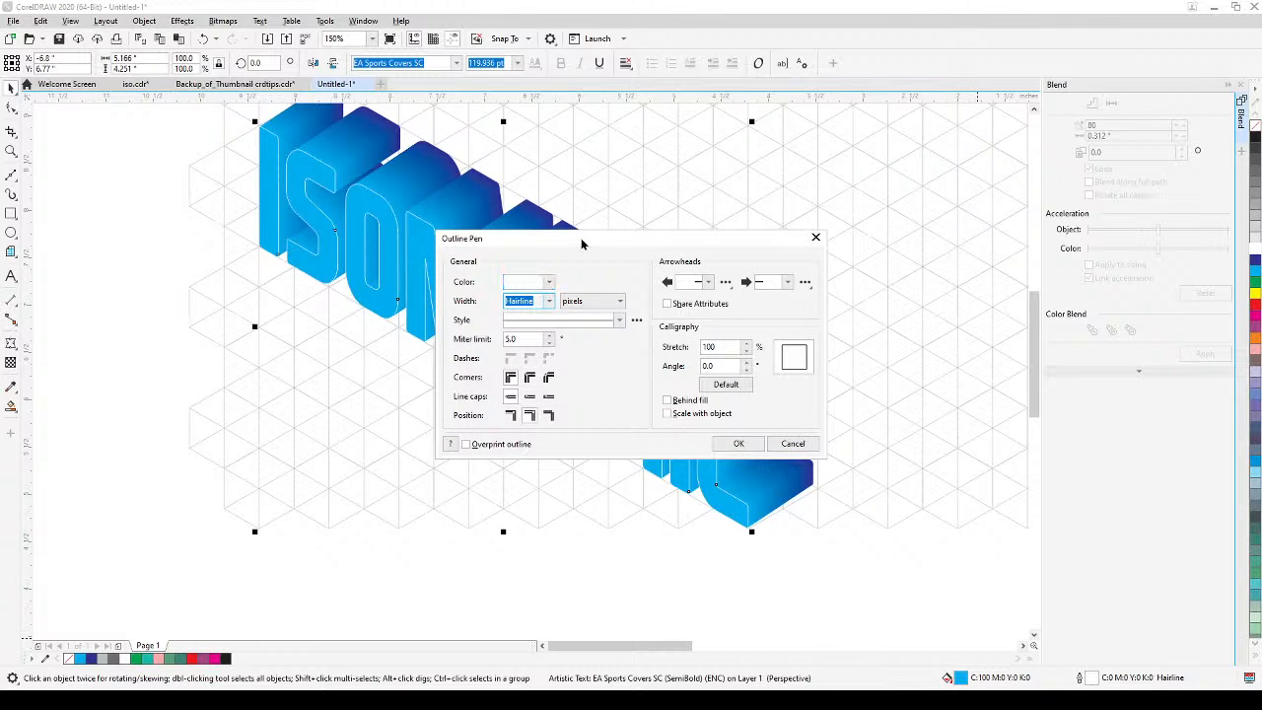
{"action": "left_click_drag", "start_coordinate": [583, 246], "coordinate": [814, 194]}
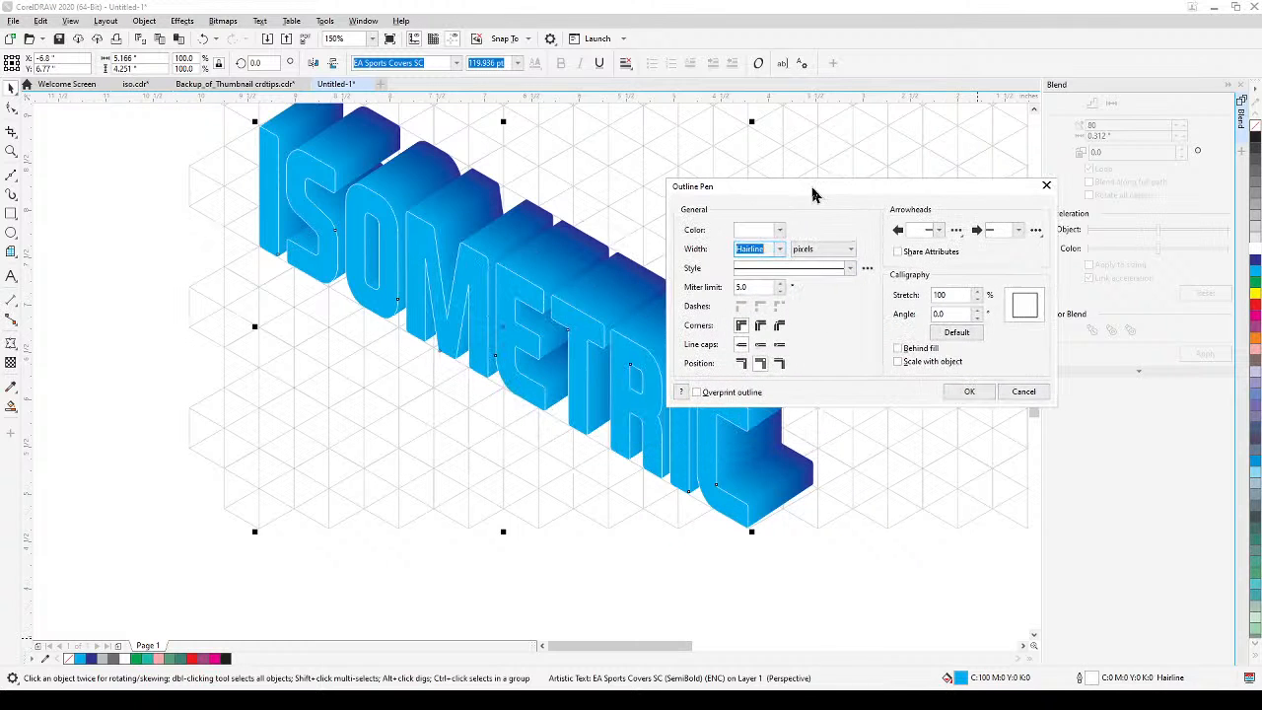
{"action": "left_click", "coordinate": [780, 251]}
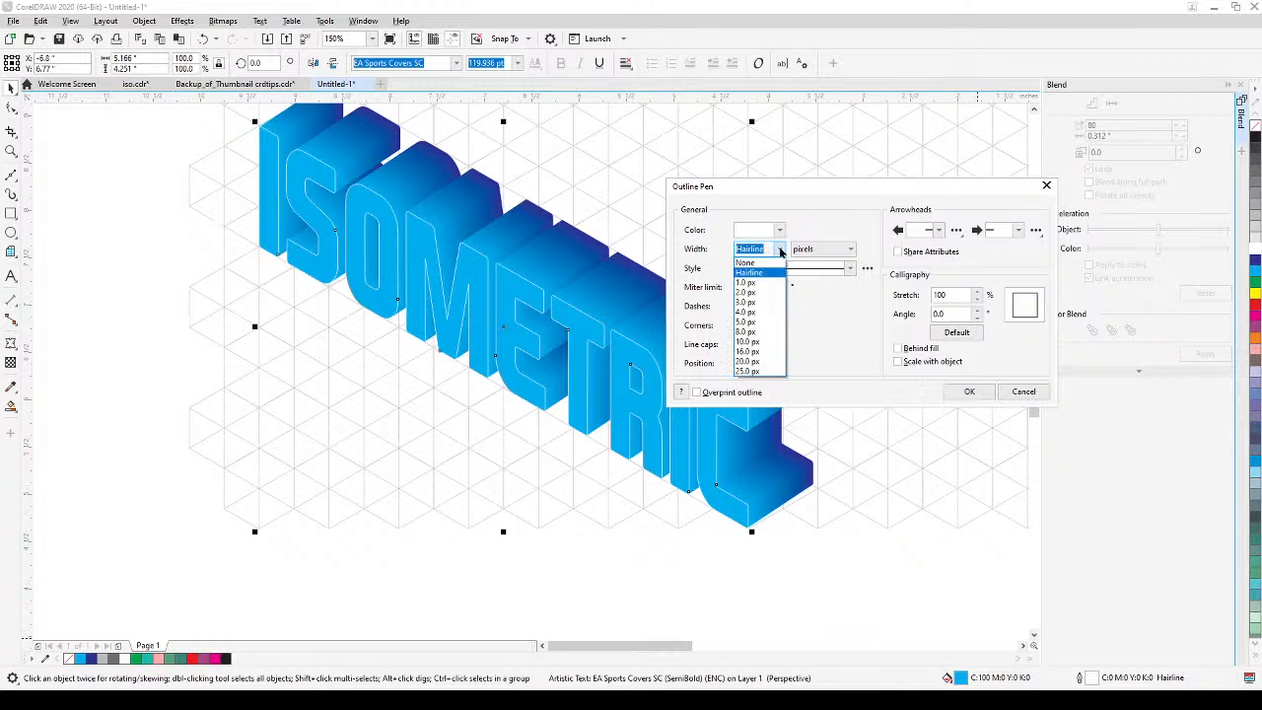
{"action": "left_click", "coordinate": [752, 313]}
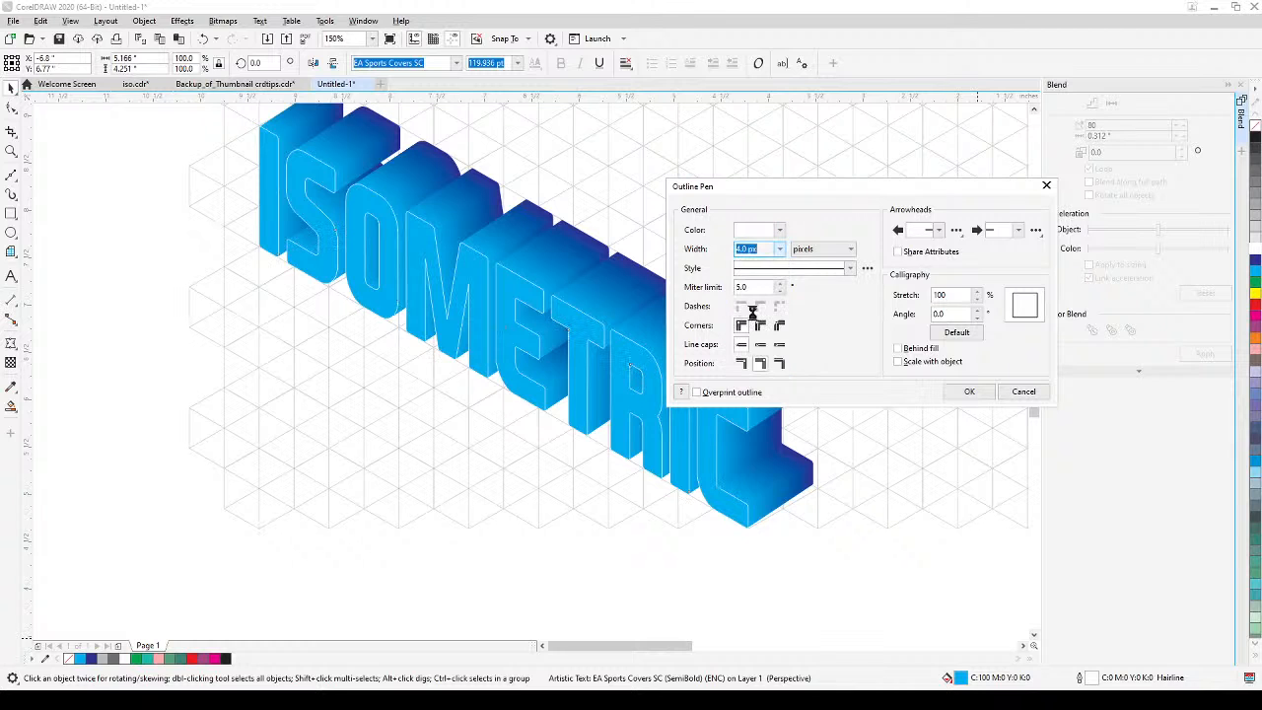
{"action": "left_click", "coordinate": [780, 248]}
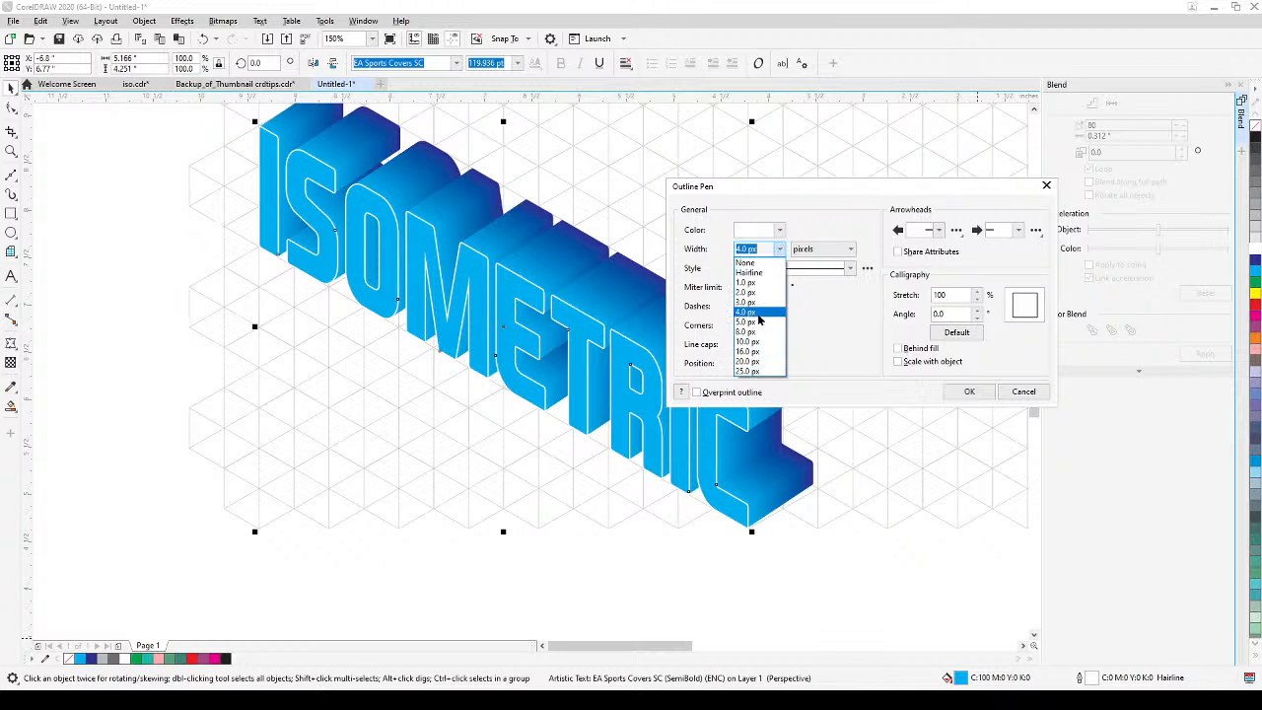
{"action": "left_click", "coordinate": [754, 325]}
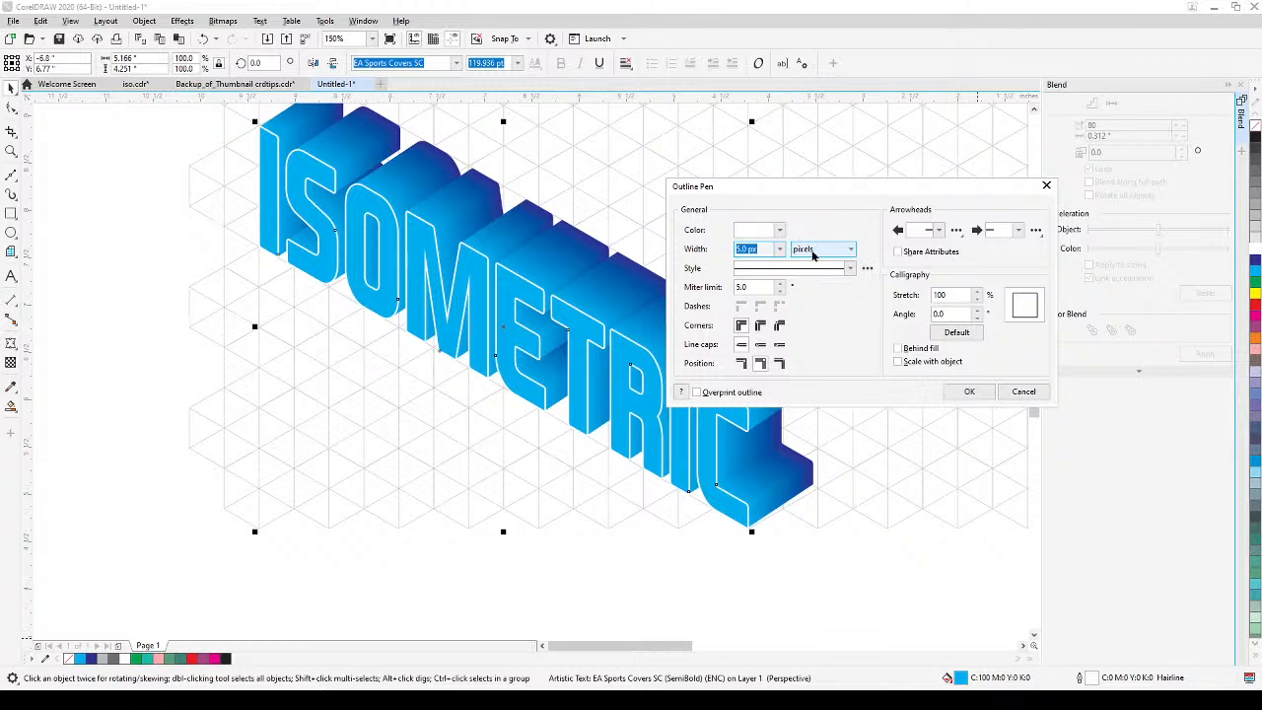
{"action": "left_click", "coordinate": [811, 254]}
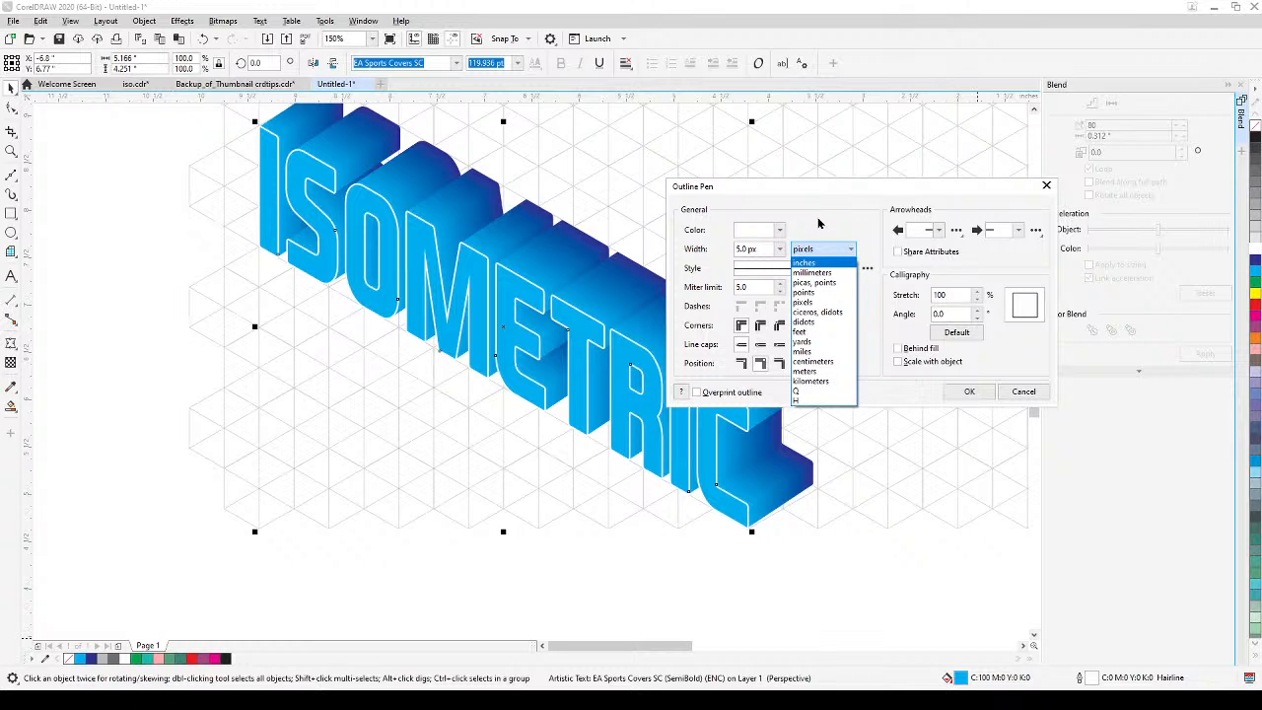
{"action": "left_click", "coordinate": [817, 216]}
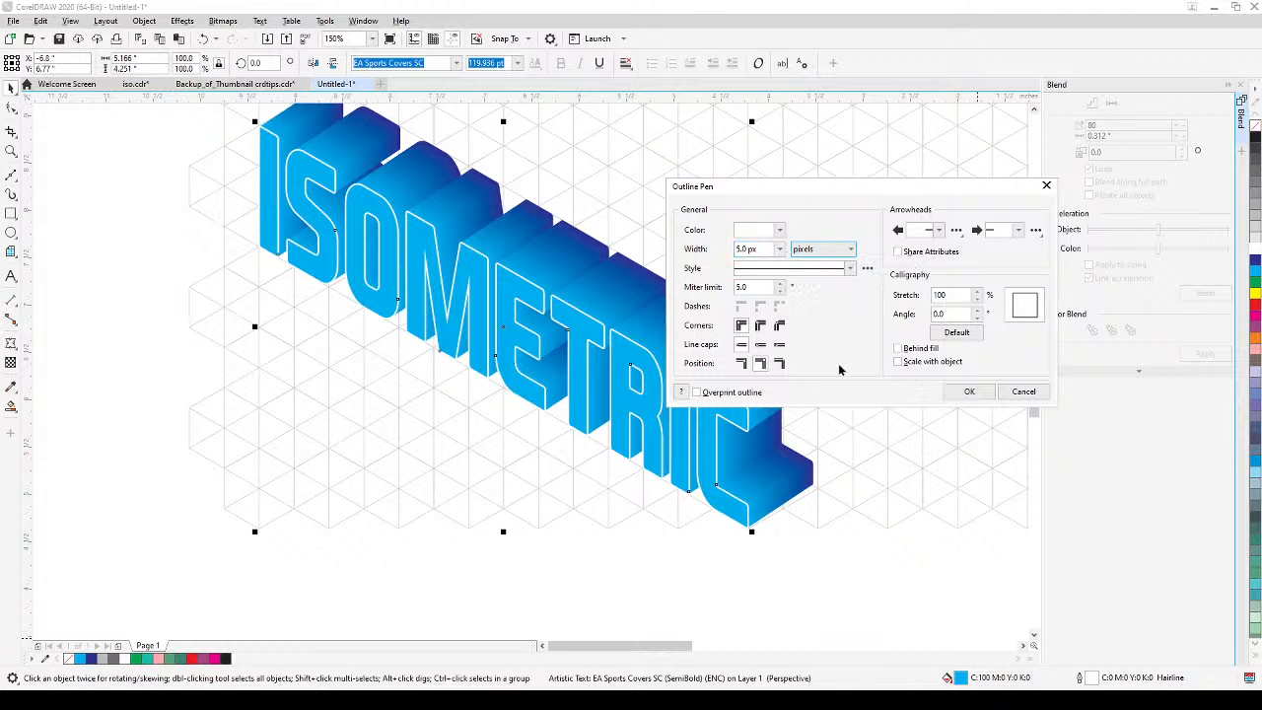
{"action": "left_click", "coordinate": [970, 392]}
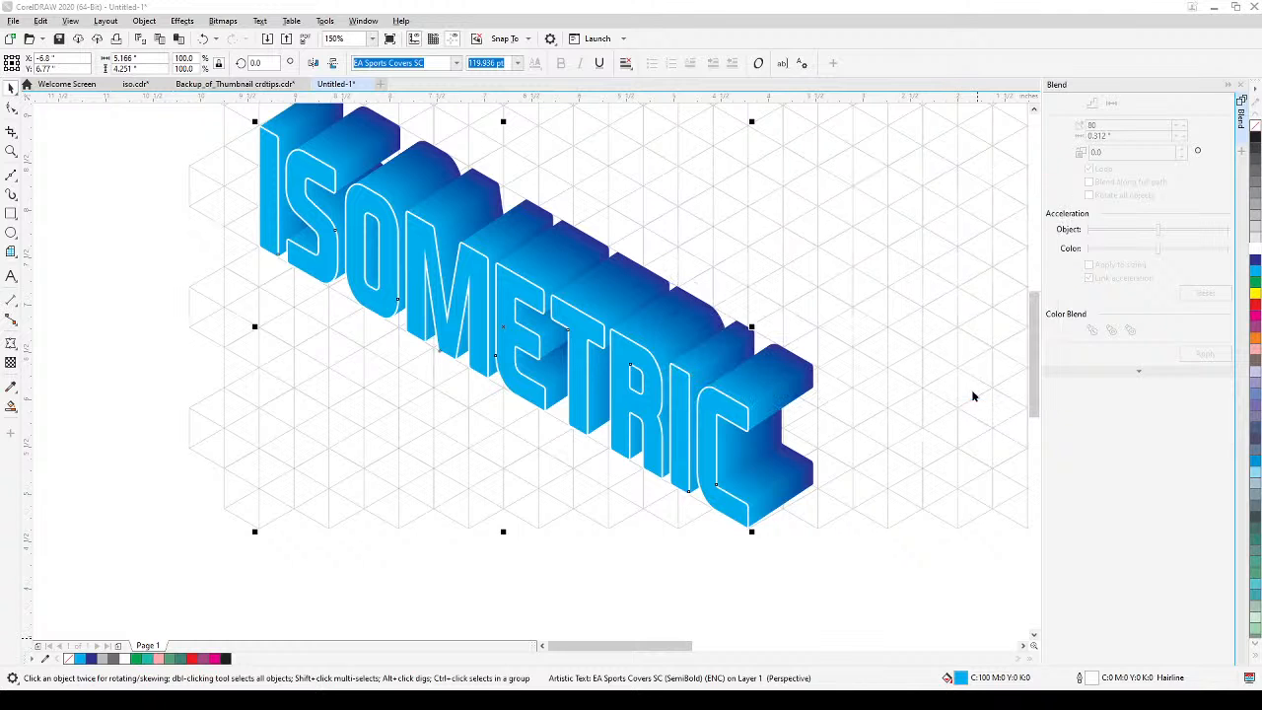
Set the white outline of the front ISOMETRIC text copy to a width of 8.0 px.
{"action": "scroll", "coordinate": [909, 498], "scroll_direction": "down", "scroll_amount": 2}
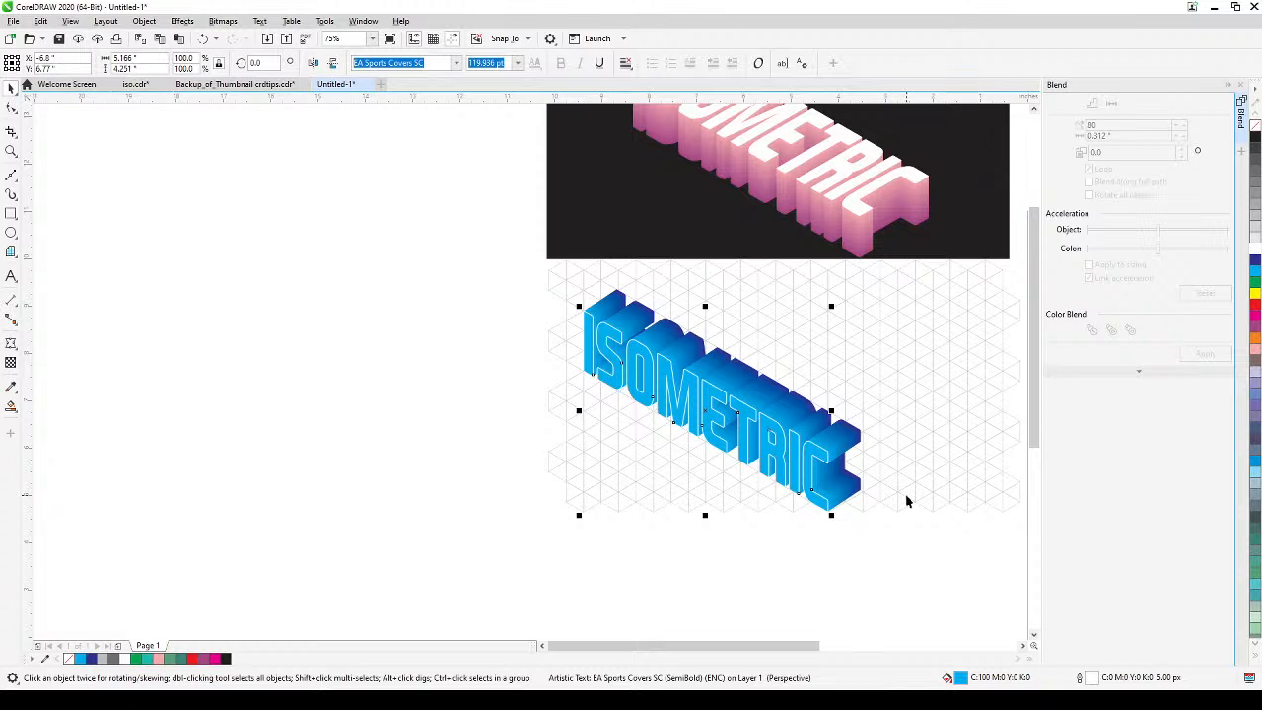
{"action": "left_click_drag", "start_coordinate": [909, 501], "coordinate": [751, 502]}
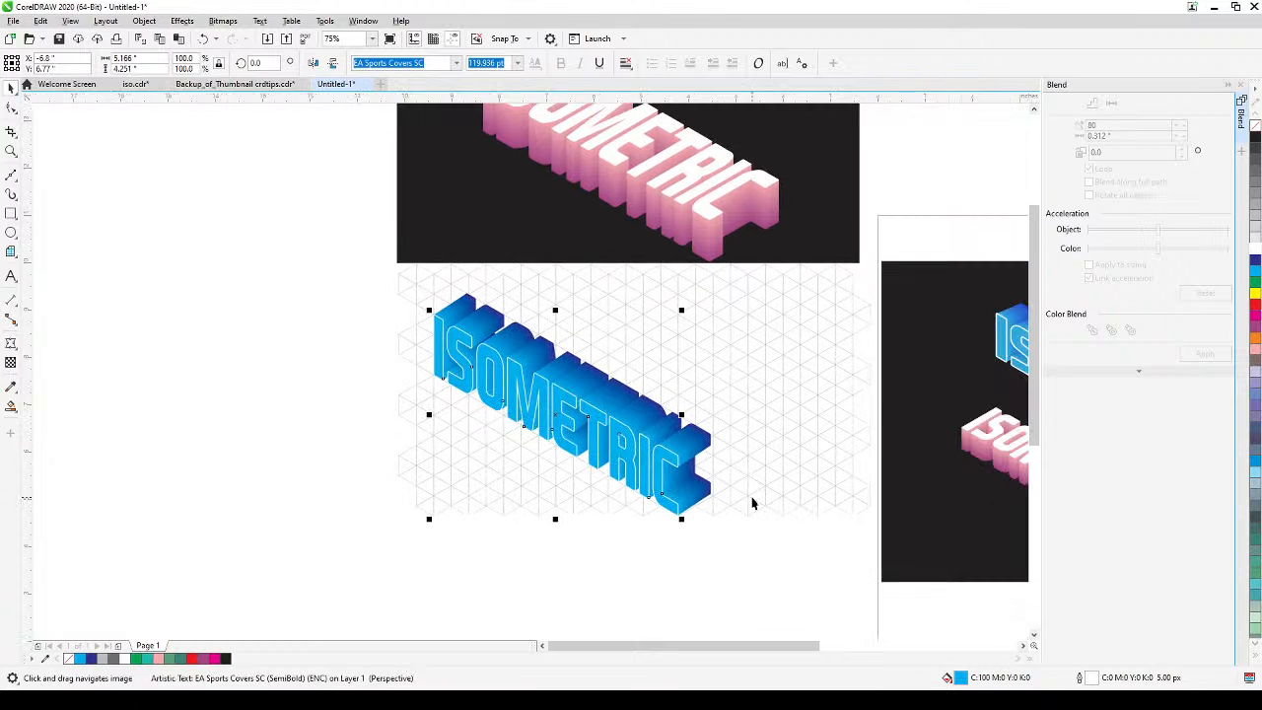
{"action": "double_click", "coordinate": [1080, 680]}
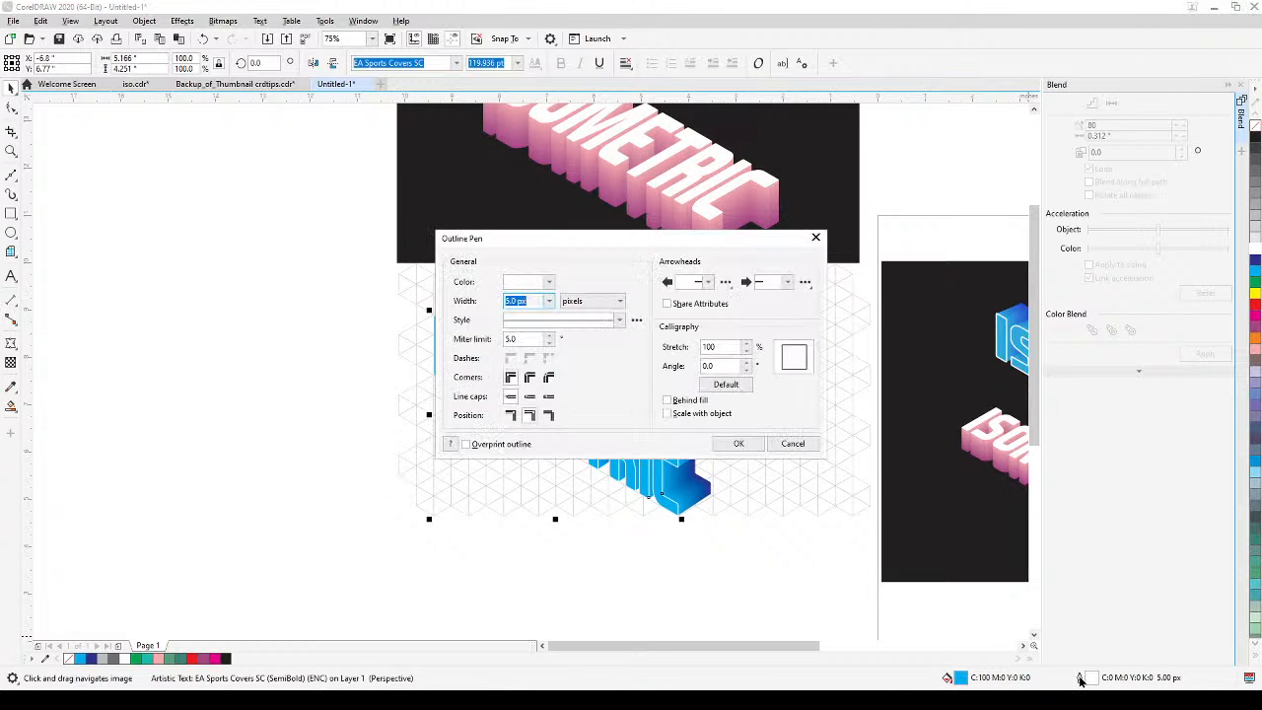
{"action": "left_click", "coordinate": [549, 301]}
{"action": "left_click", "coordinate": [513, 384]}
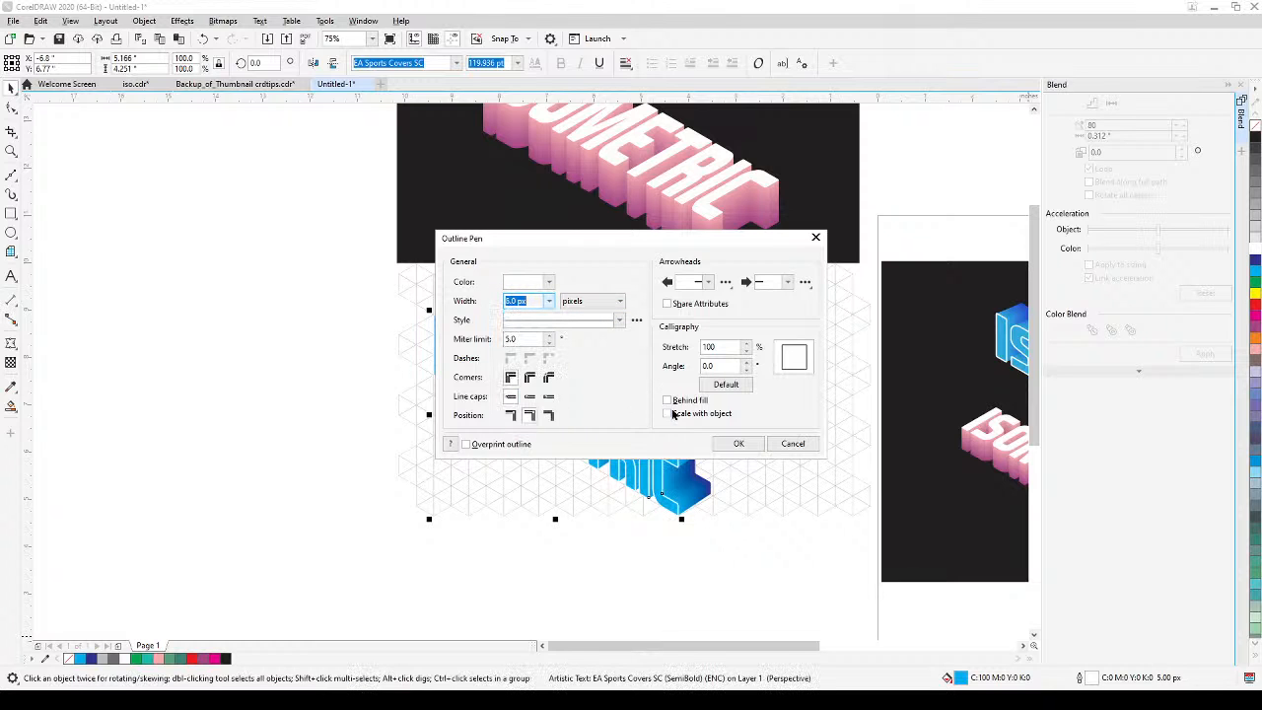
{"action": "left_click", "coordinate": [739, 442]}
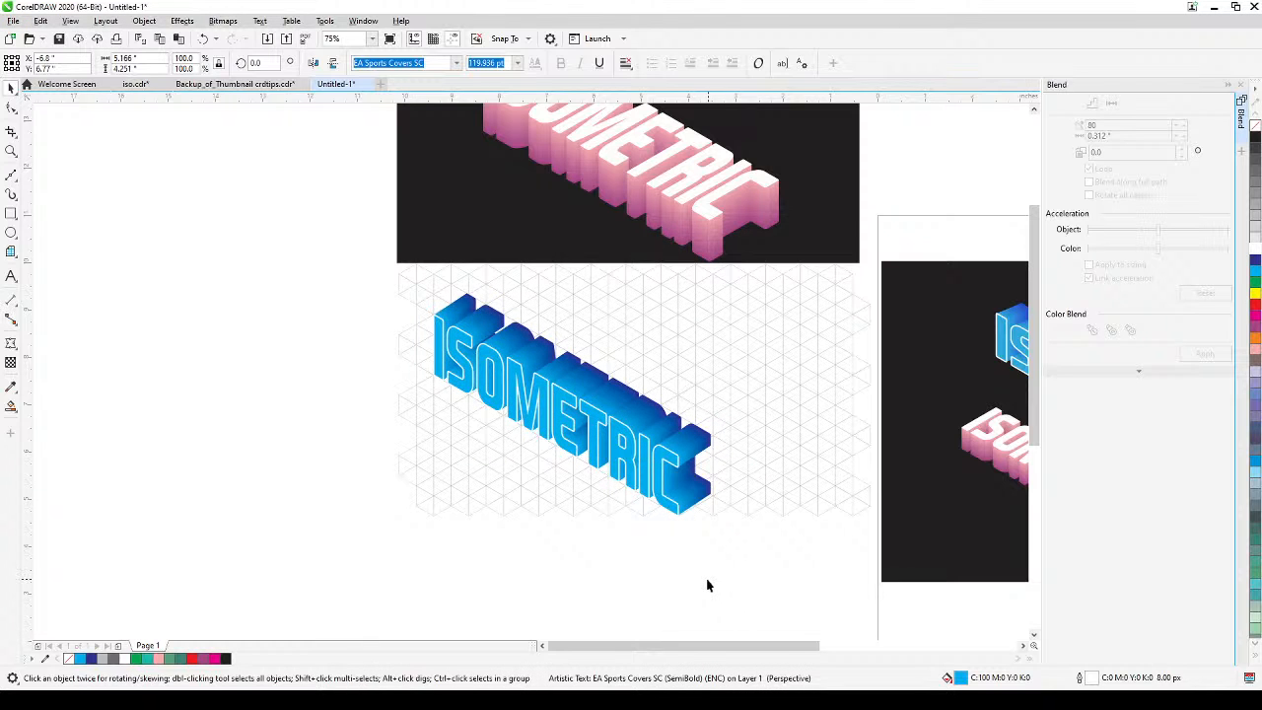
Widen the black background rectangle behind the pink lettering to the right, making room for the blue lettering beside it.
{"action": "scroll", "coordinate": [706, 585], "scroll_direction": "down", "scroll_amount": 2}
{"action": "left_click_drag", "start_coordinate": [706, 582], "coordinate": [662, 501]}
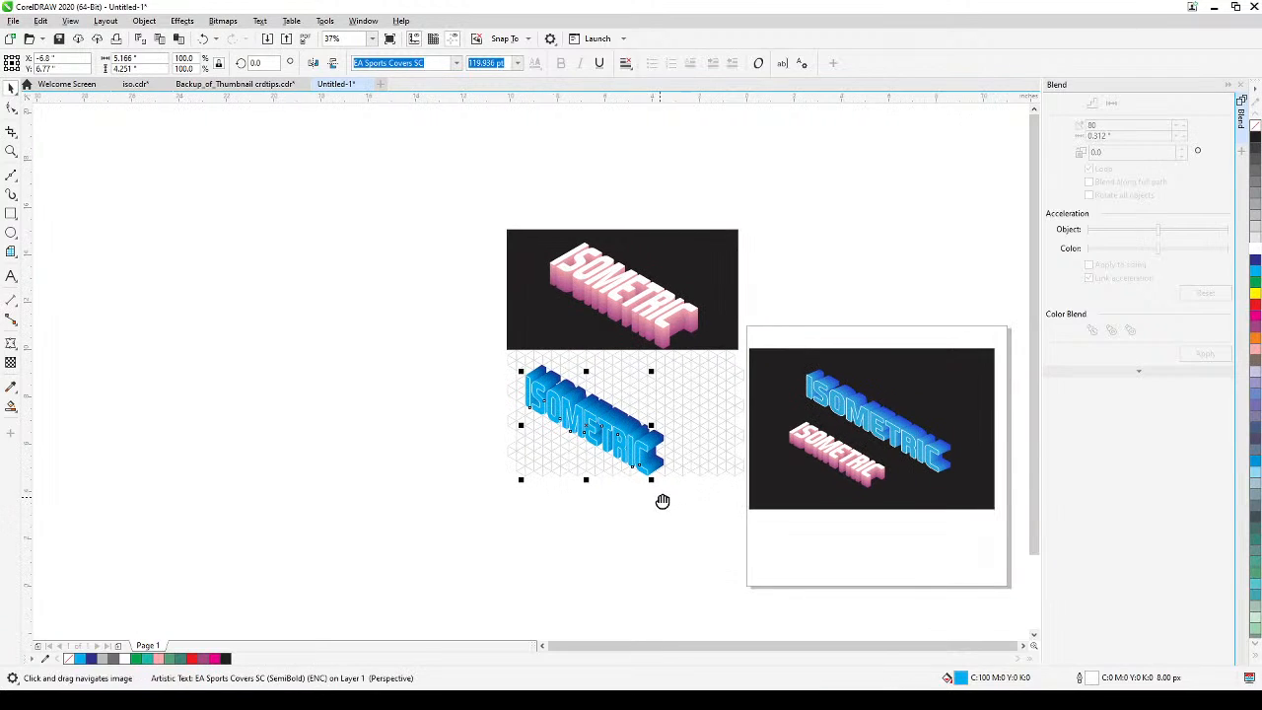
{"action": "left_click", "coordinate": [715, 291]}
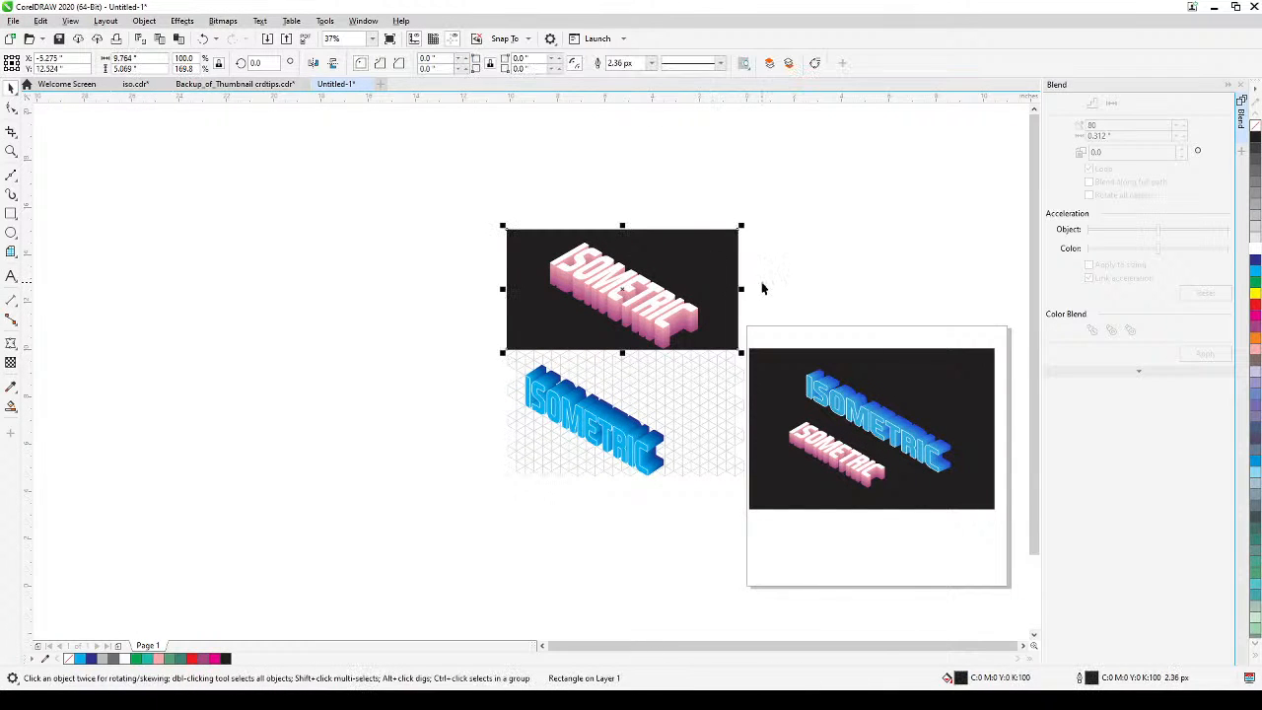
{"action": "left_click_drag", "start_coordinate": [741, 289], "coordinate": [908, 300]}
Group the blue lettering's blend and outlined text, and move the group onto the black rectangle to the right of the pink lettering.
{"action": "left_click_drag", "start_coordinate": [394, 361], "coordinate": [581, 435]}
{"action": "scroll", "coordinate": [485, 446], "scroll_direction": "up", "scroll_amount": 2}
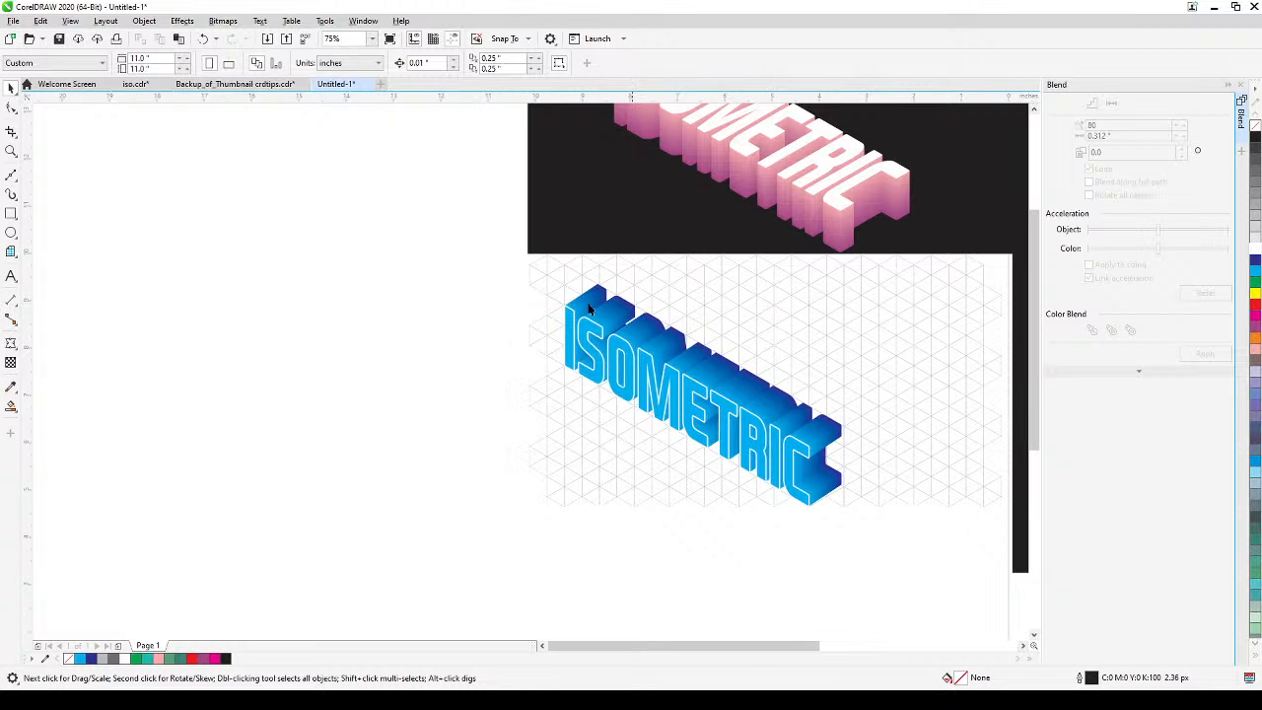
{"action": "left_click_drag", "start_coordinate": [441, 269], "coordinate": [870, 519]}
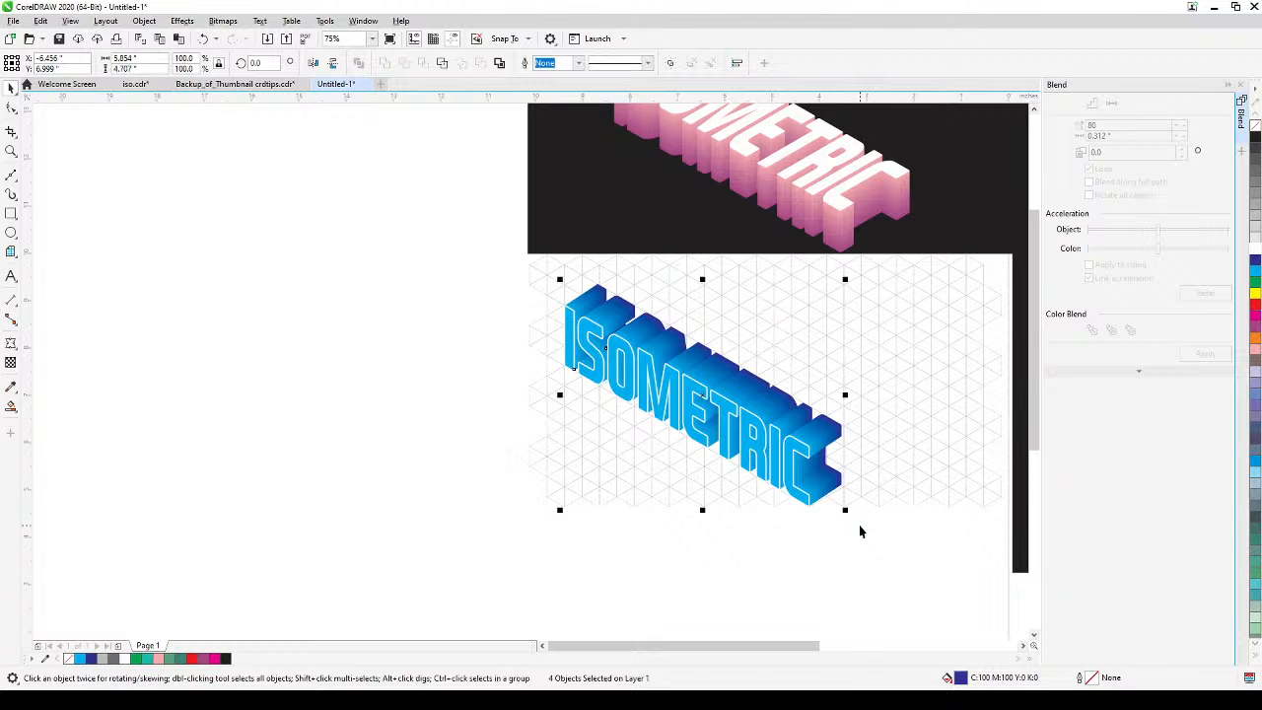
{"action": "key", "text": "ctrl+g"}
{"action": "scroll", "coordinate": [523, 572], "scroll_direction": "down", "scroll_amount": 2}
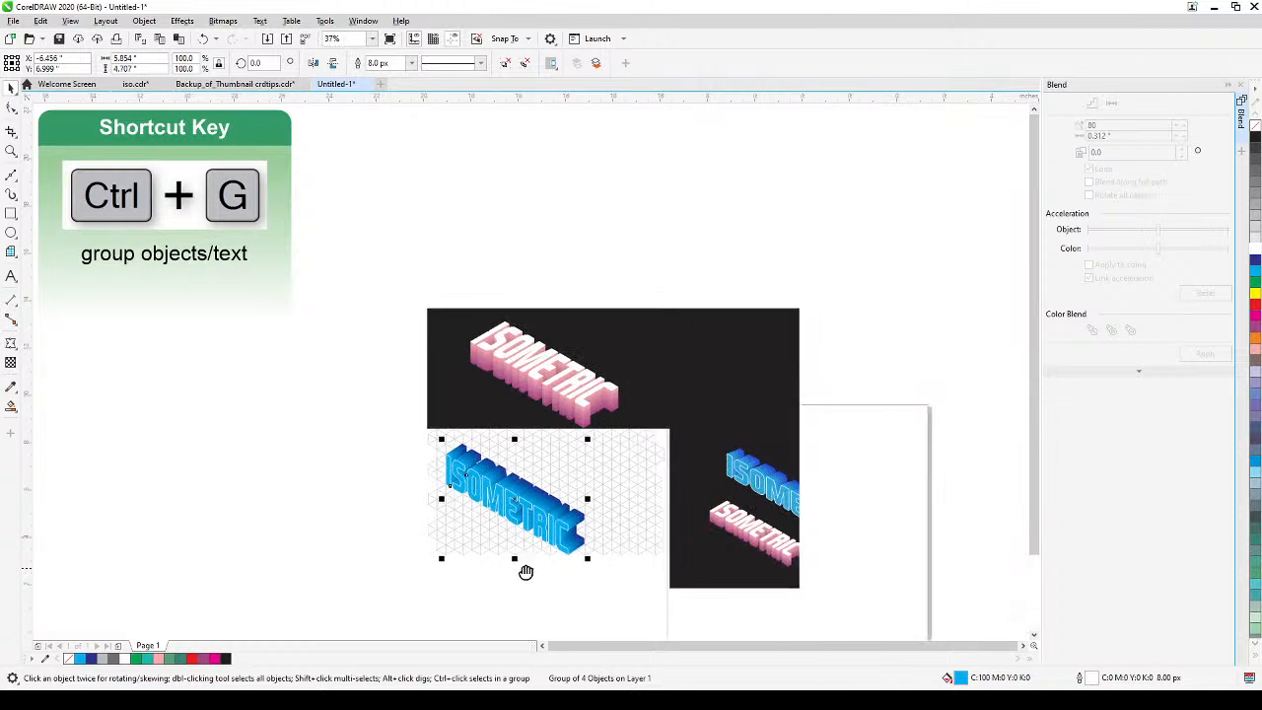
{"action": "left_click_drag", "start_coordinate": [526, 507], "coordinate": [699, 397]}
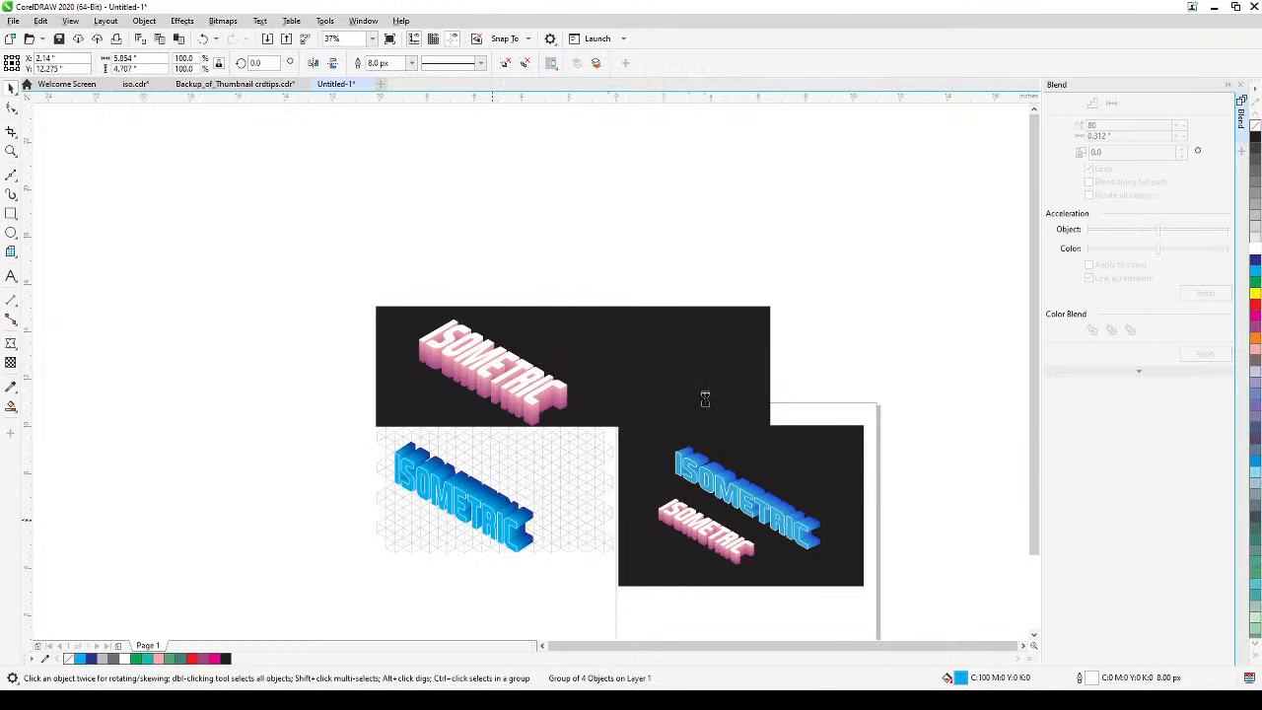
{"action": "left_click", "coordinate": [815, 363]}
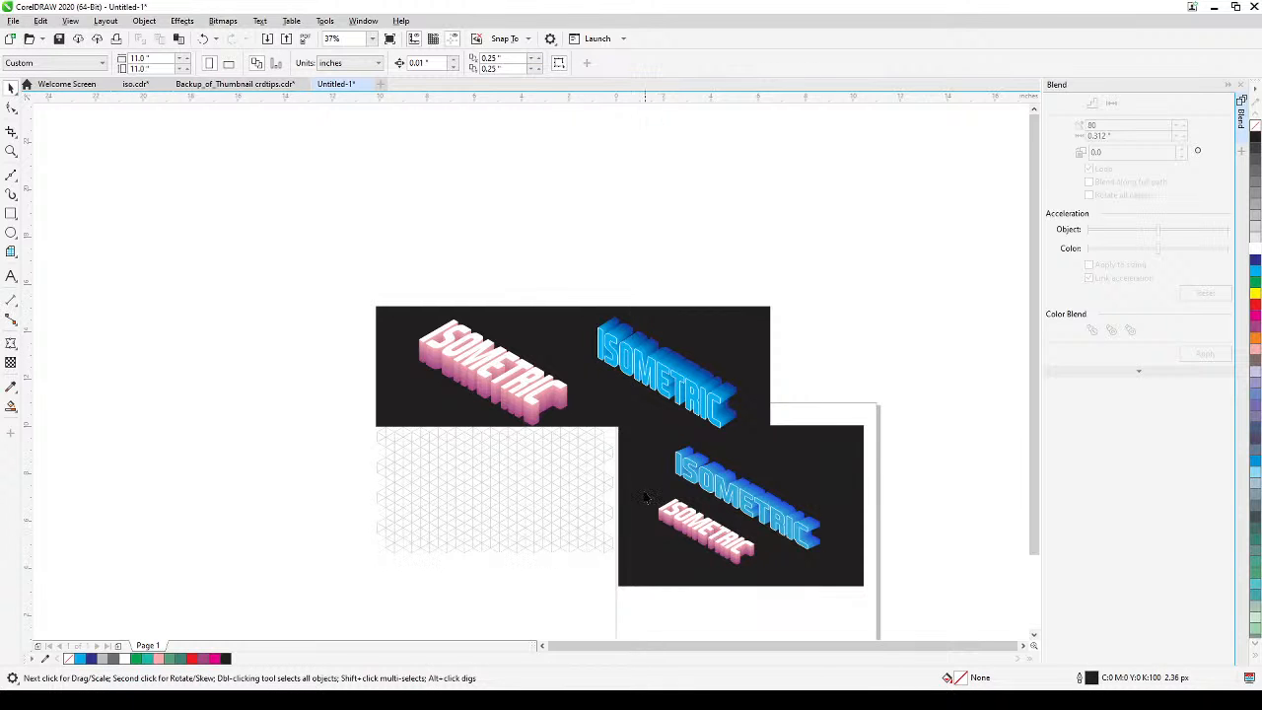
Examine the pink and blue lettering side by side on the black background and close the Blend docker.
{"action": "left_click_drag", "start_coordinate": [655, 490], "coordinate": [689, 484]}
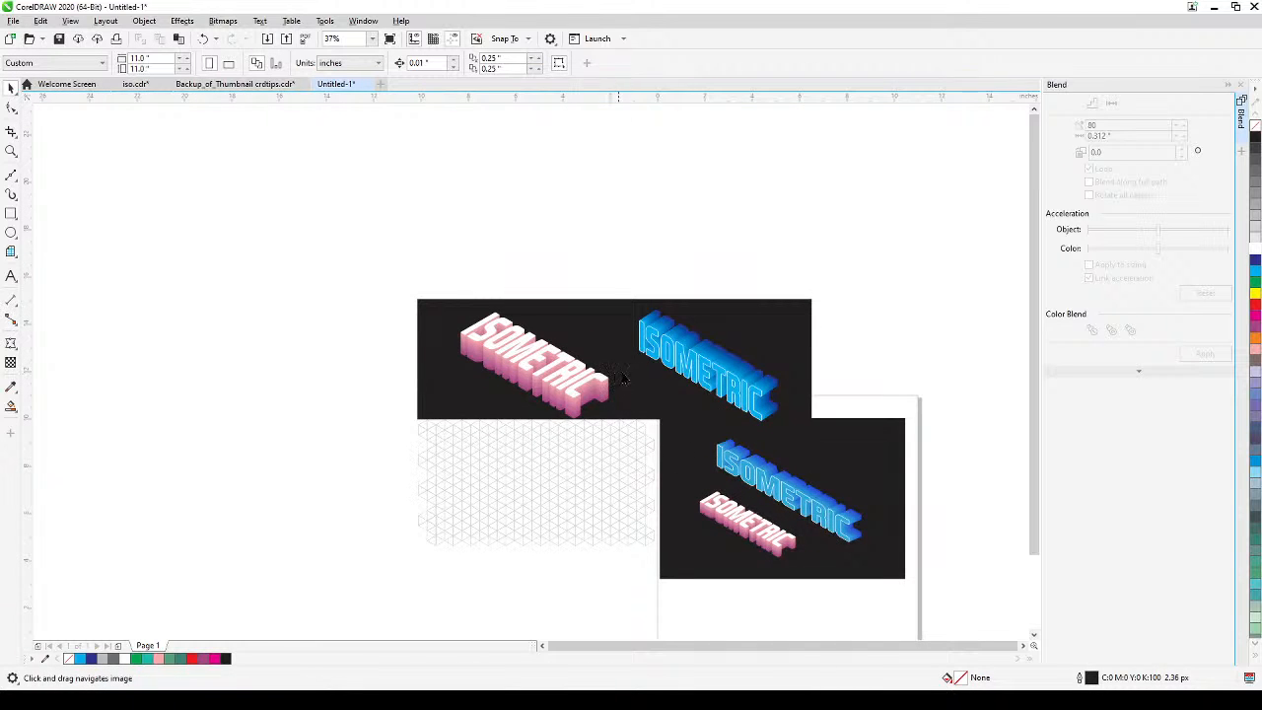
{"action": "scroll", "coordinate": [652, 379], "scroll_direction": "up", "scroll_amount": 5}
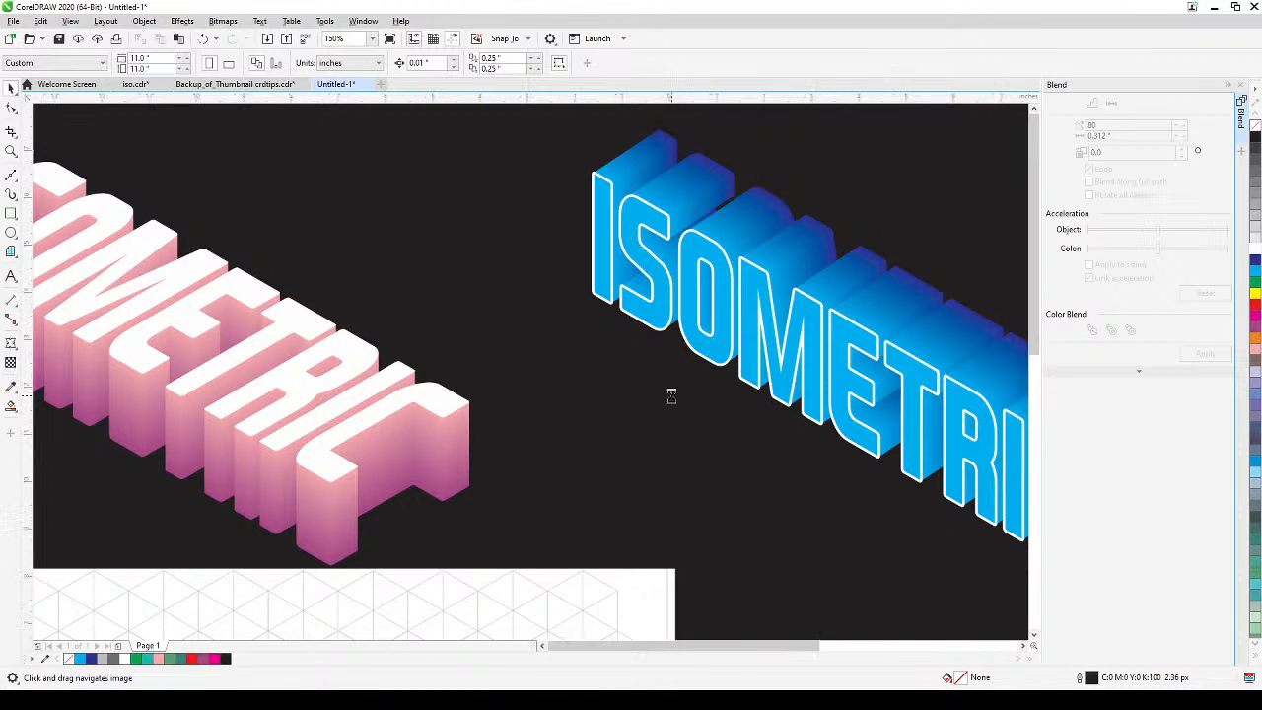
{"action": "scroll", "coordinate": [673, 401], "scroll_direction": "down", "scroll_amount": 3}
{"action": "left_click_drag", "start_coordinate": [749, 449], "coordinate": [712, 357]}
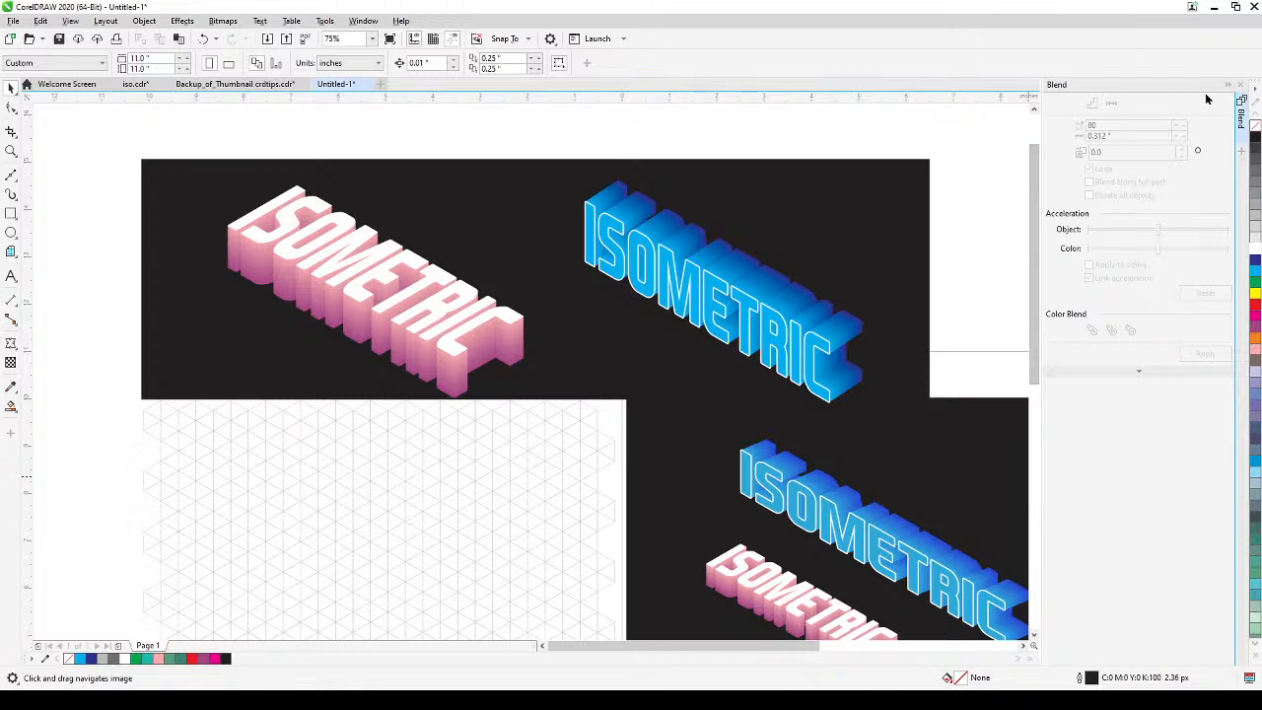
{"action": "left_click", "coordinate": [1241, 89]}
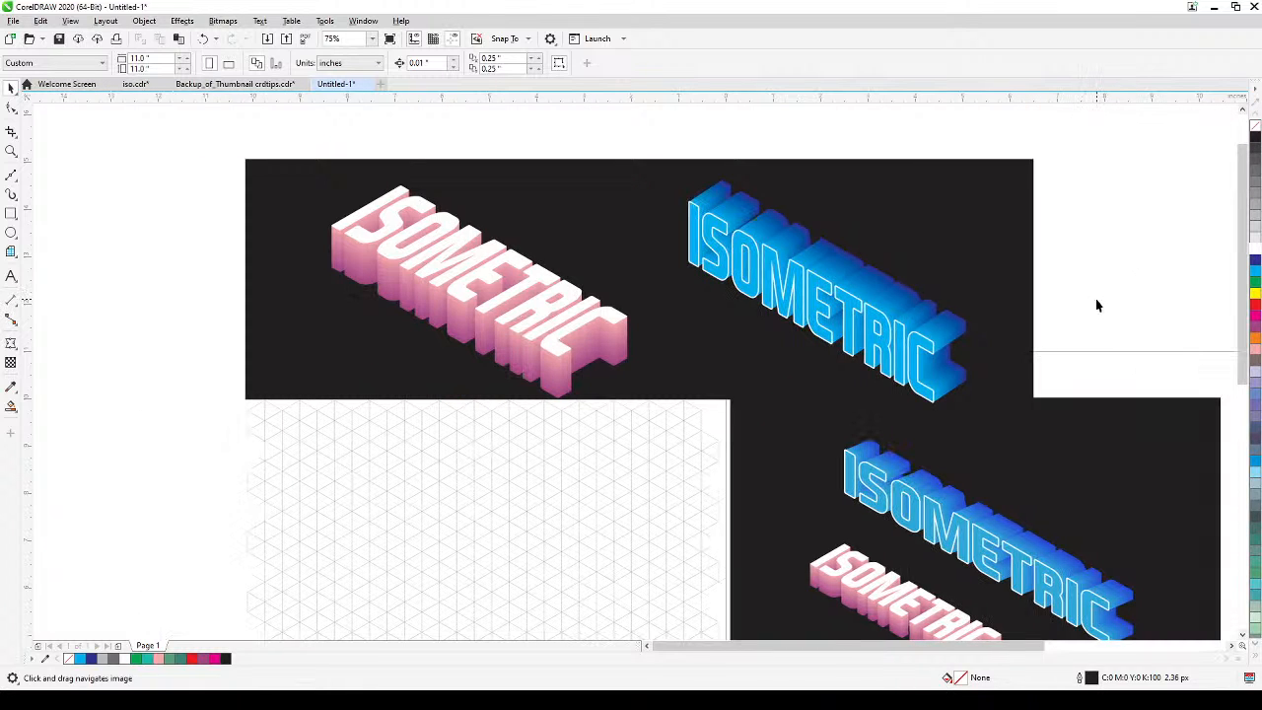